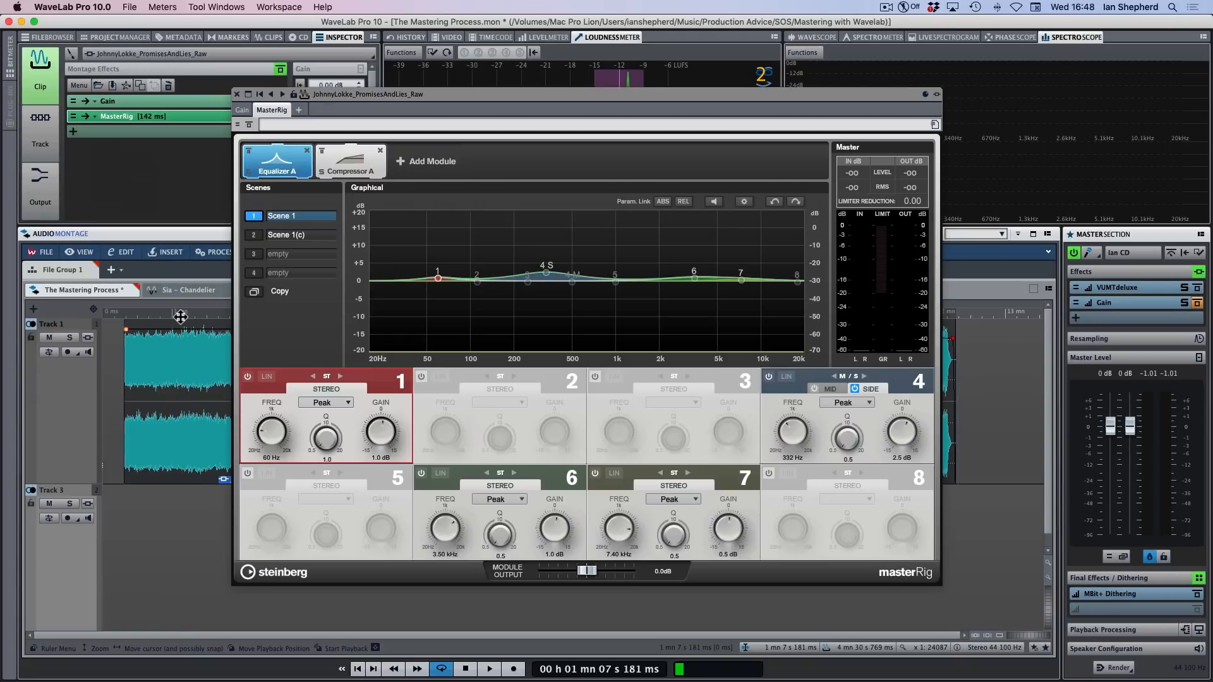
Deactivate bands 1, 4, 6 and 7 of the MasterRig Equalizer A module
{"action": "left_click", "coordinate": [247, 377]}
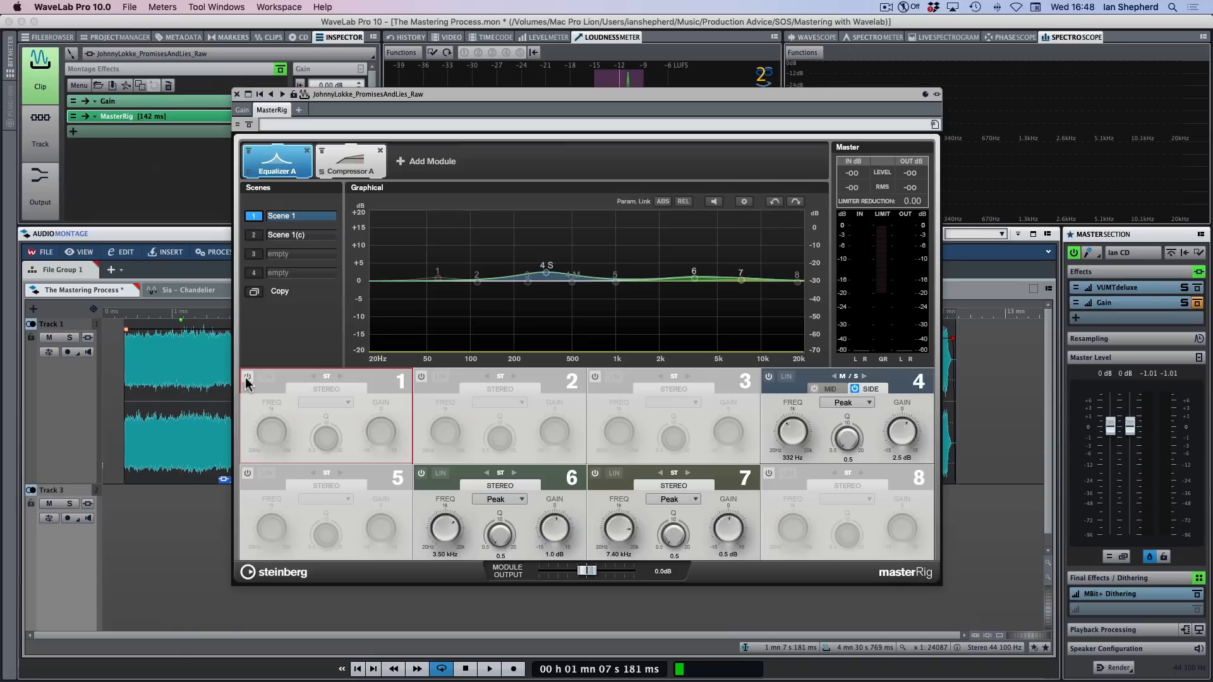
{"action": "left_click", "coordinate": [768, 378]}
{"action": "left_click", "coordinate": [419, 475]}
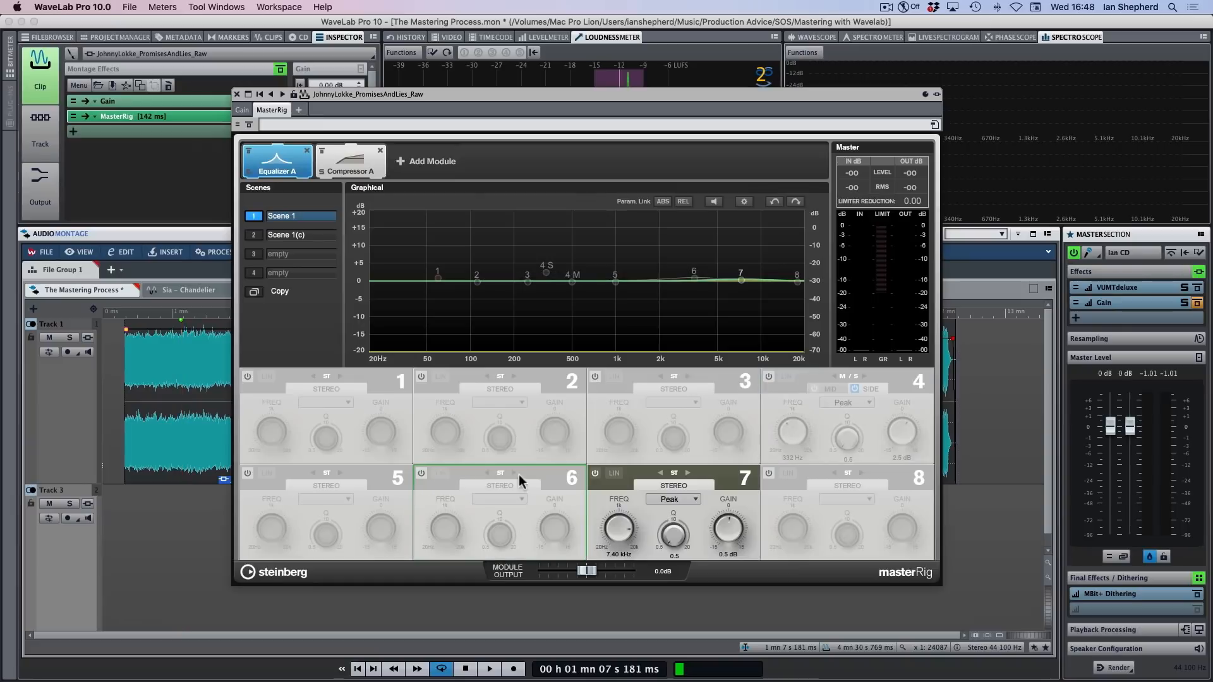
{"action": "left_click", "coordinate": [596, 475]}
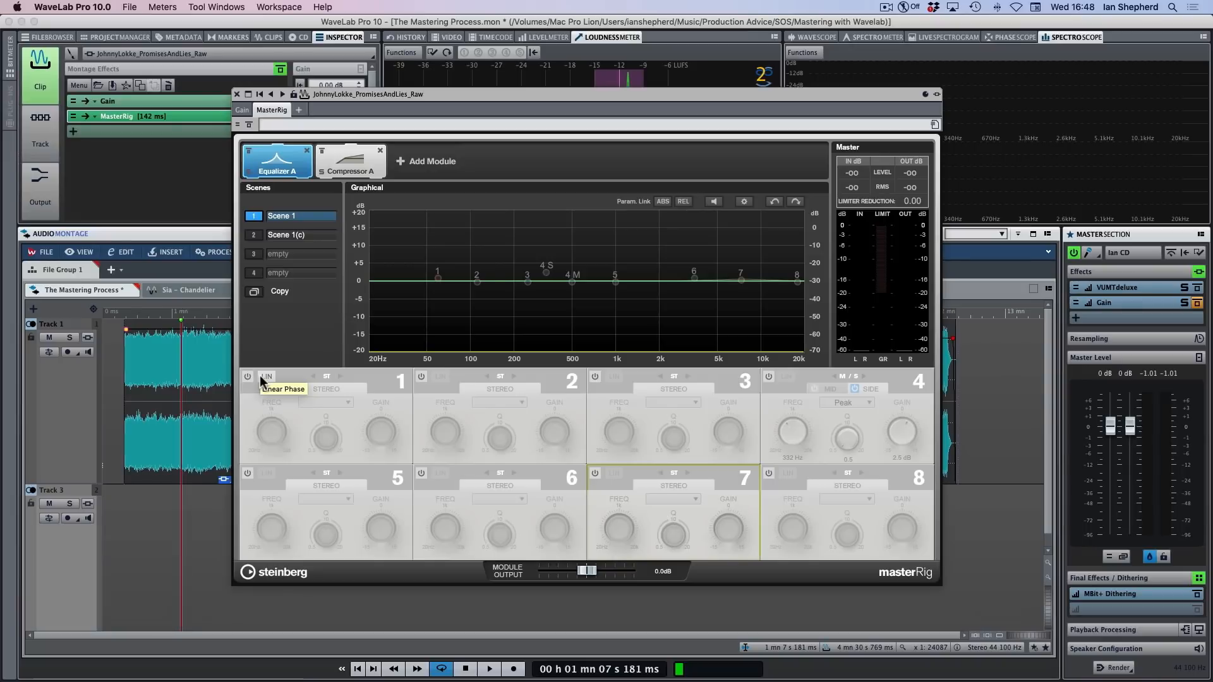
Audition the track with all equalizer bands off and return the playback position to about one minute
{"action": "key", "text": "space"}
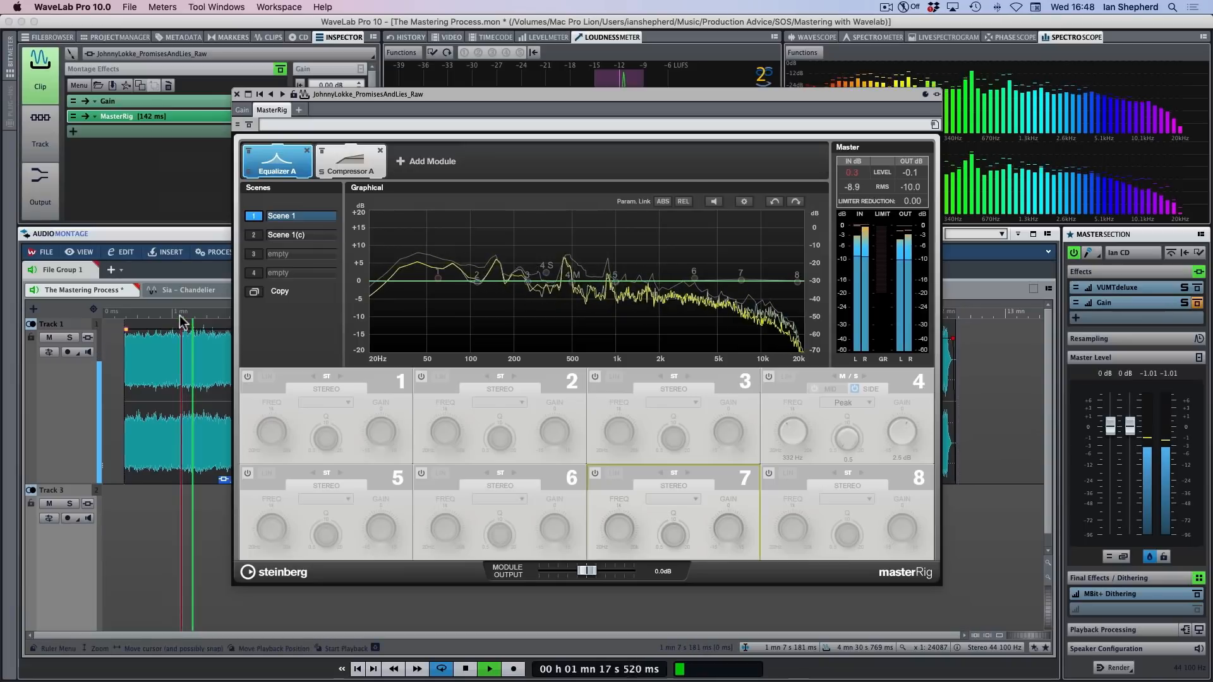
{"action": "key", "text": "space"}
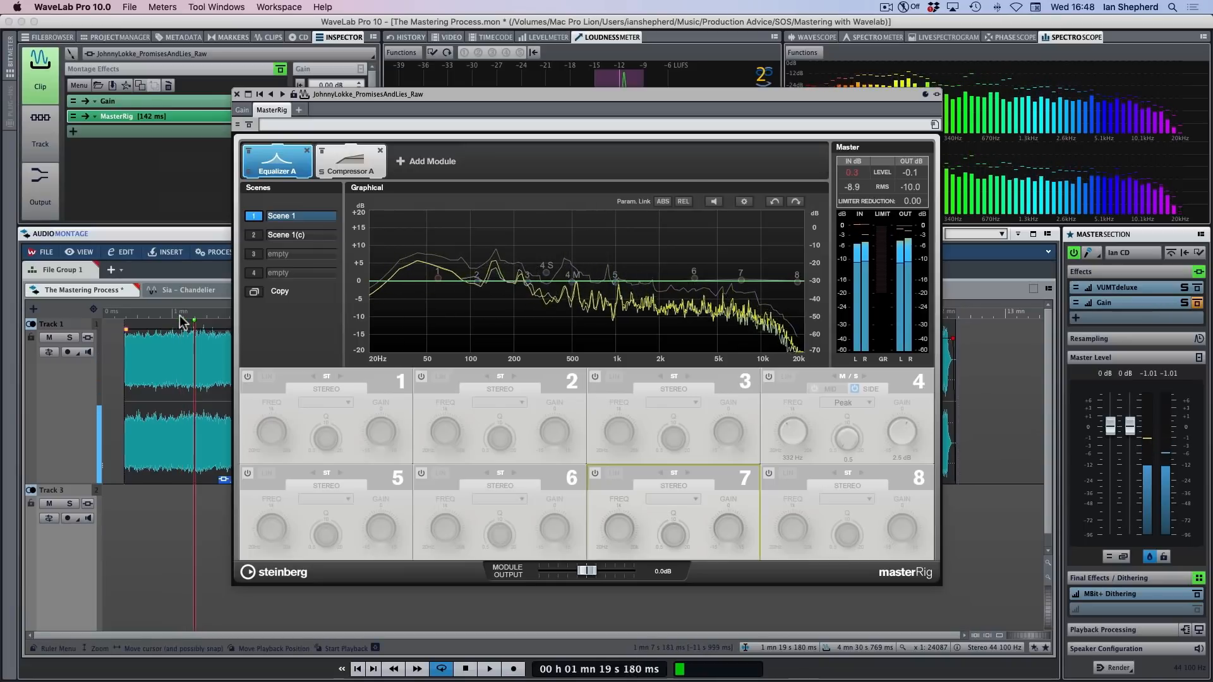
{"action": "left_click", "coordinate": [180, 316]}
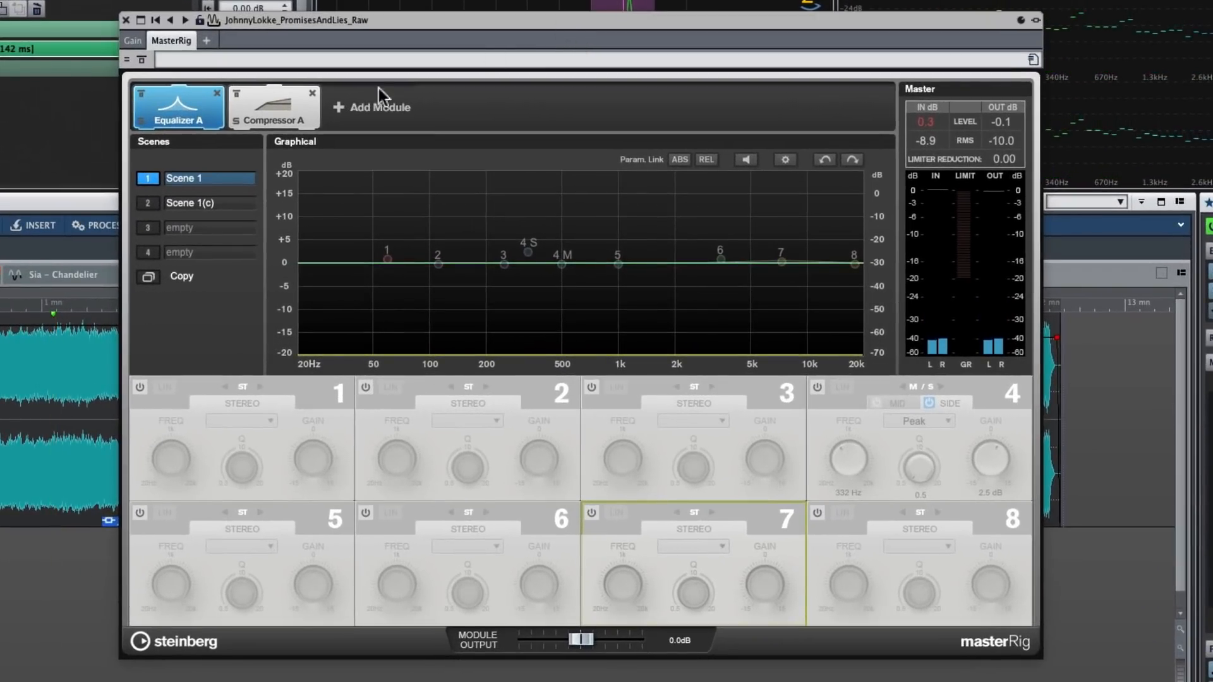
Review the modules that can be added to MasterRig and play the track again without equalization
{"action": "left_click", "coordinate": [373, 109]}
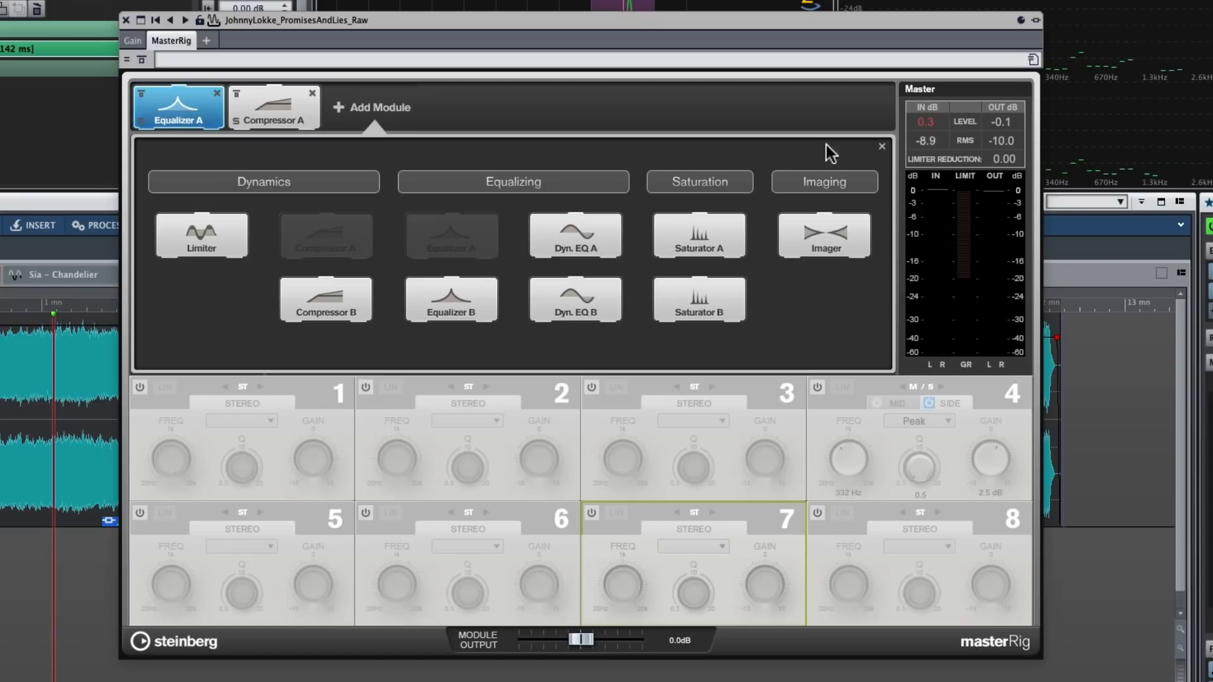
{"action": "left_click", "coordinate": [882, 148]}
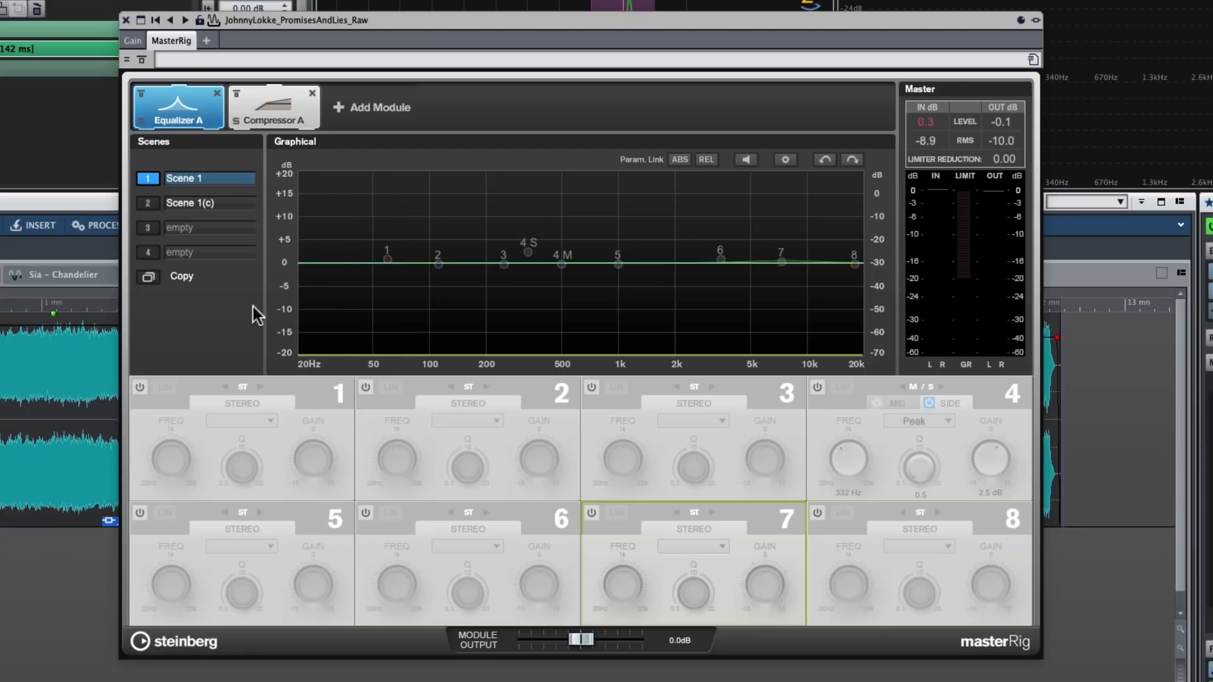
{"action": "key", "text": "space"}
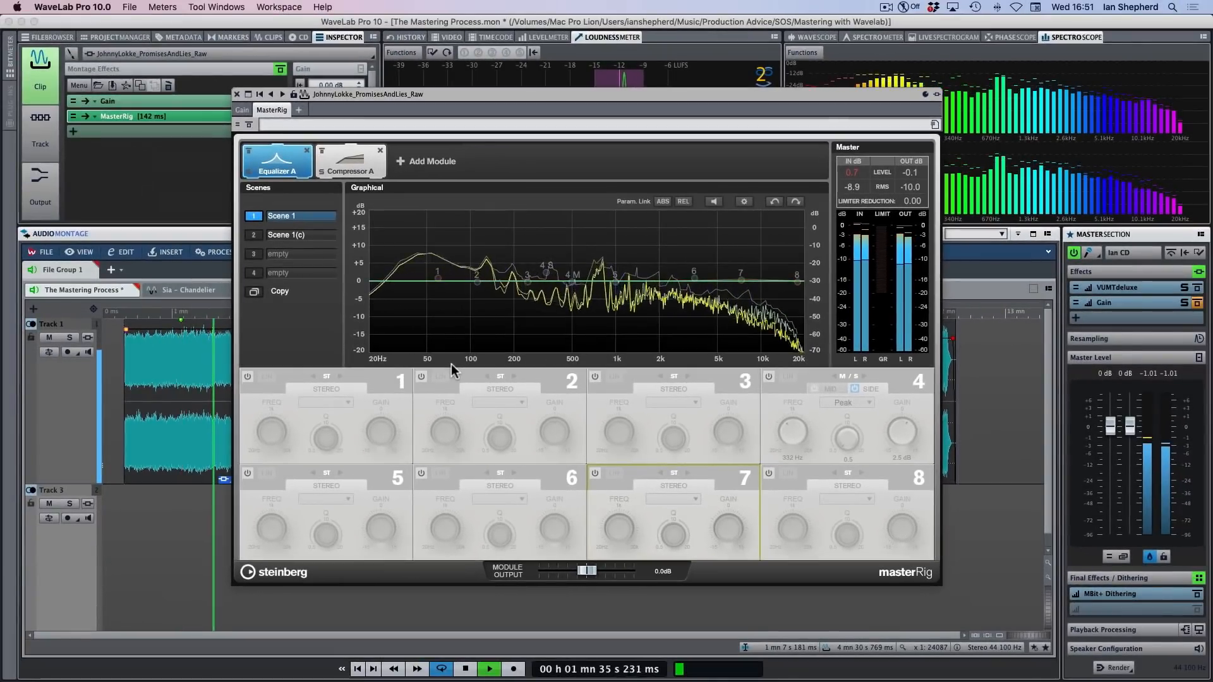
{"action": "key", "text": "space"}
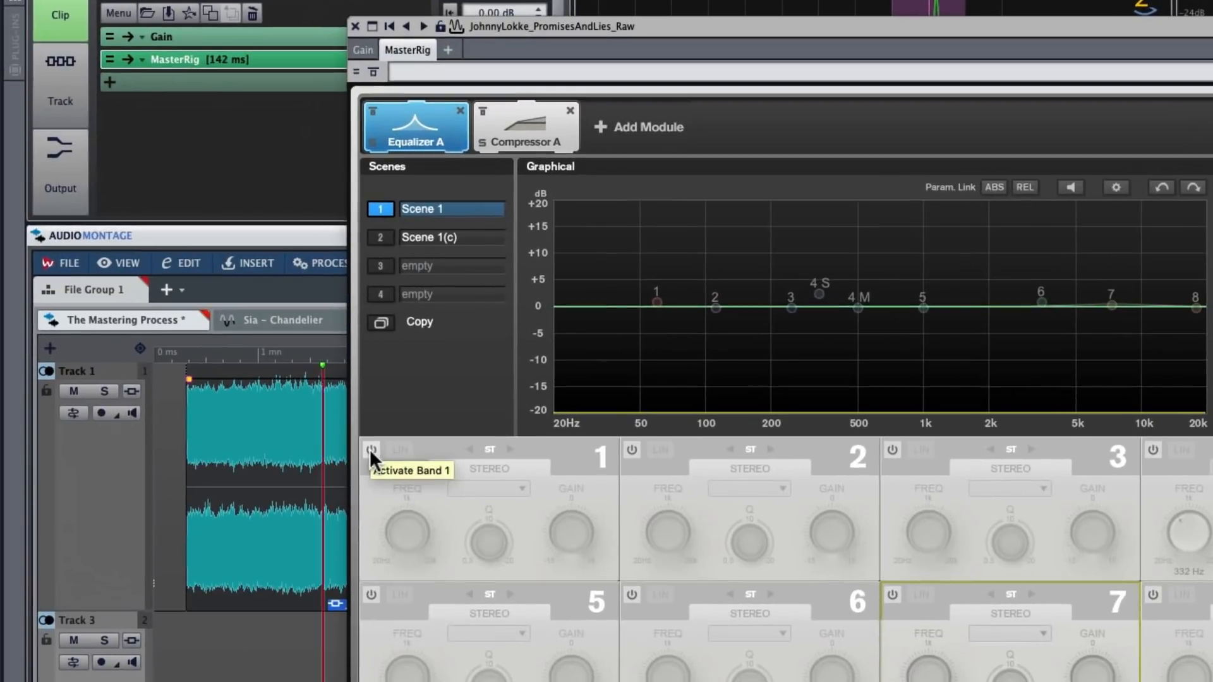
Activate equalizer band 1 and compare the track with and without it during playback, leaving the band on
{"action": "left_click", "coordinate": [371, 449]}
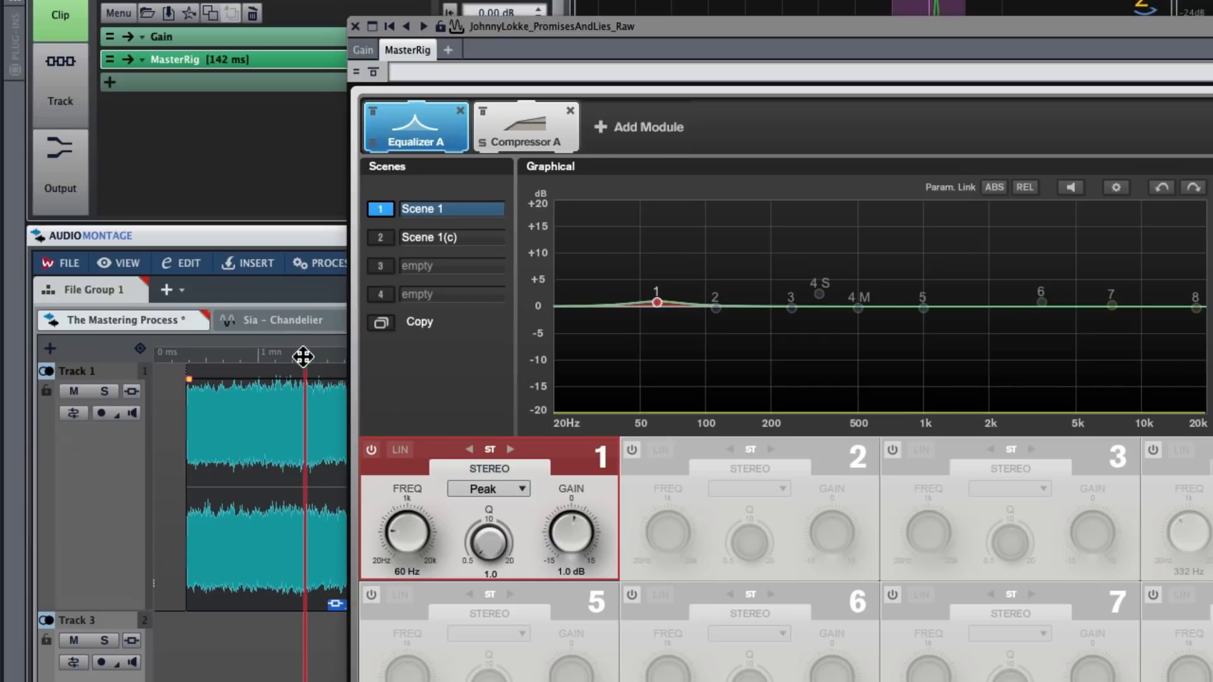
{"action": "key", "text": "space"}
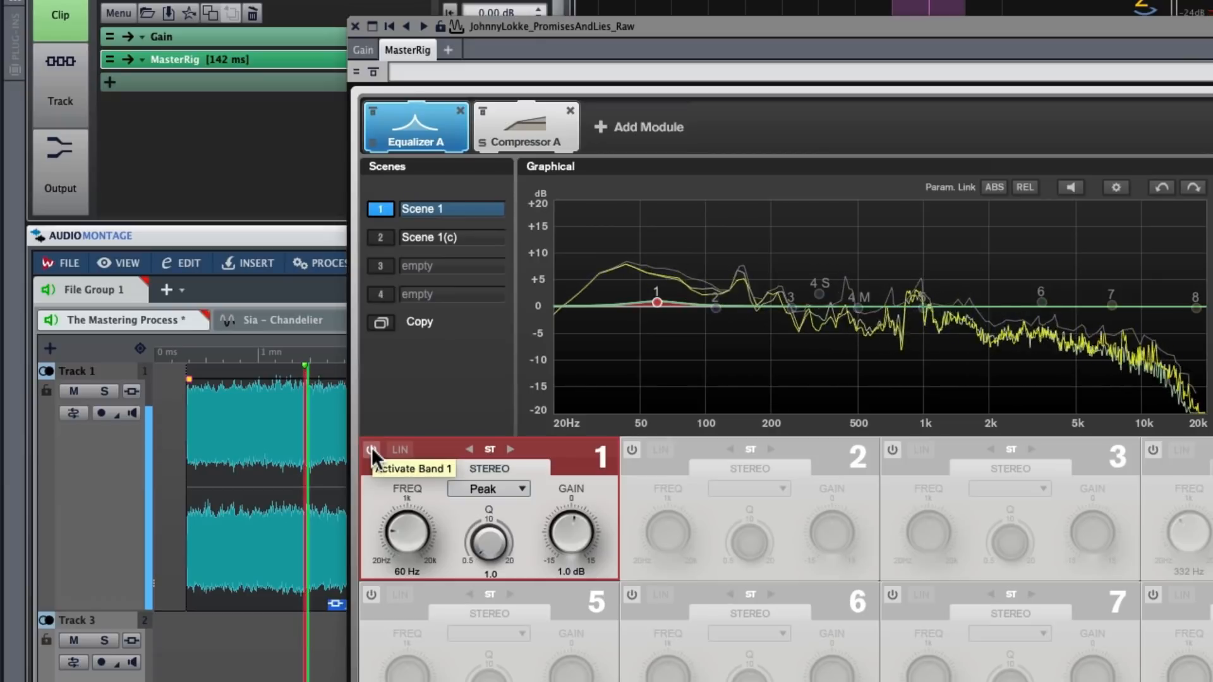
{"action": "left_click", "coordinate": [372, 449]}
{"action": "left_click", "coordinate": [372, 448]}
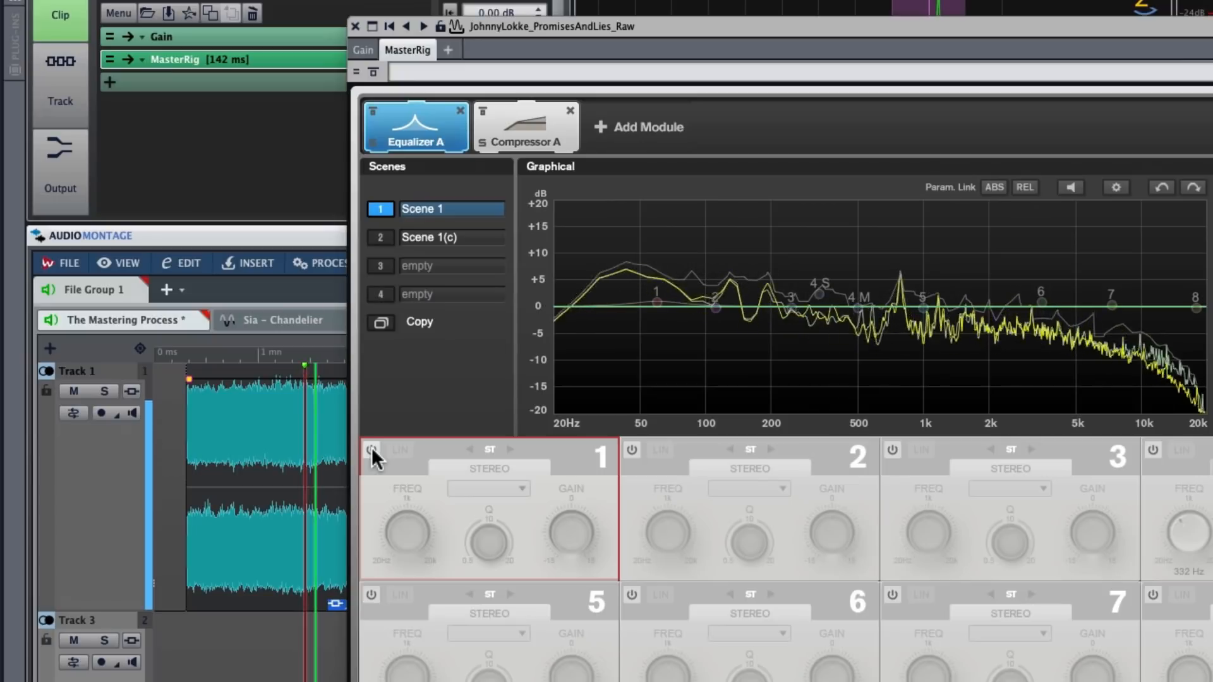
{"action": "left_click", "coordinate": [372, 449]}
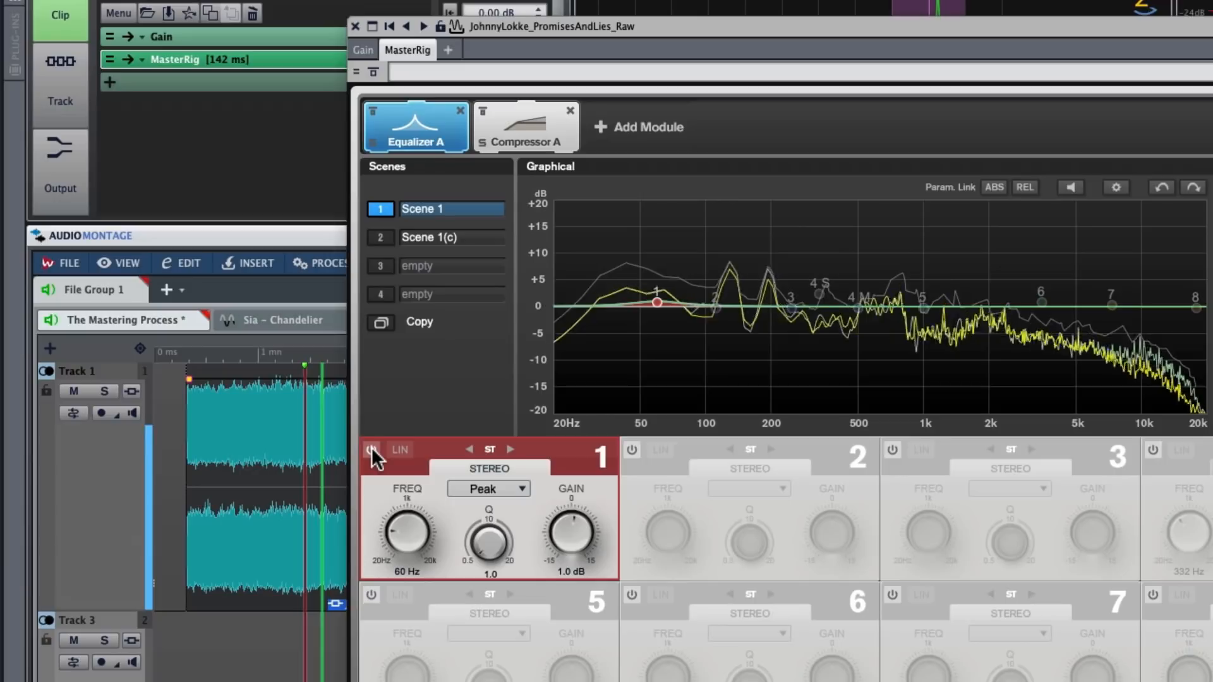
{"action": "left_click", "coordinate": [371, 449]}
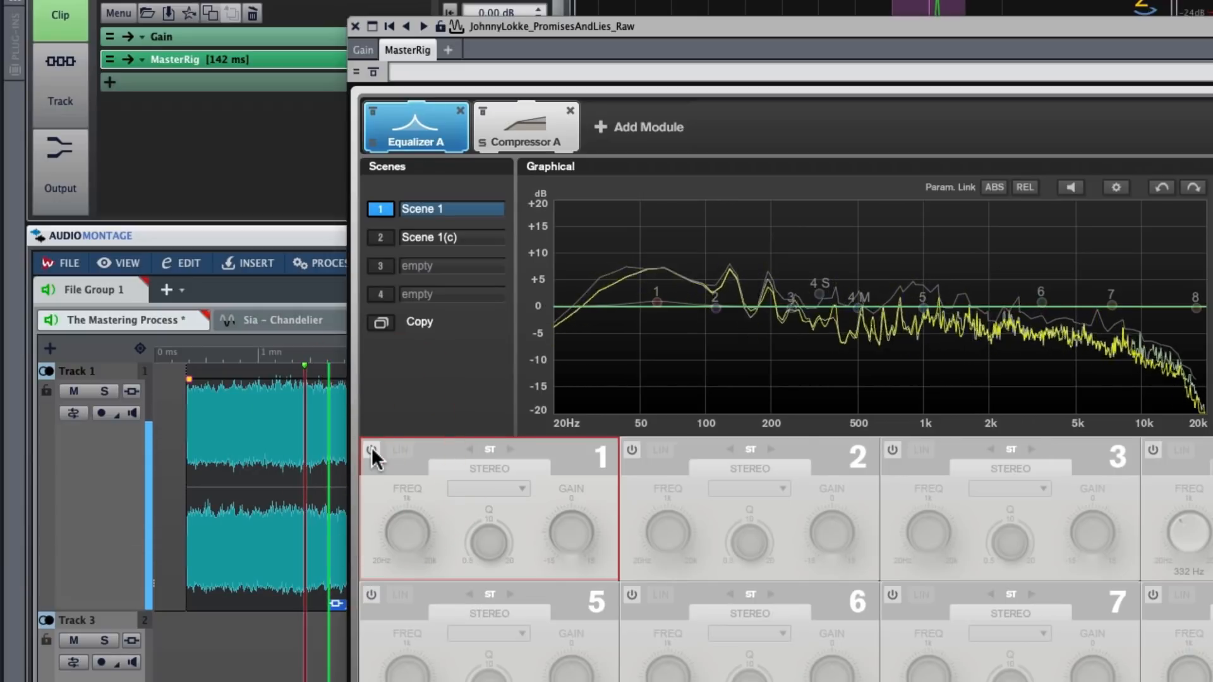
{"action": "left_click", "coordinate": [372, 449]}
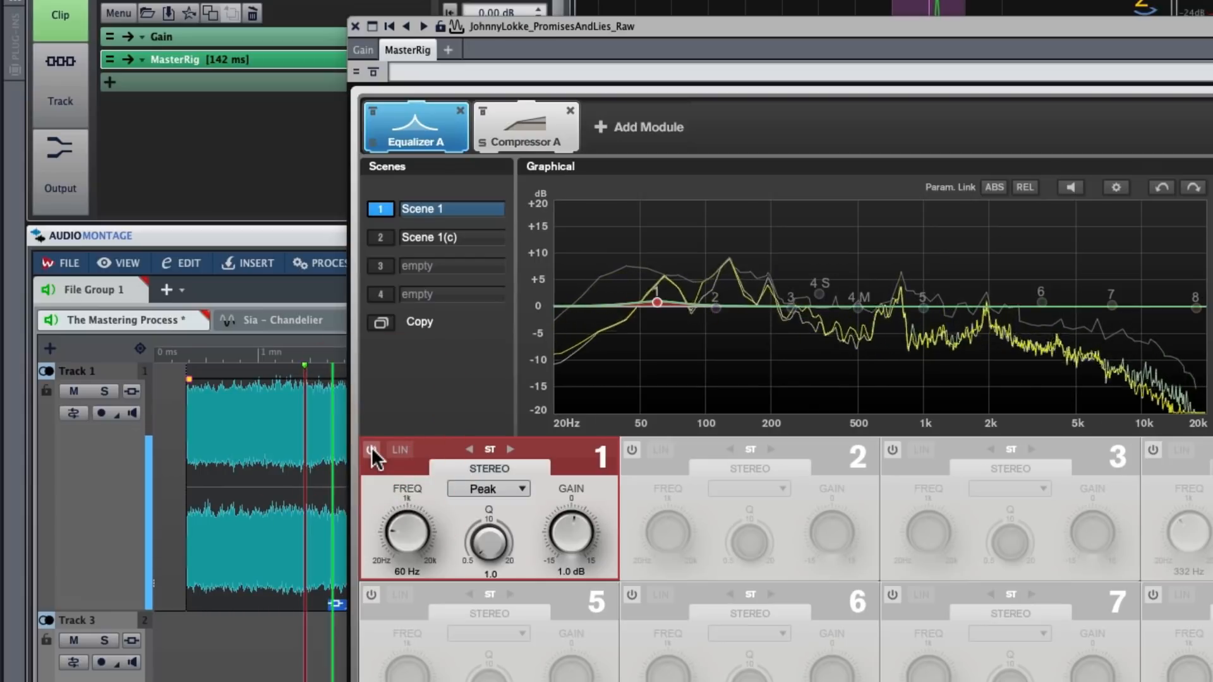
{"action": "key", "text": "space"}
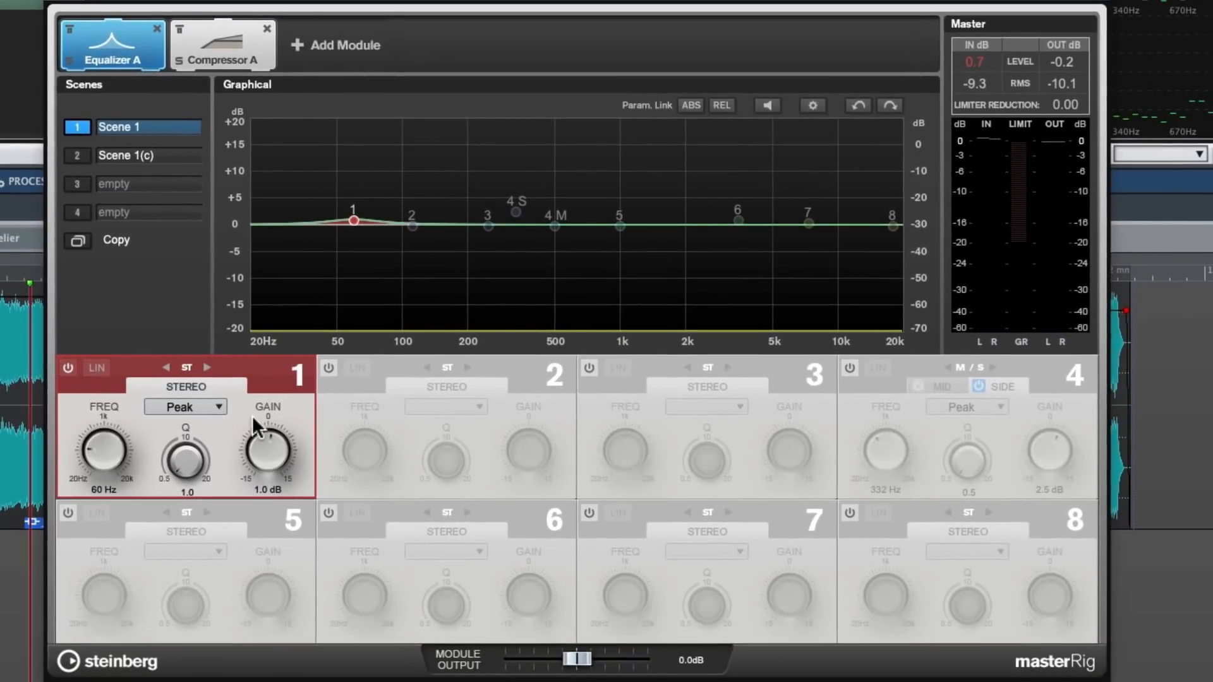
Activate equalizer band 6 and compare the same passage with and without it during playback, leaving the band on
{"action": "left_click", "coordinate": [368, 523]}
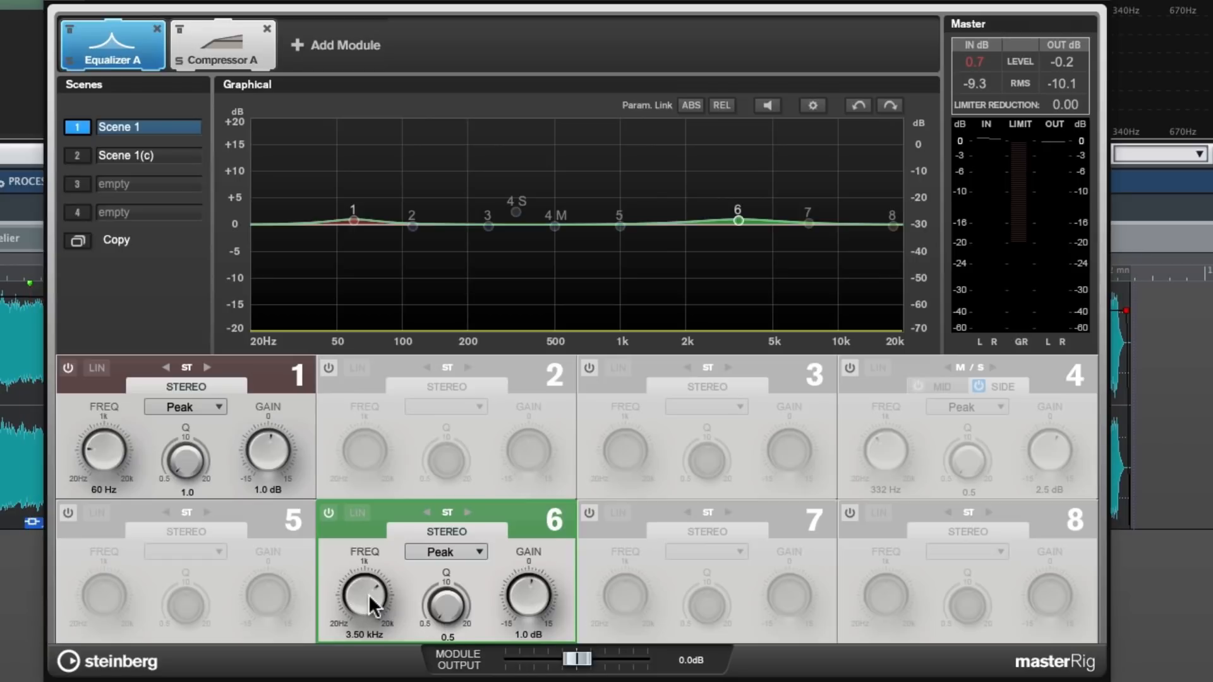
{"action": "left_click", "coordinate": [2, 271]}
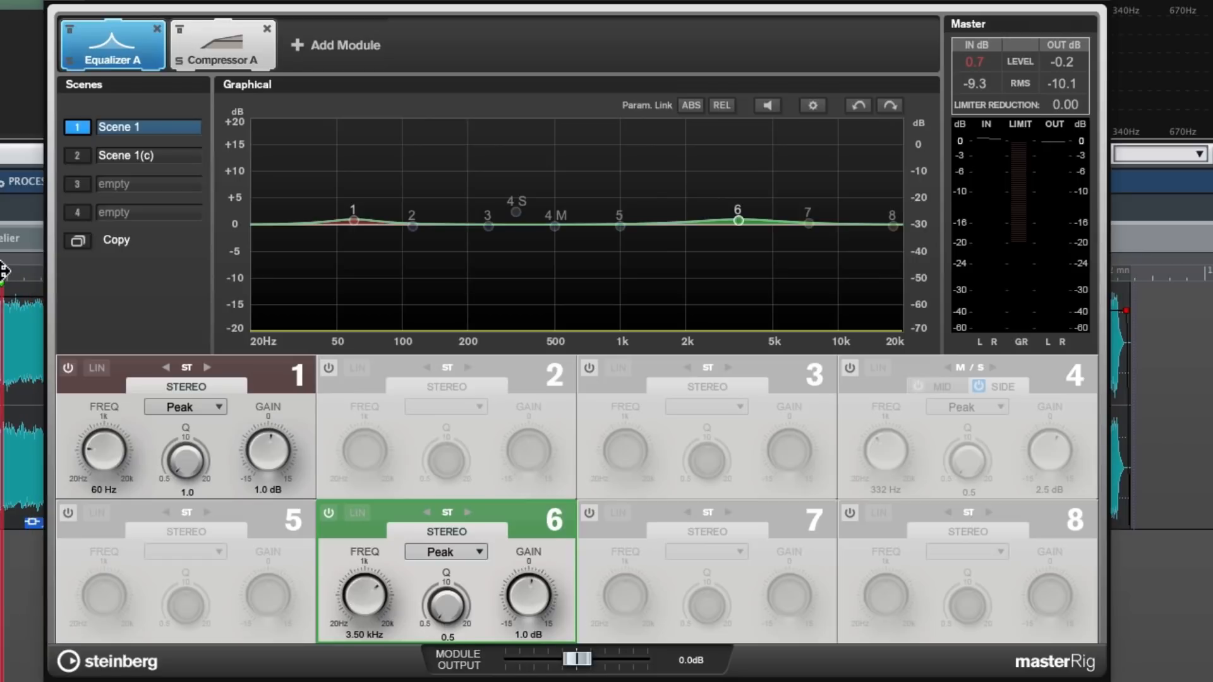
{"action": "key", "text": "space"}
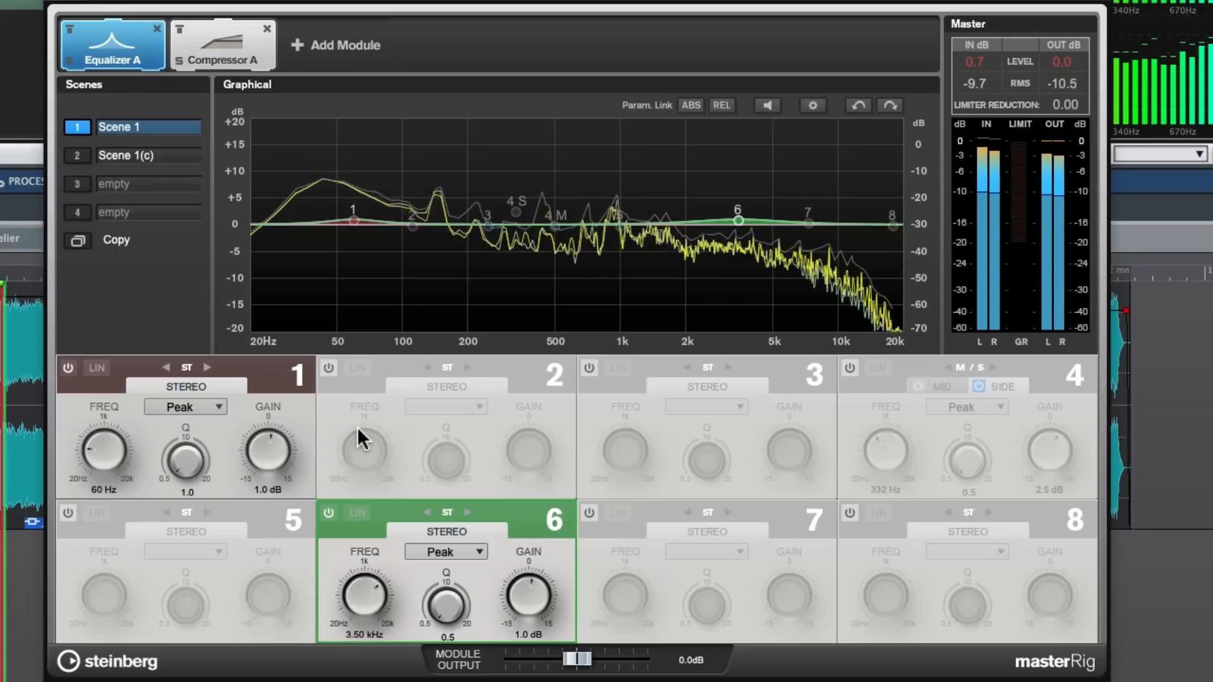
{"action": "left_click", "coordinate": [329, 513]}
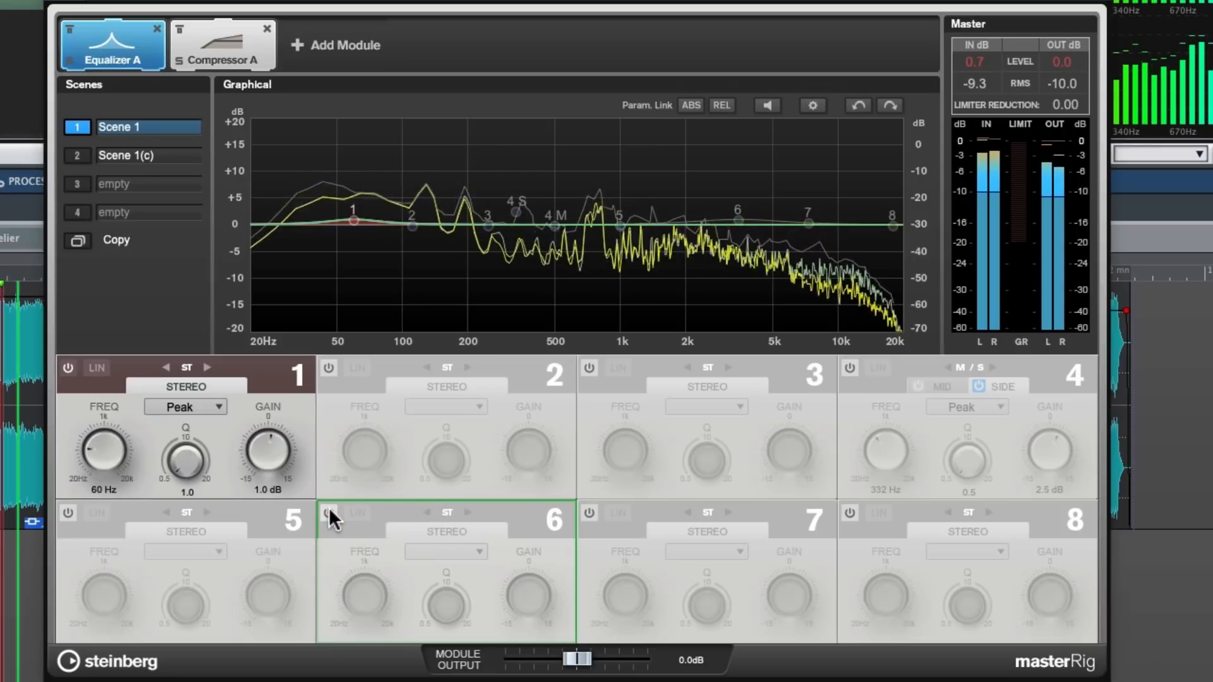
{"action": "left_click", "coordinate": [329, 513]}
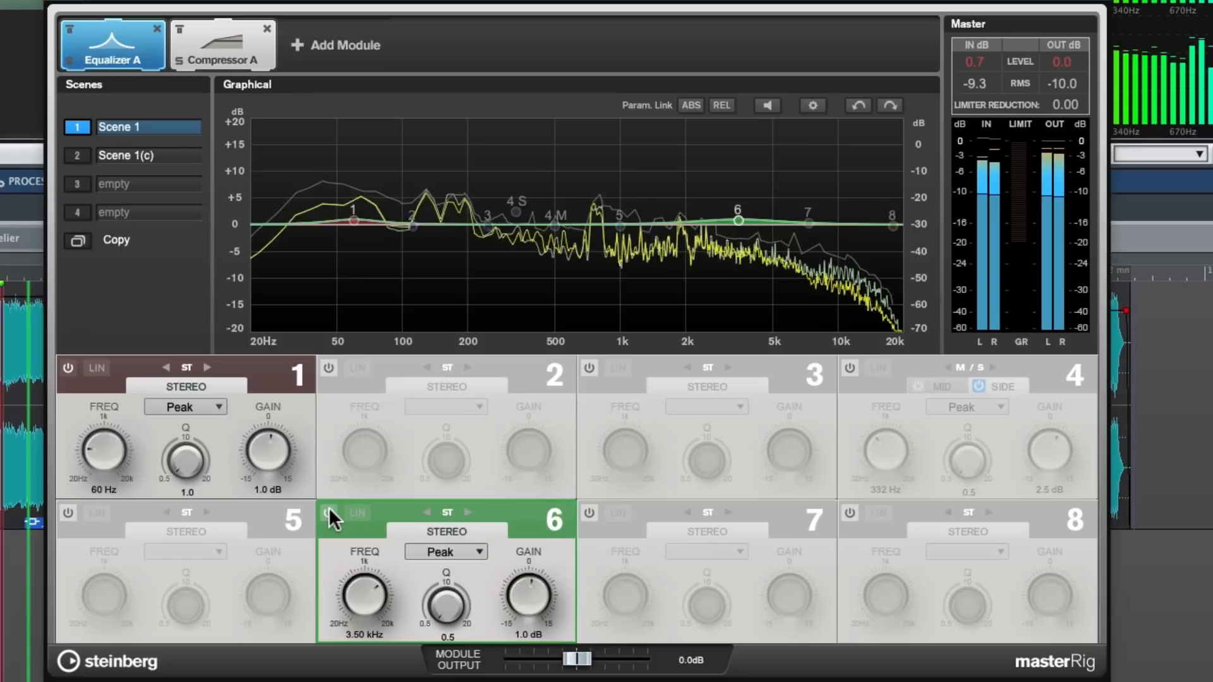
{"action": "left_click", "coordinate": [328, 513]}
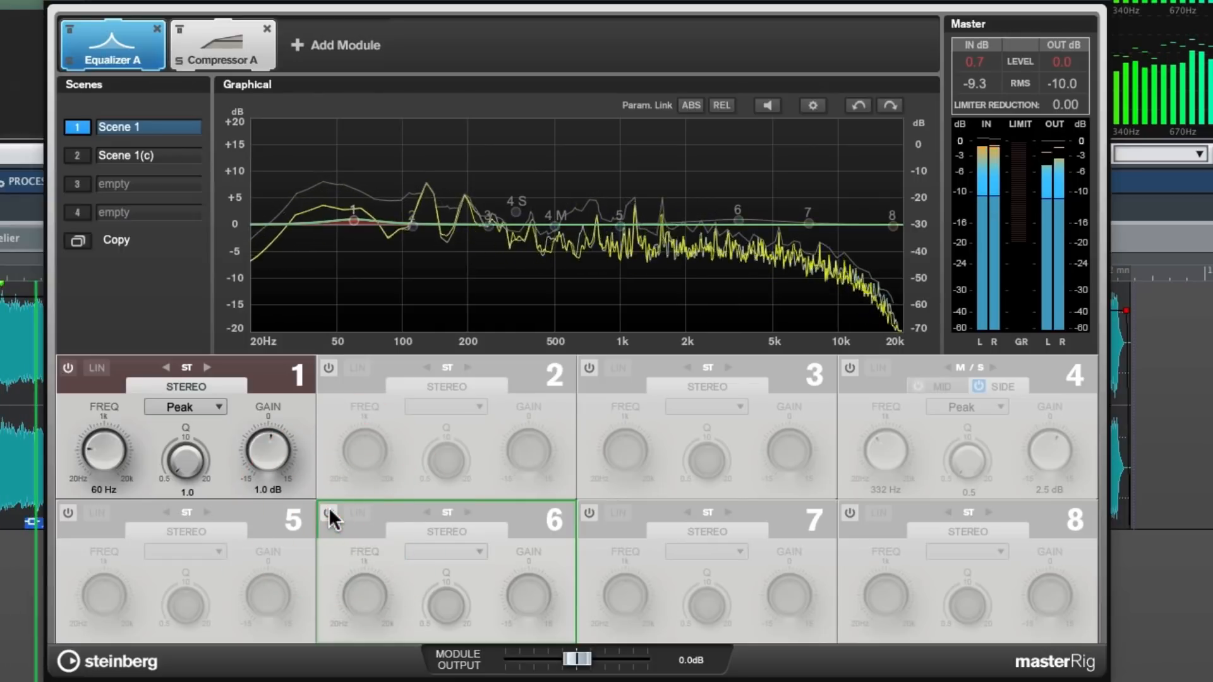
{"action": "left_click", "coordinate": [328, 508]}
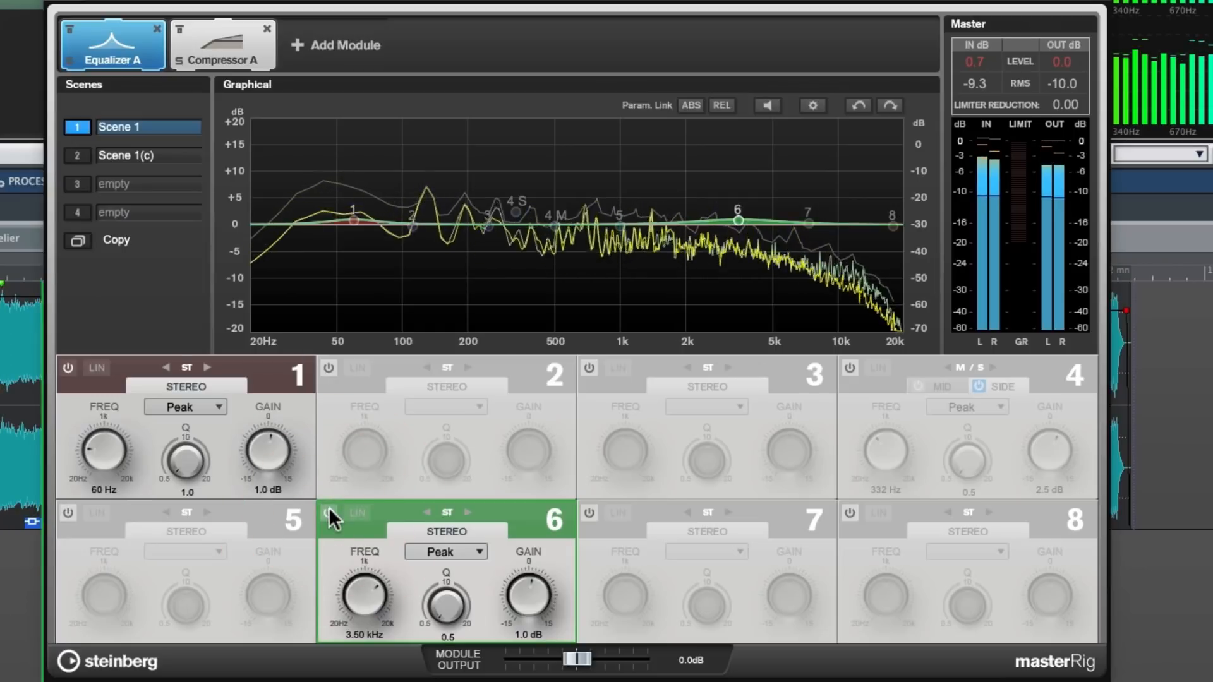
{"action": "key", "text": "space"}
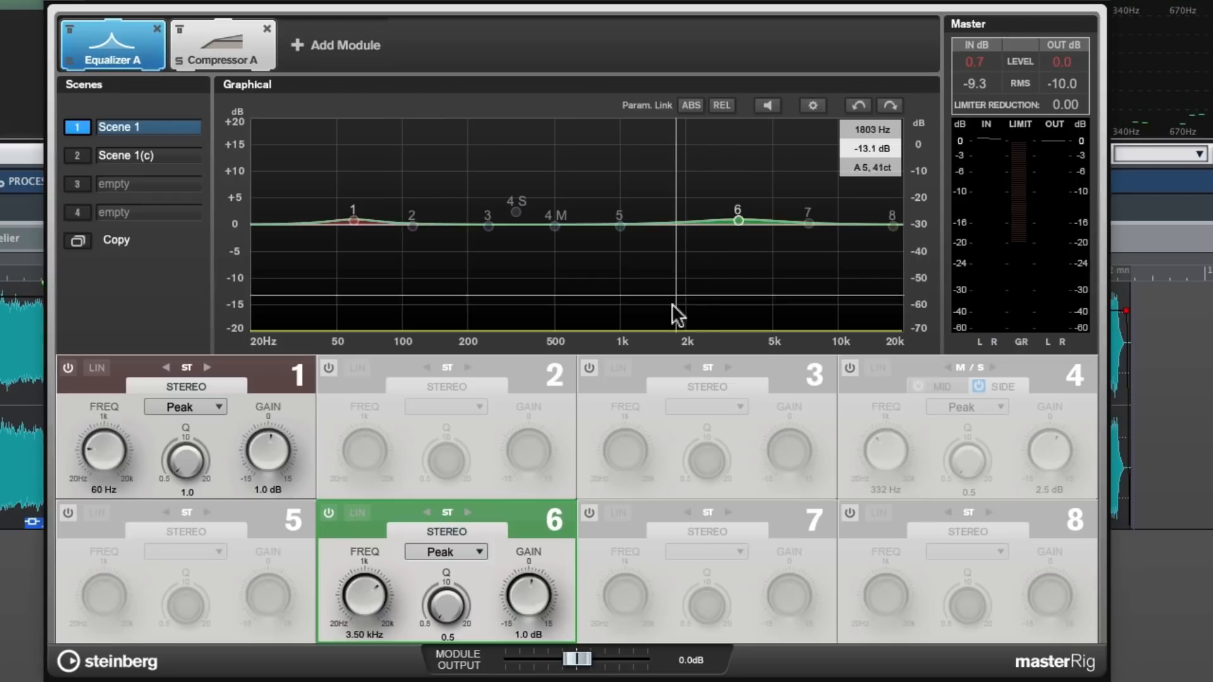
Activate equalizer band 7 and compare the track with and without it during playback, leaving the band on
{"action": "left_click", "coordinate": [590, 511]}
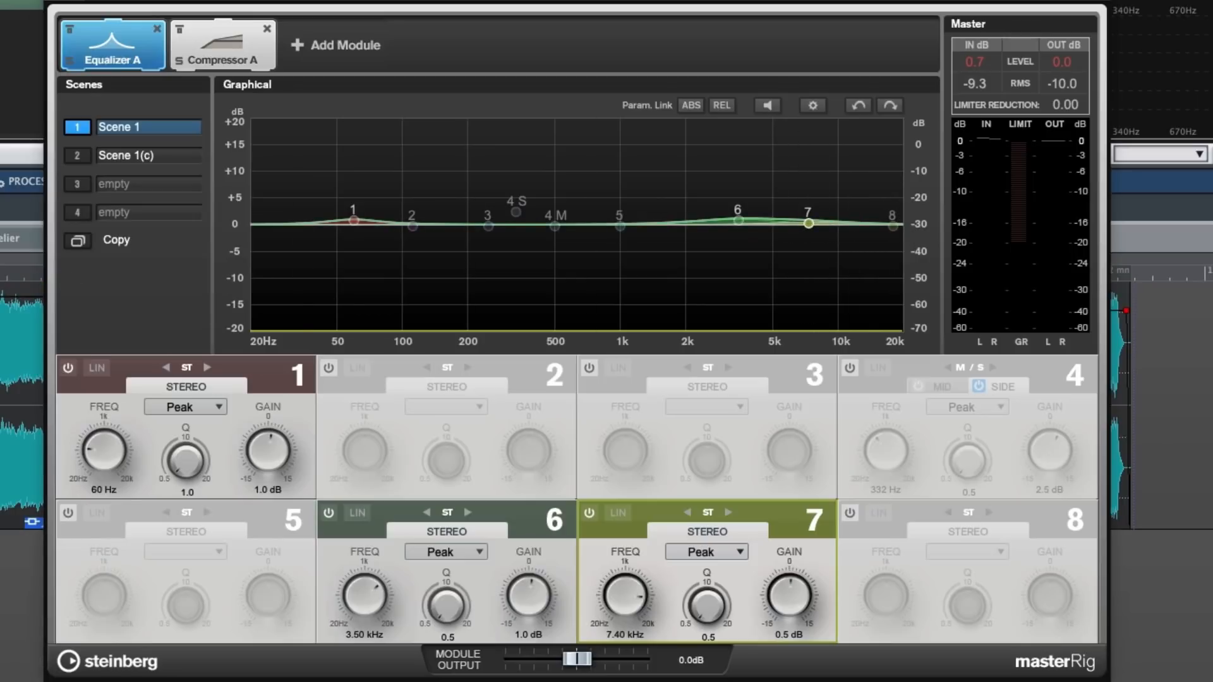
{"action": "key", "text": "space"}
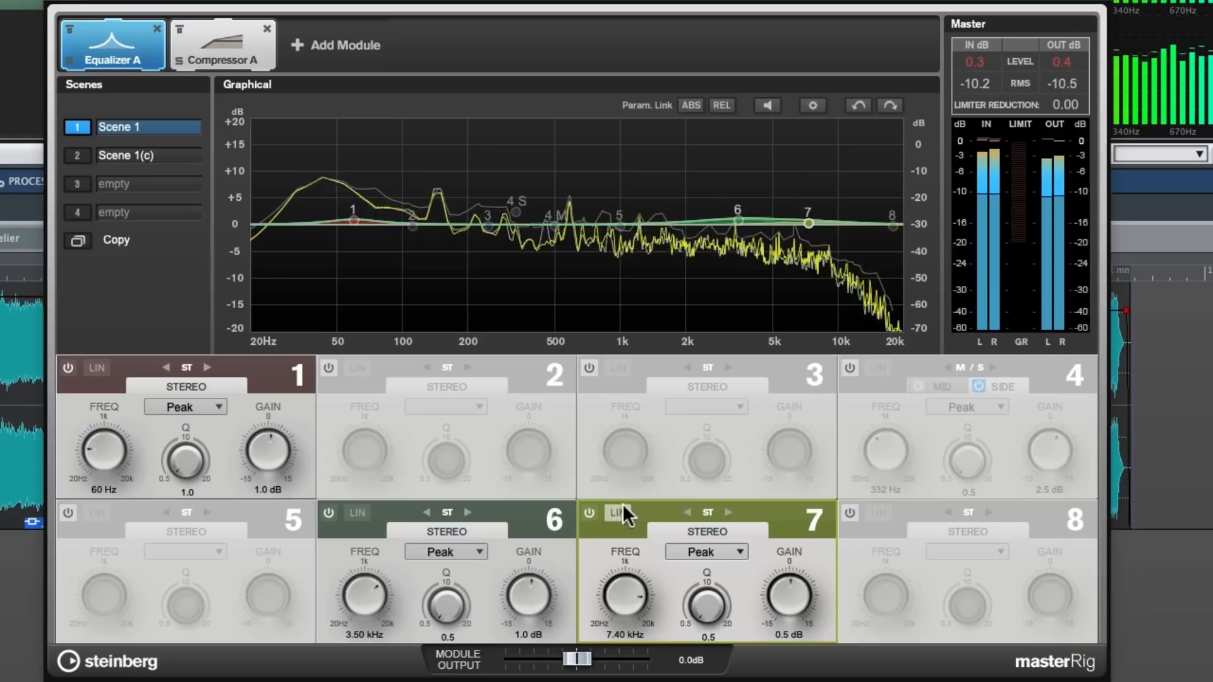
{"action": "left_click", "coordinate": [589, 512]}
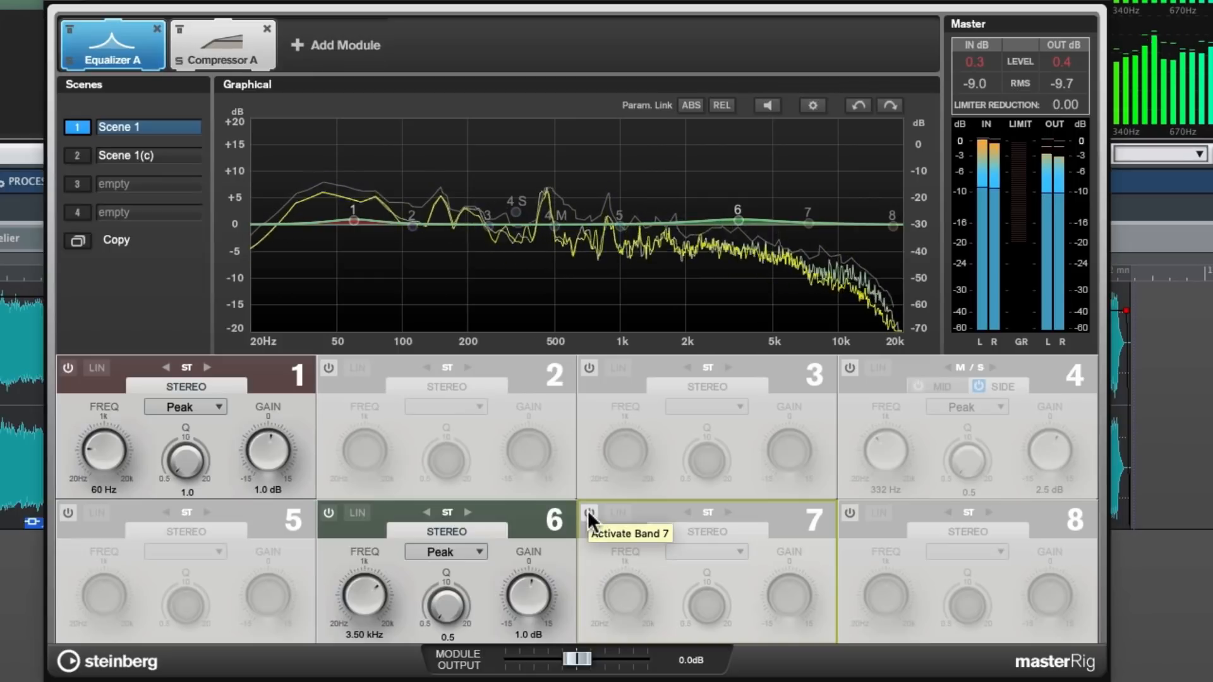
{"action": "left_click", "coordinate": [588, 513]}
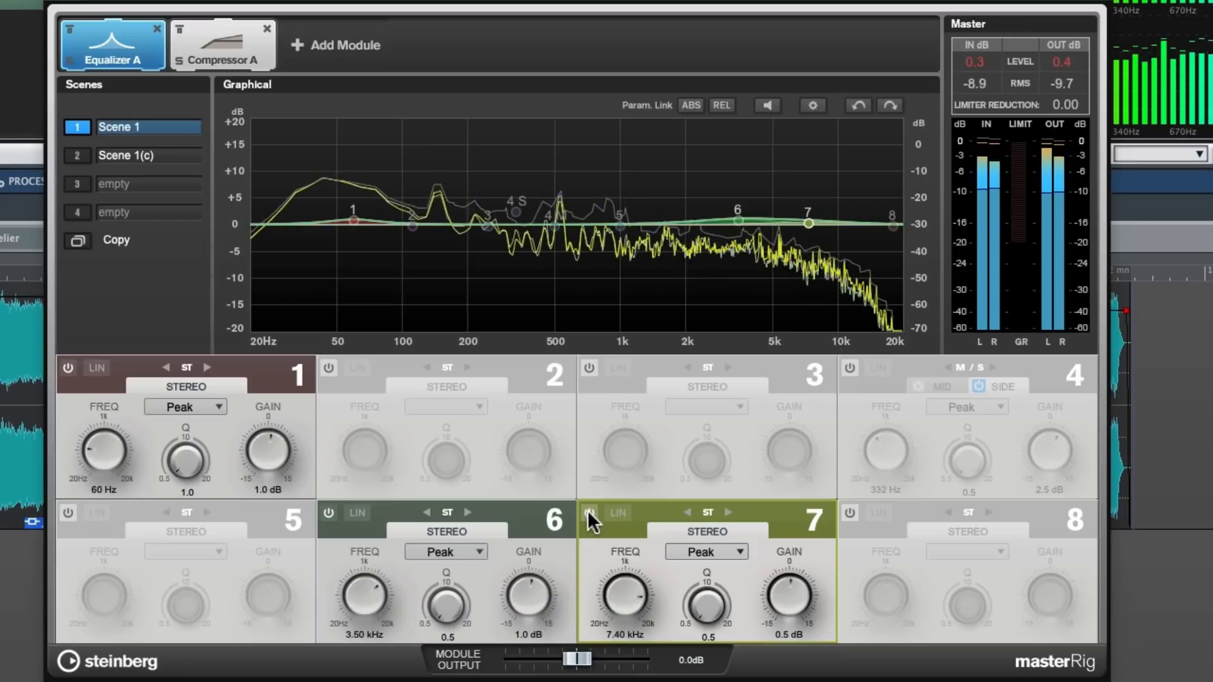
{"action": "left_click", "coordinate": [588, 509]}
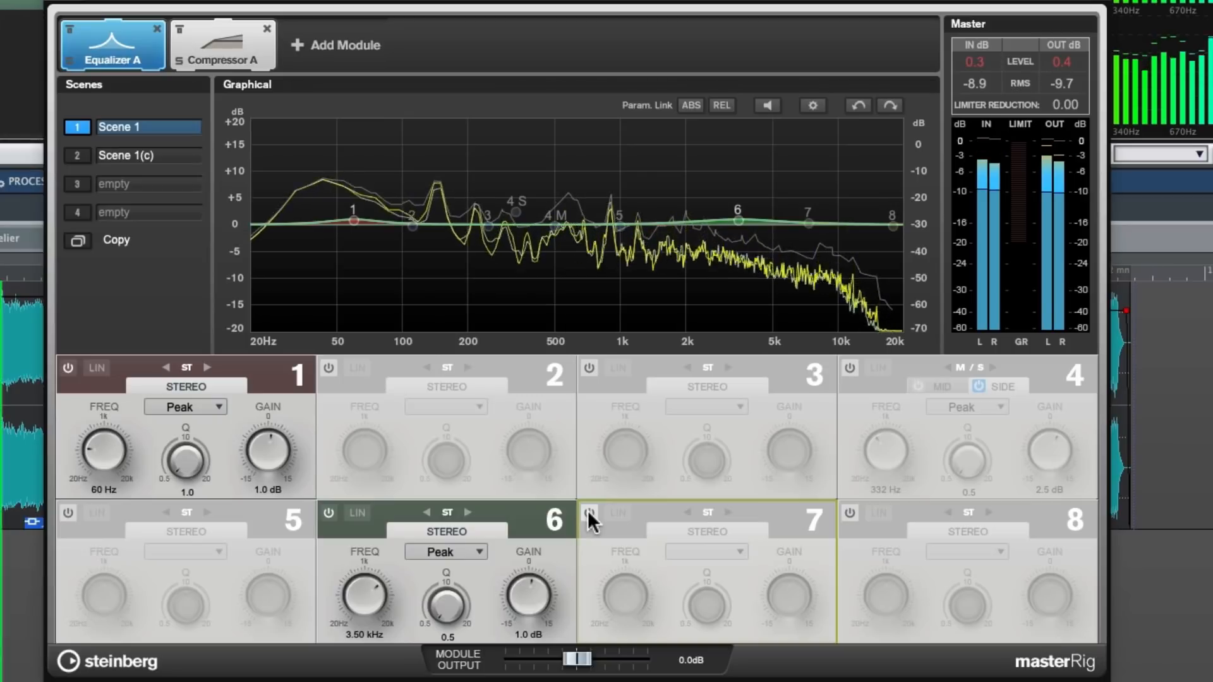
{"action": "left_click", "coordinate": [588, 510]}
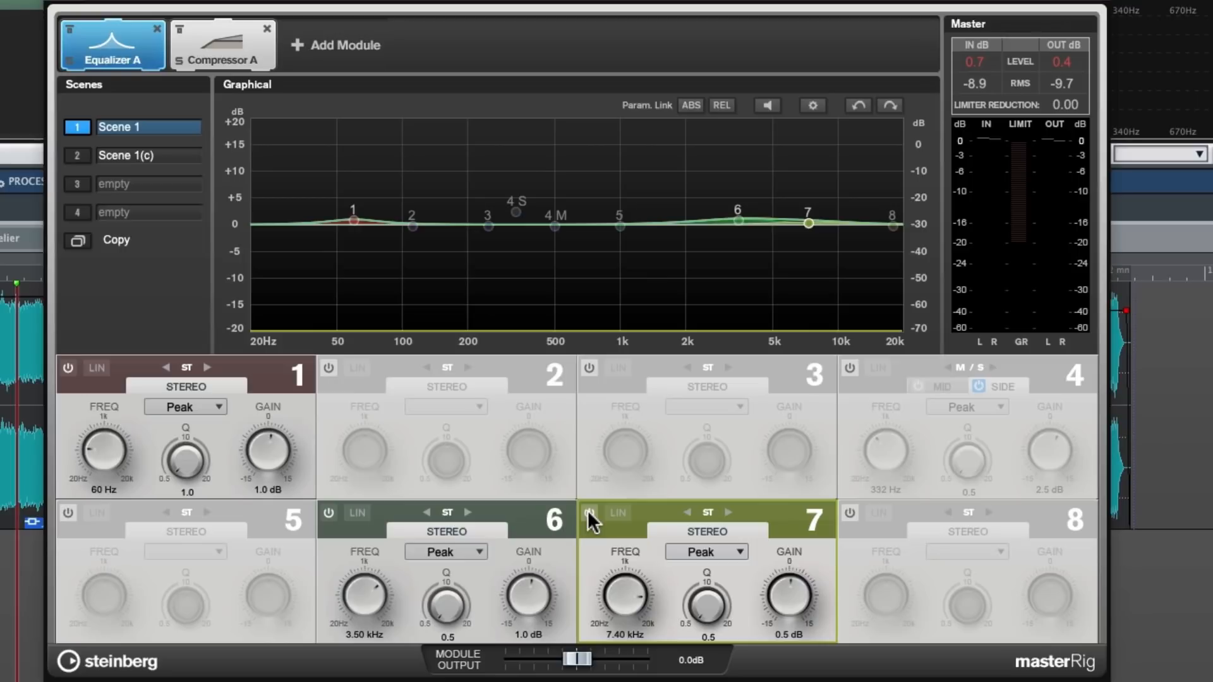
Activate band 4 on the side channel and compare the passage with and without it during playback, leaving the band on
{"action": "left_click", "coordinate": [850, 368]}
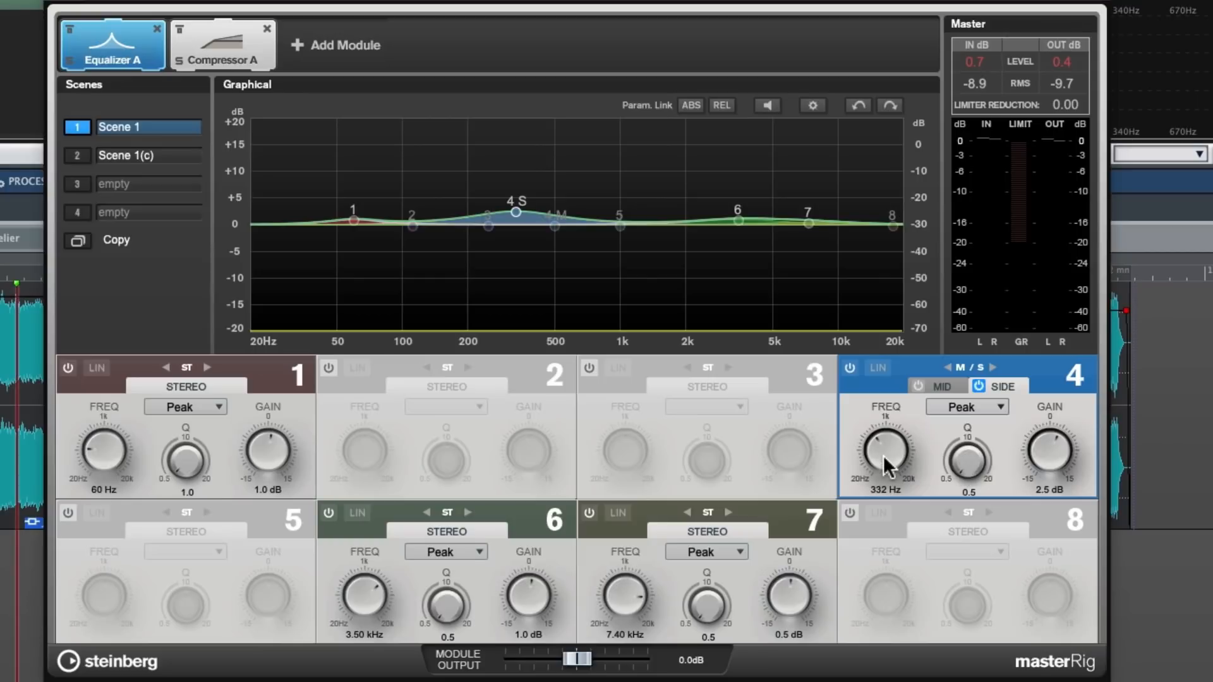
{"action": "left_click", "coordinate": [5, 277]}
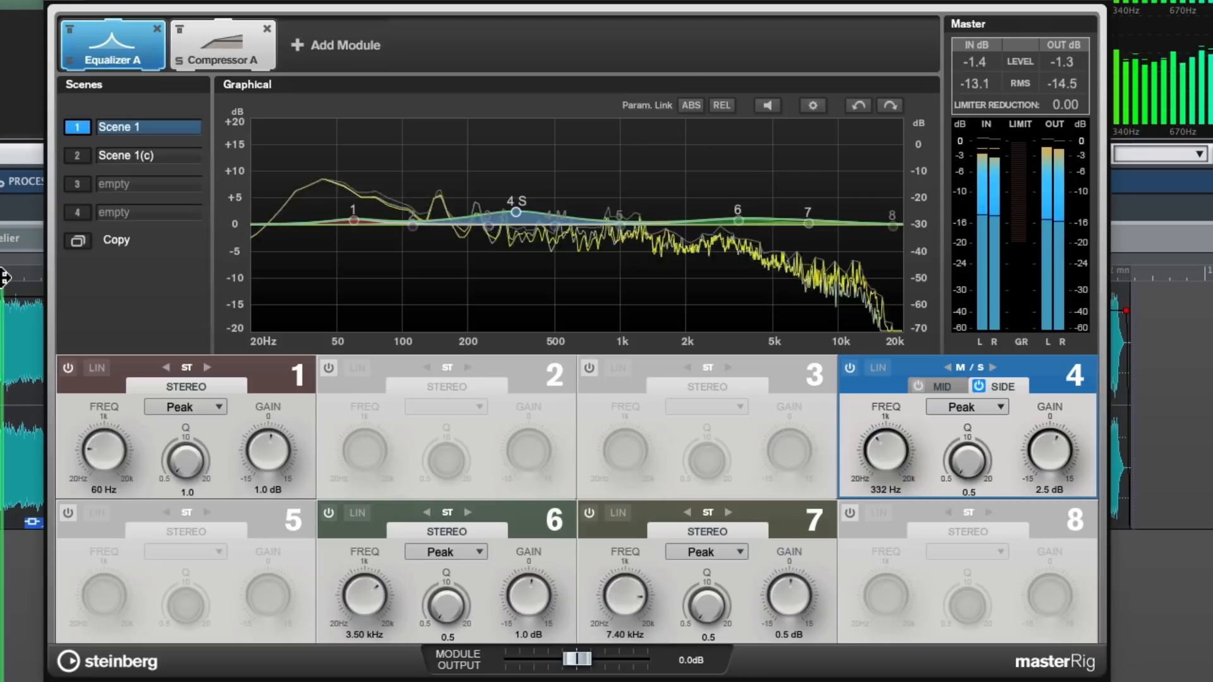
{"action": "left_click", "coordinate": [849, 367]}
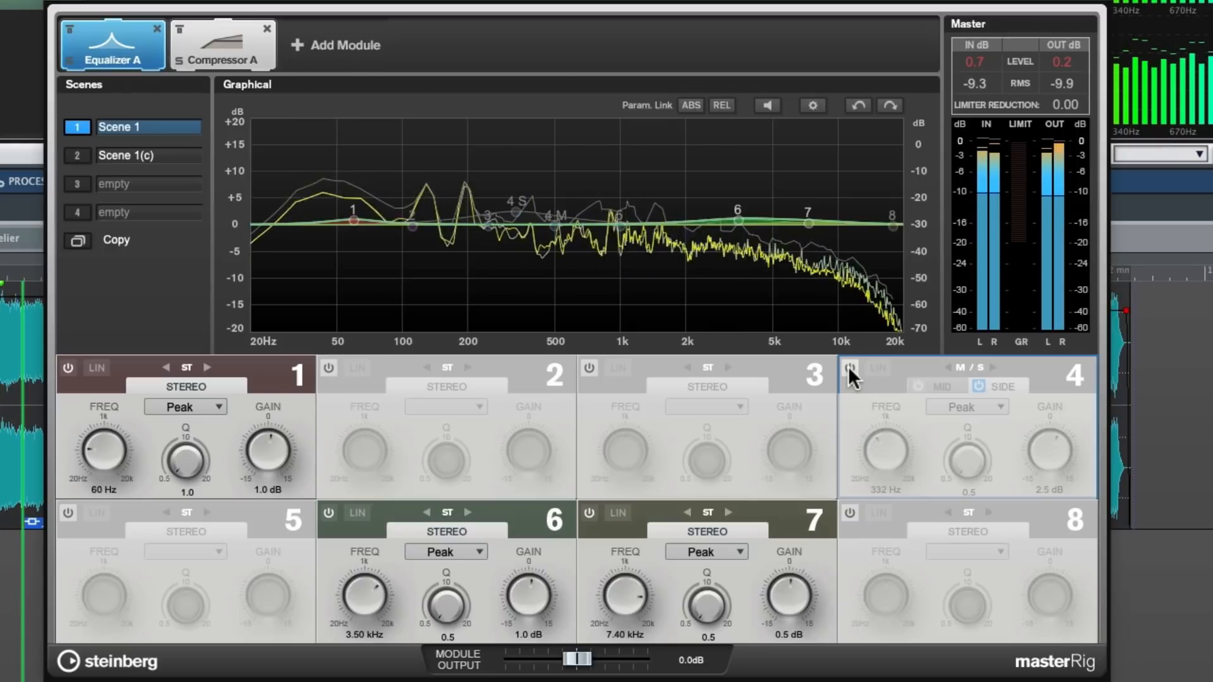
{"action": "left_click", "coordinate": [849, 367]}
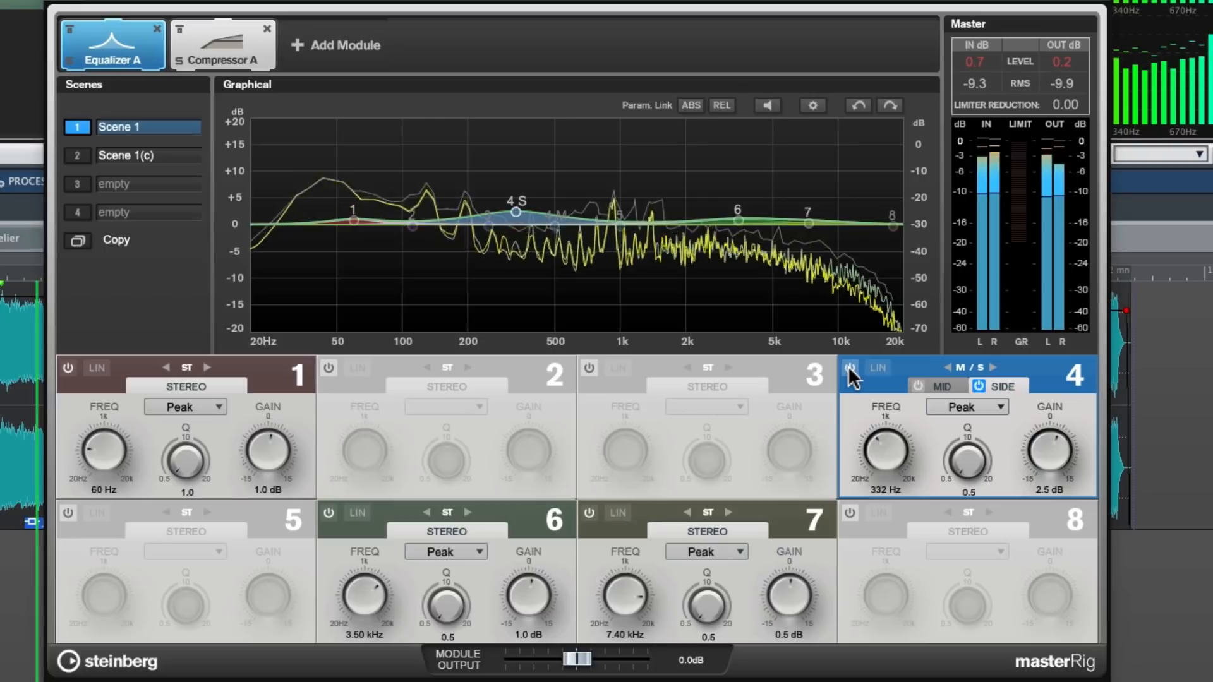
Switch side-channel band 4 off and on twice during playback to compare the sound, leaving the band on
{"action": "left_click", "coordinate": [849, 369]}
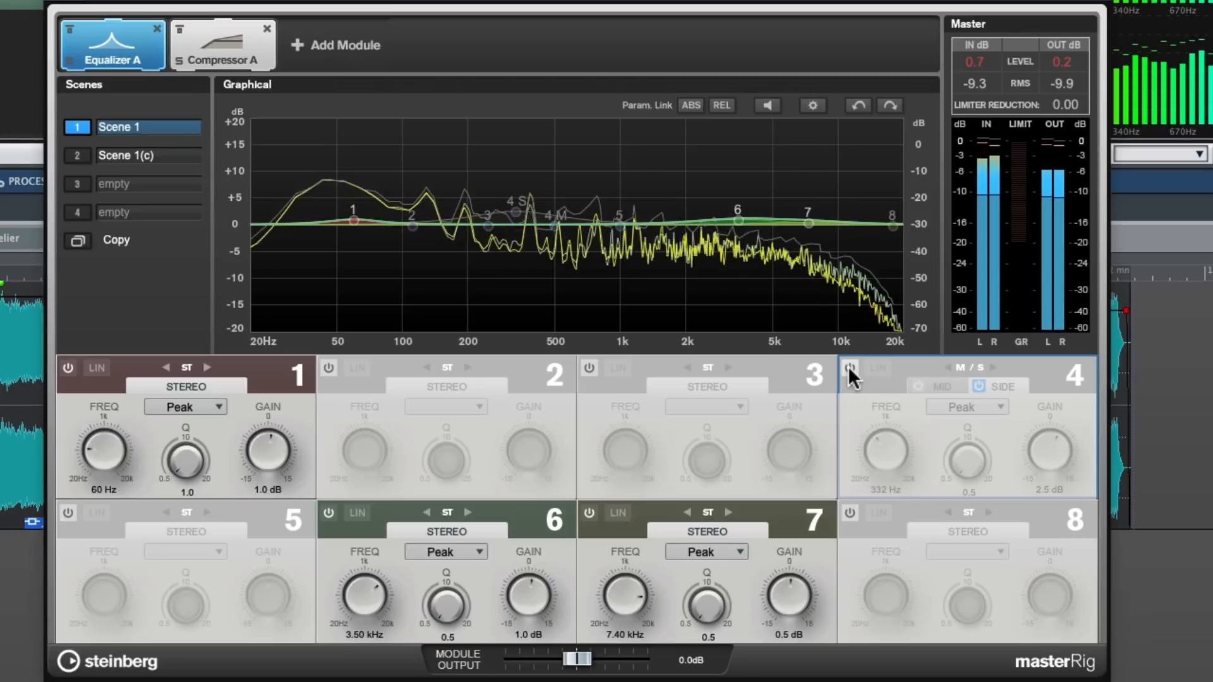
{"action": "left_click", "coordinate": [849, 367]}
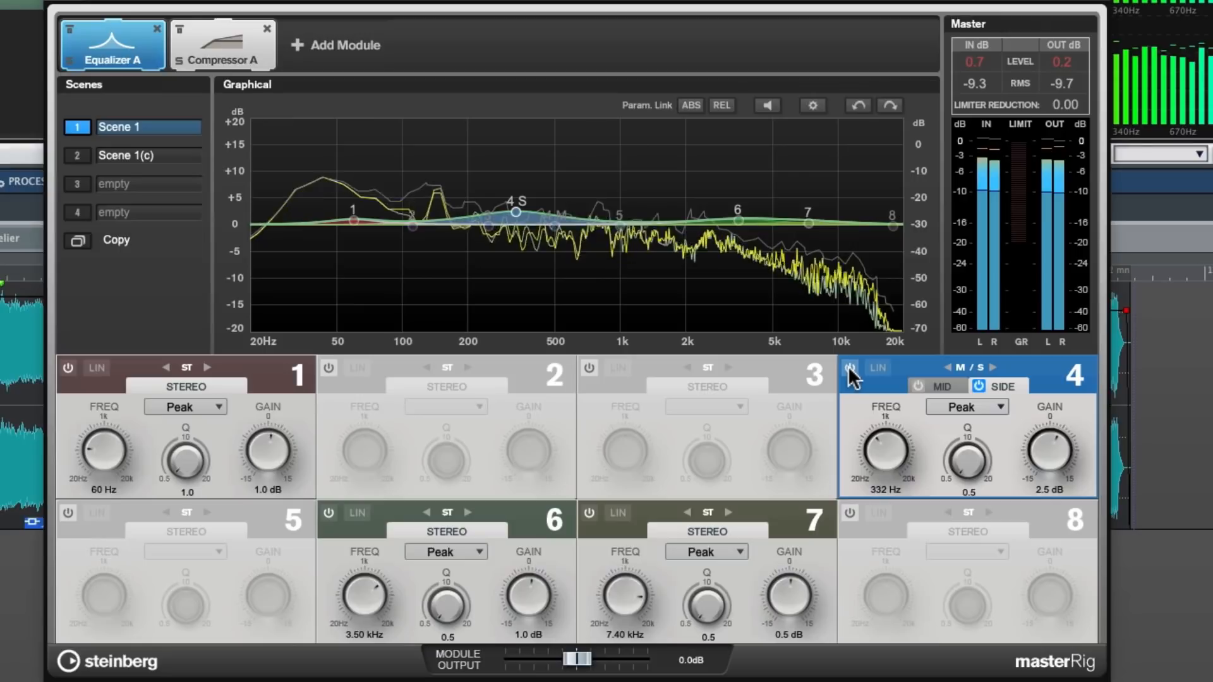
{"action": "left_click", "coordinate": [850, 368]}
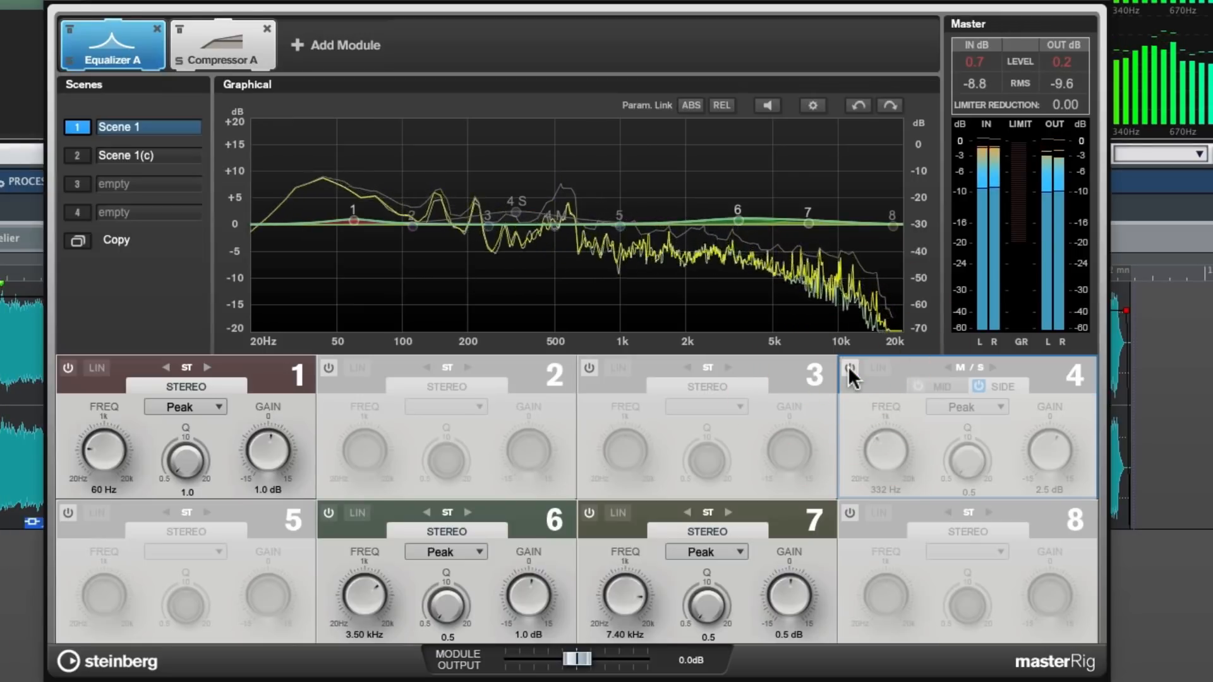
{"action": "left_click", "coordinate": [850, 368]}
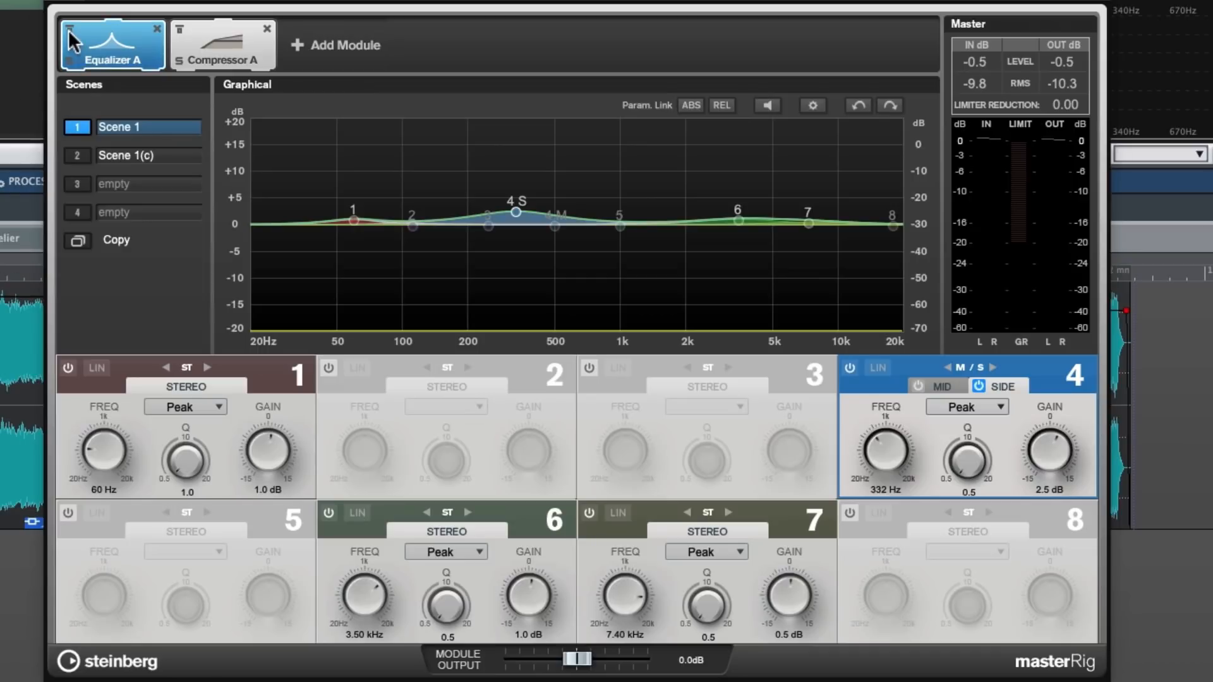
Play the track and bypass the whole Equalizer A module, re-enabling it after comparing the levels
{"action": "key", "text": "space"}
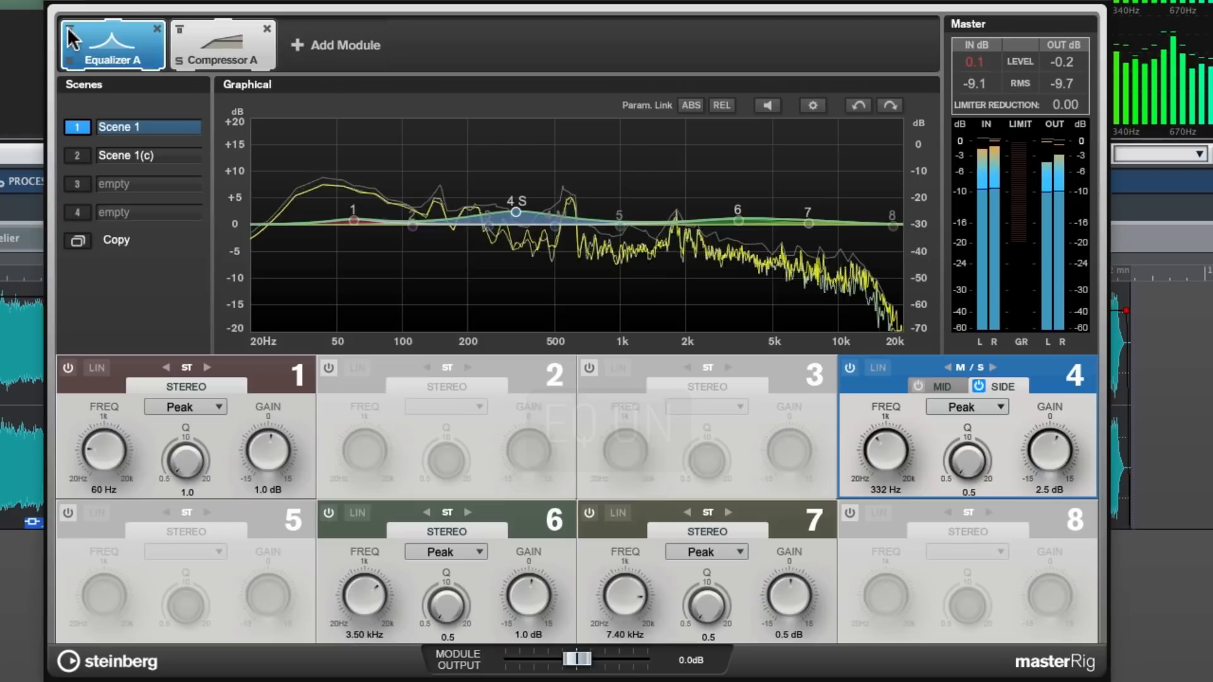
{"action": "left_click", "coordinate": [67, 26]}
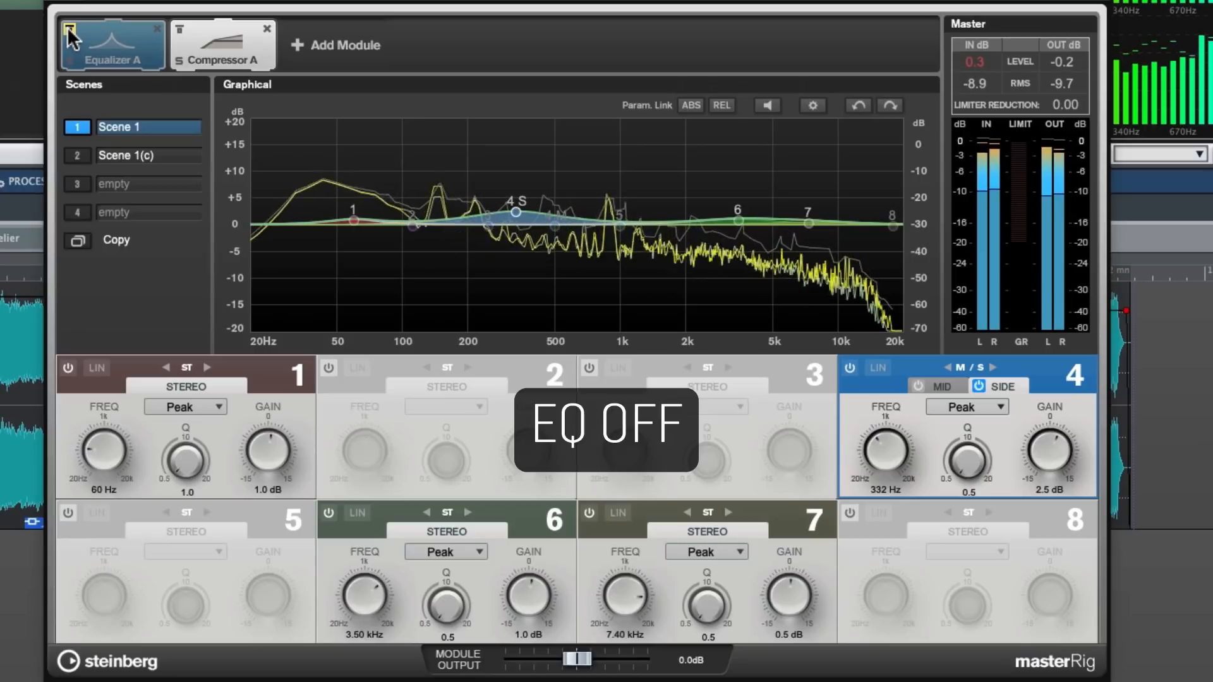
{"action": "left_click", "coordinate": [68, 28]}
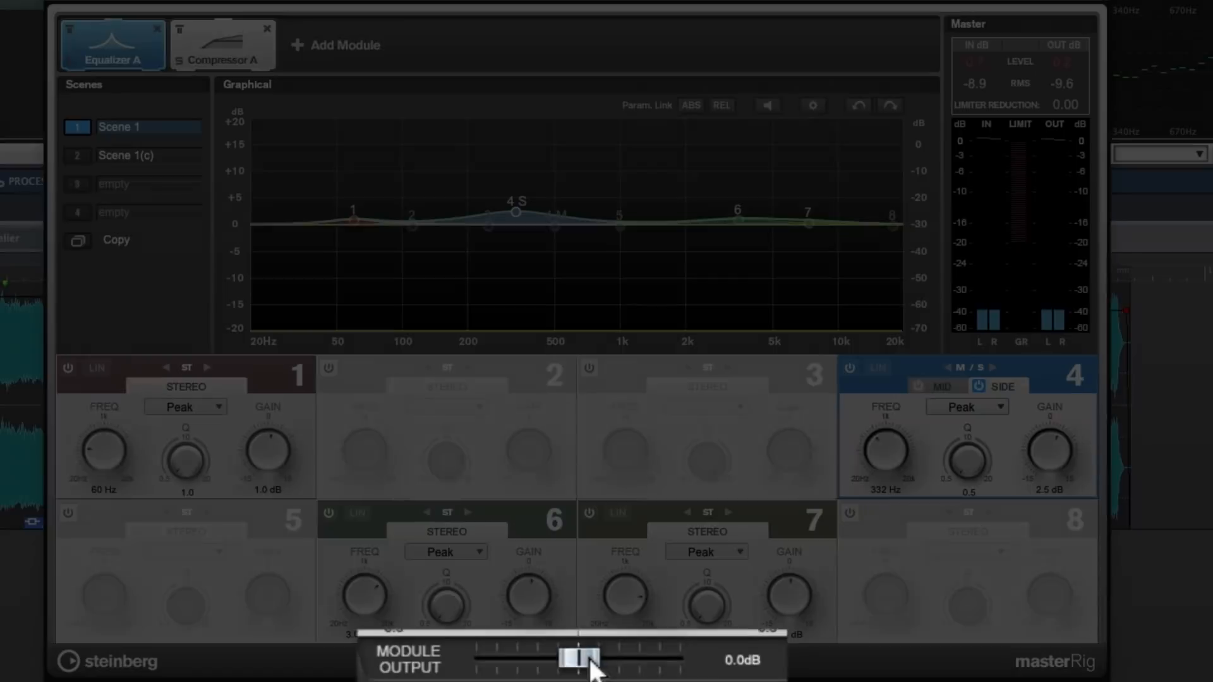
Lower the module output to -0.6 dB and compare the track with Equalizer A enabled and bypassed during playback, leaving it enabled
{"action": "left_click_drag", "start_coordinate": [584, 659], "coordinate": [582, 658]}
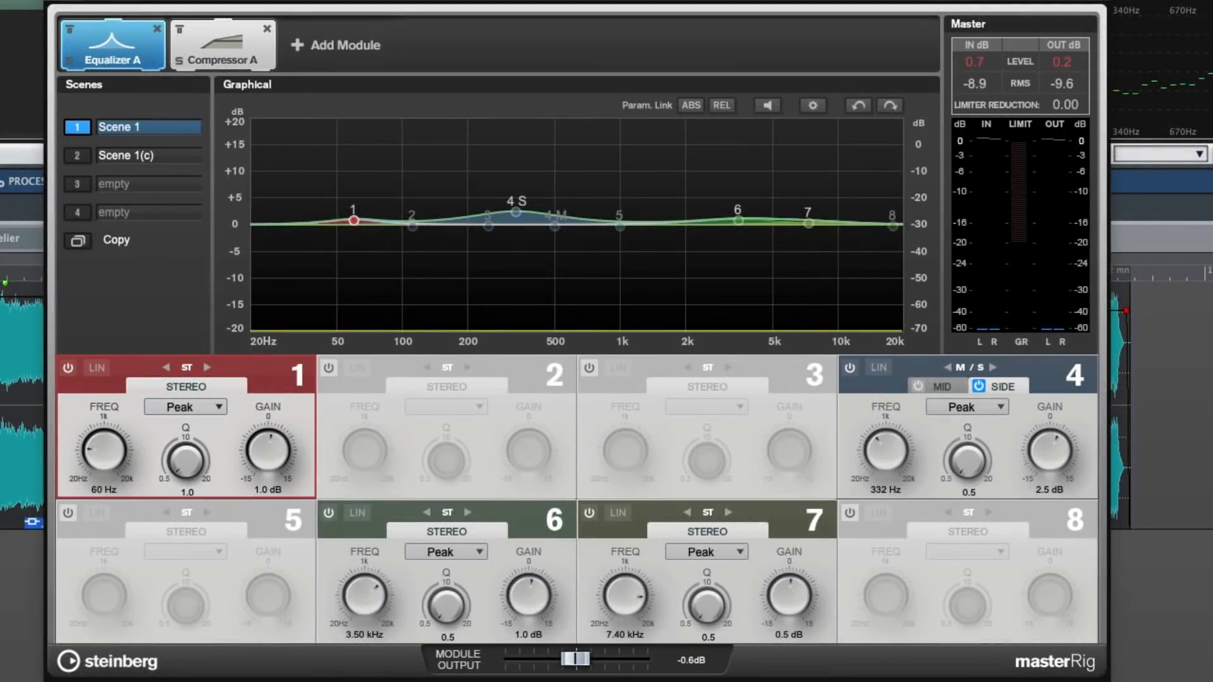
{"action": "key", "text": "space"}
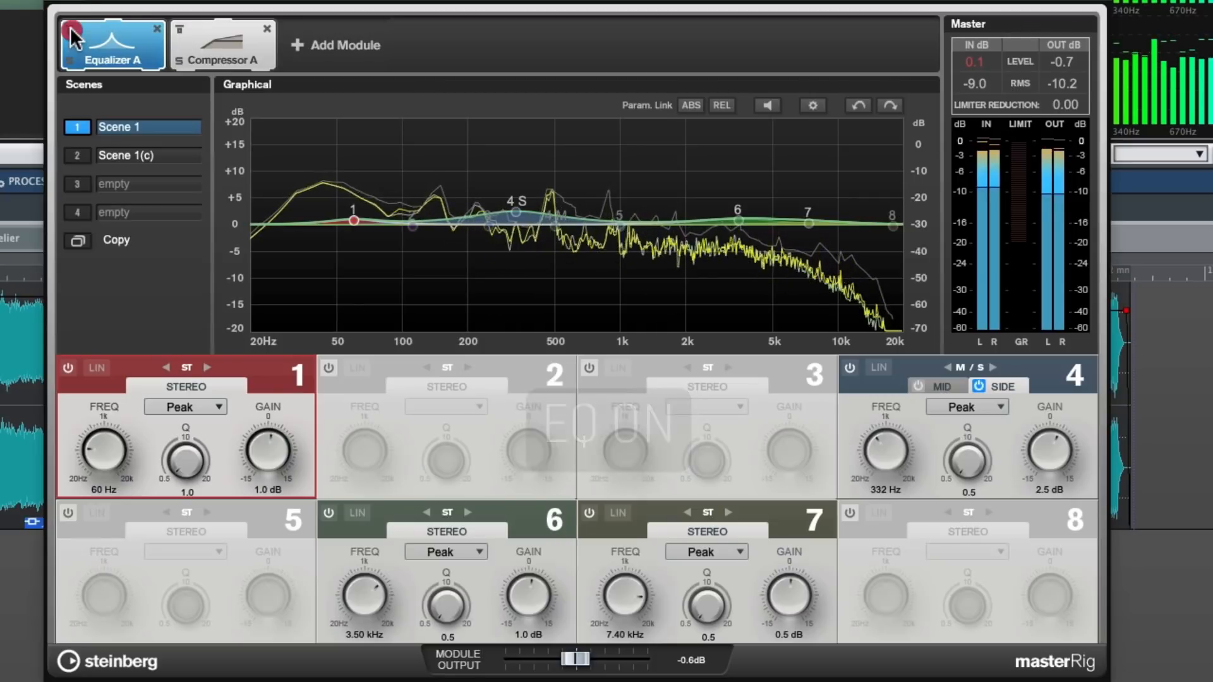
{"action": "left_click", "coordinate": [70, 28]}
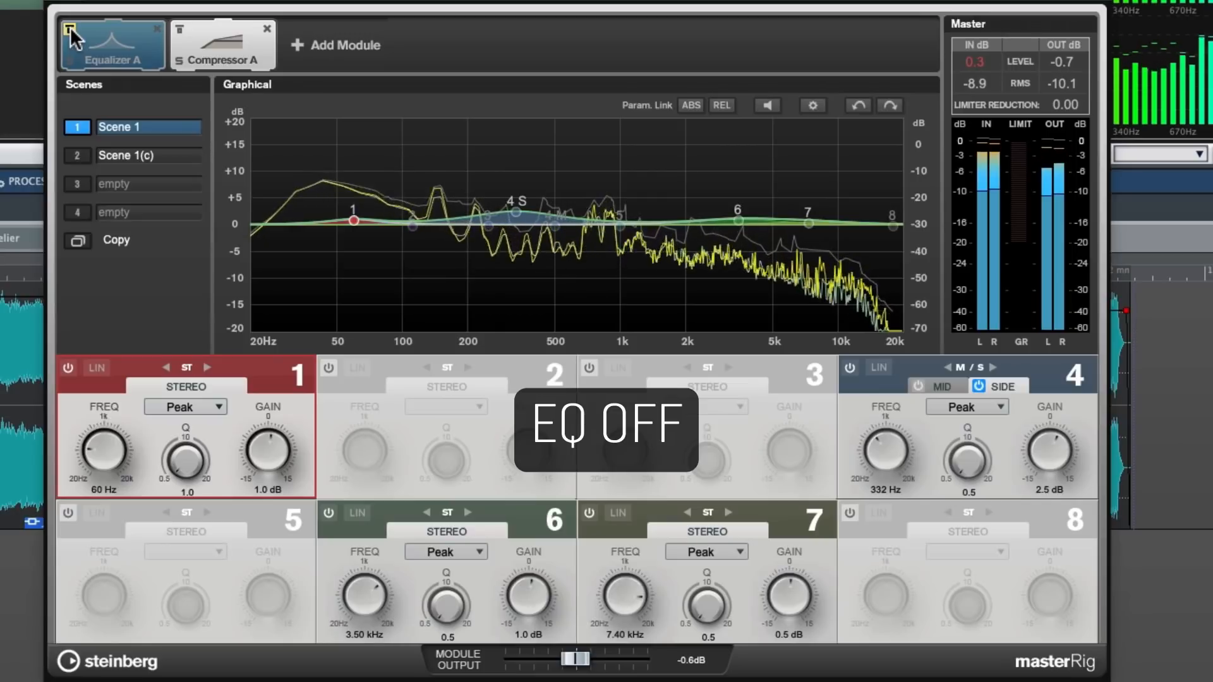
{"action": "left_click", "coordinate": [70, 28]}
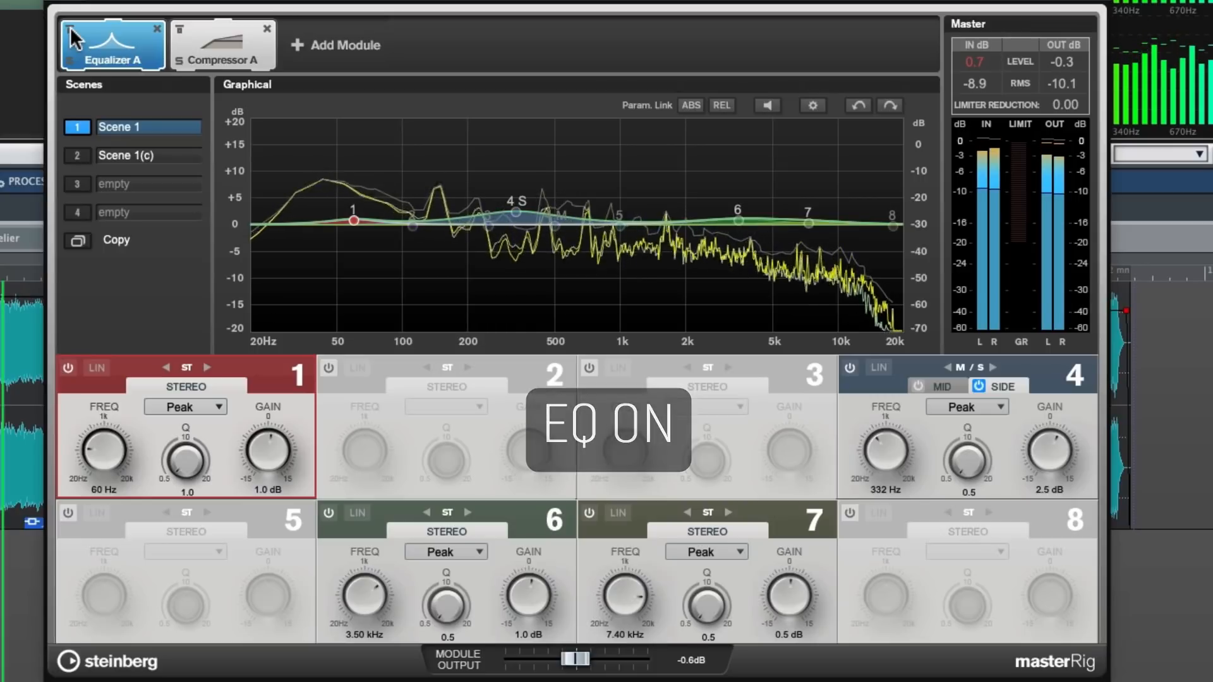
{"action": "left_click", "coordinate": [71, 26]}
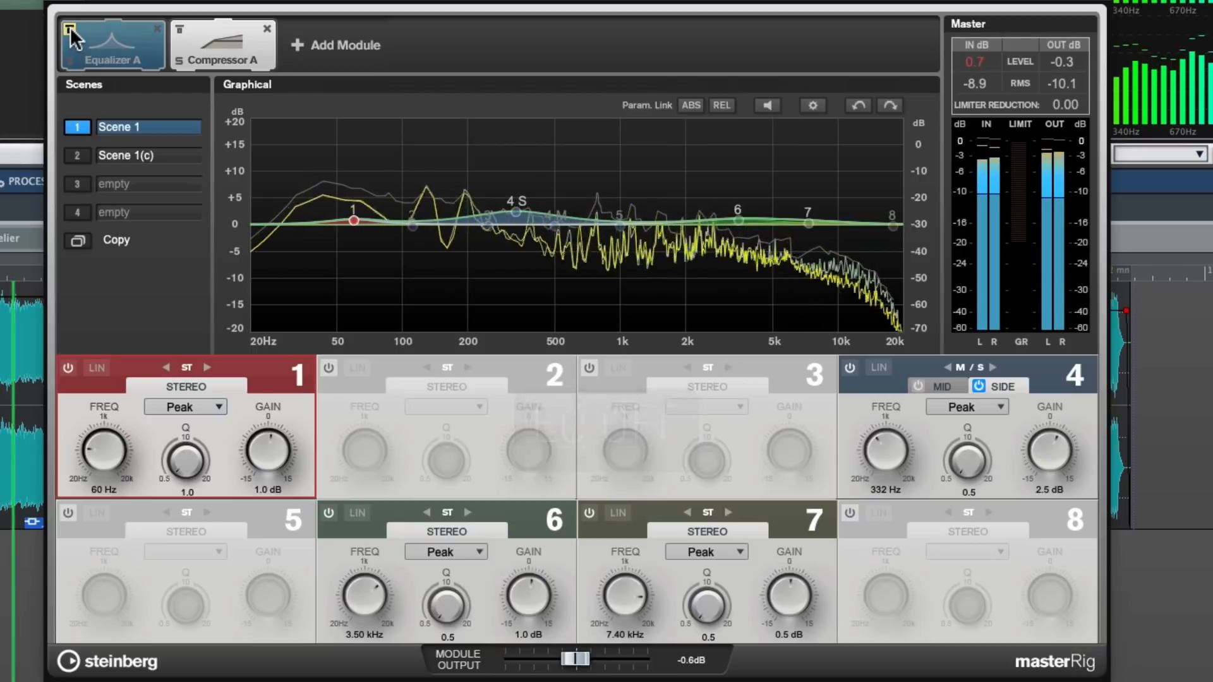
{"action": "left_click", "coordinate": [70, 27]}
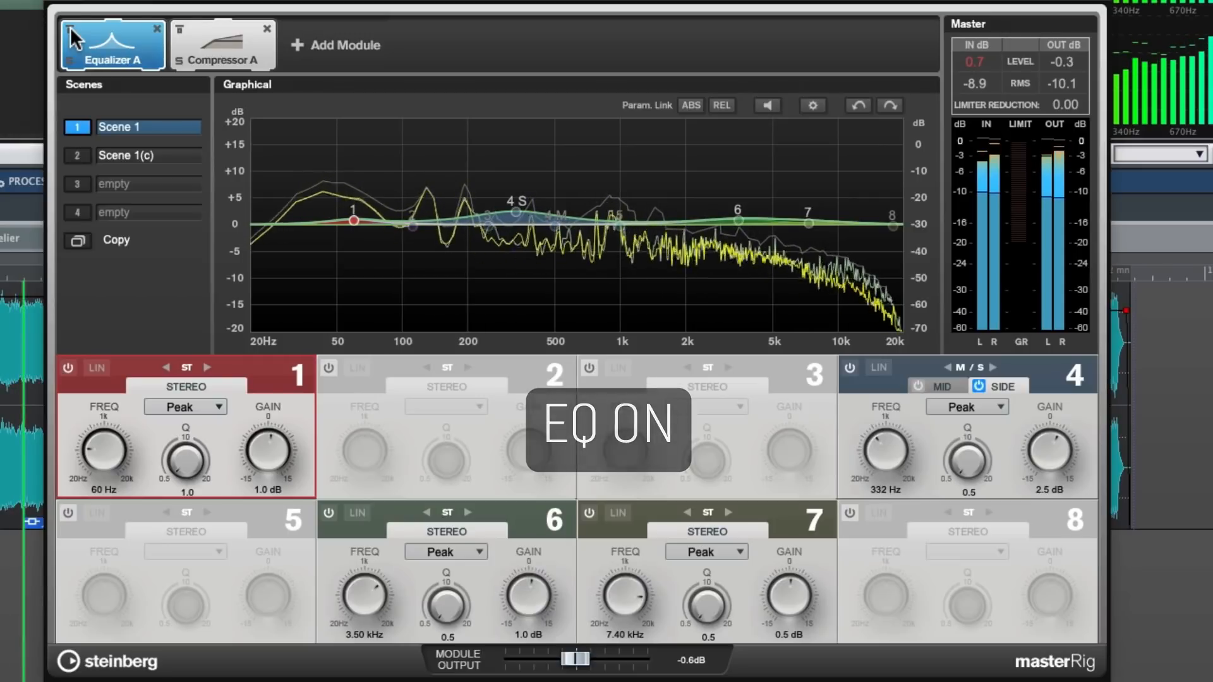
{"action": "left_click", "coordinate": [70, 27]}
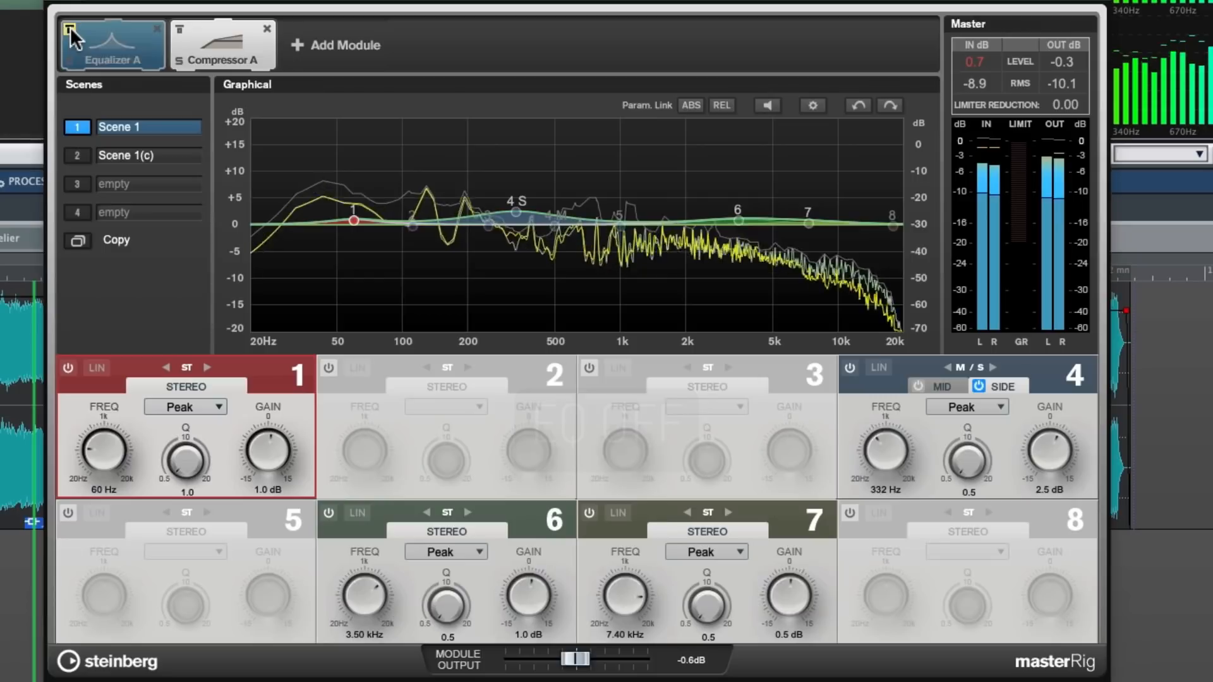
{"action": "left_click", "coordinate": [70, 27]}
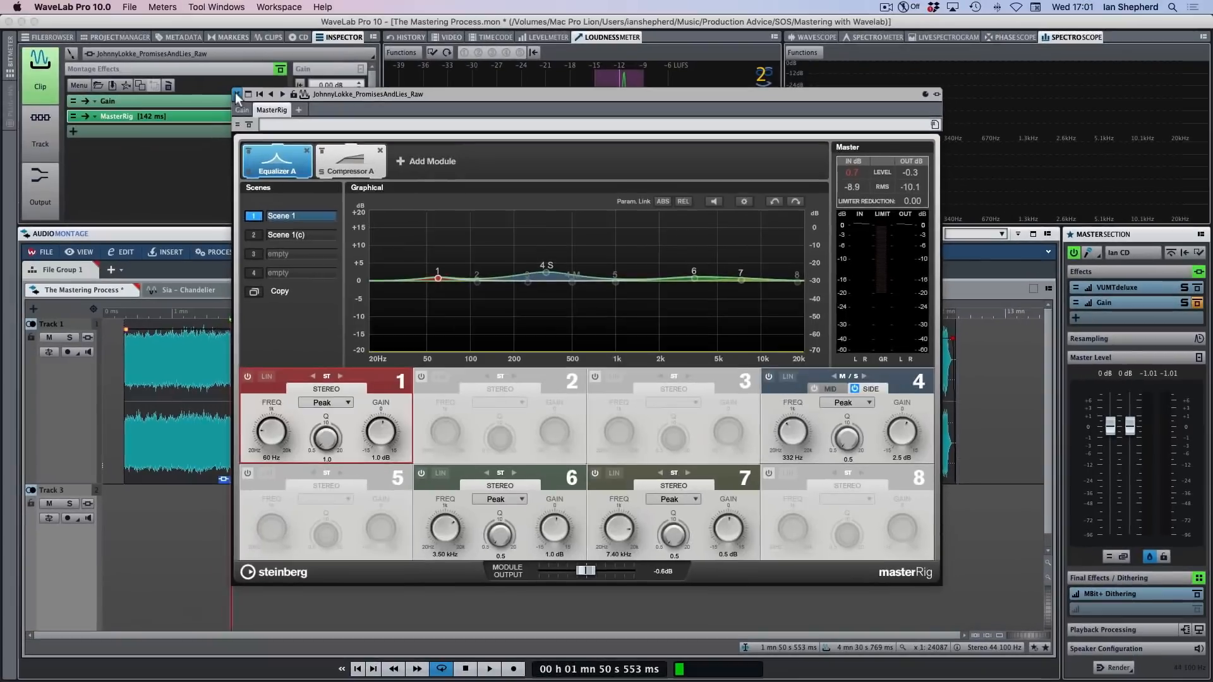
Close the plug-in window and open the MasterRig effect of the TurnBackToSpring_AnotherDayCalling_Raw clip
{"action": "left_click", "coordinate": [239, 92]}
{"action": "left_click", "coordinate": [499, 446]}
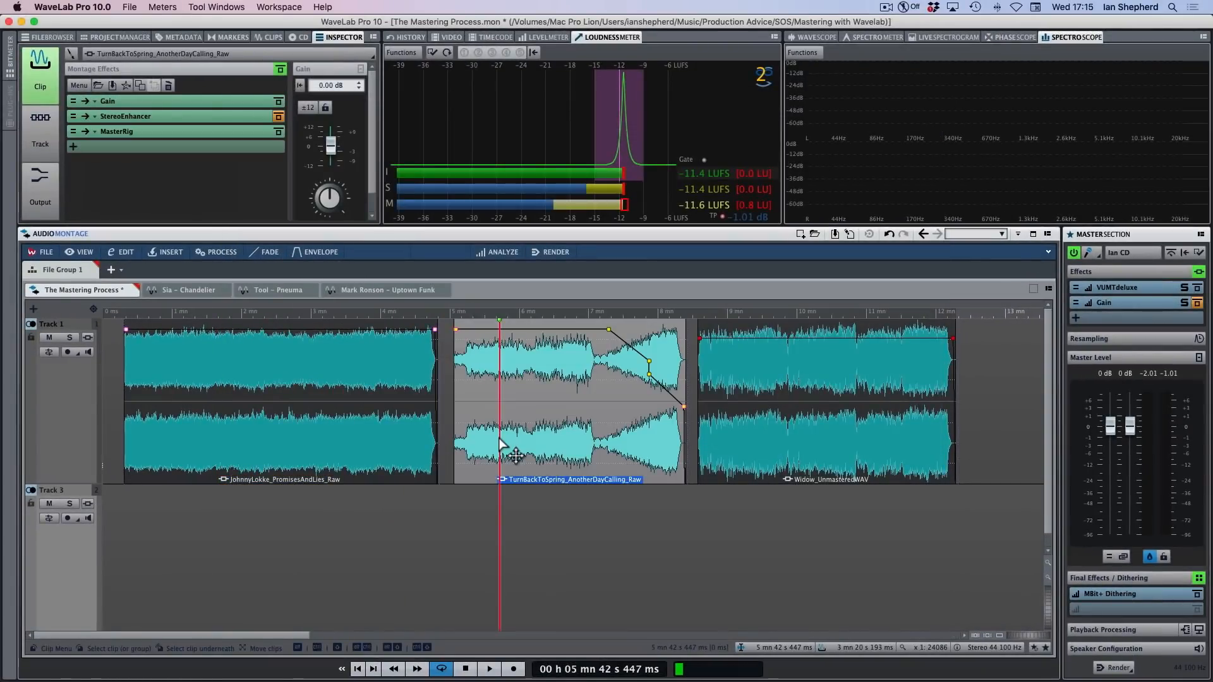
{"action": "left_click", "coordinate": [177, 127]}
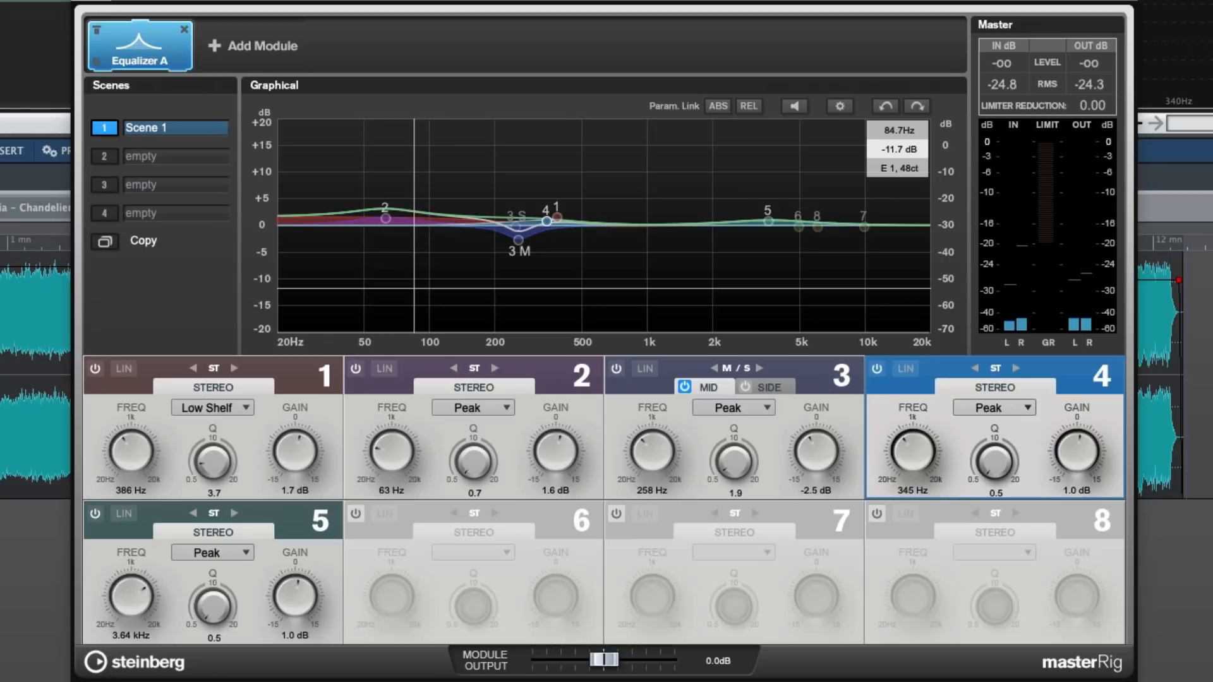
Deactivate equalizer bands 1 through 5 for this clip
{"action": "left_click", "coordinate": [94, 368]}
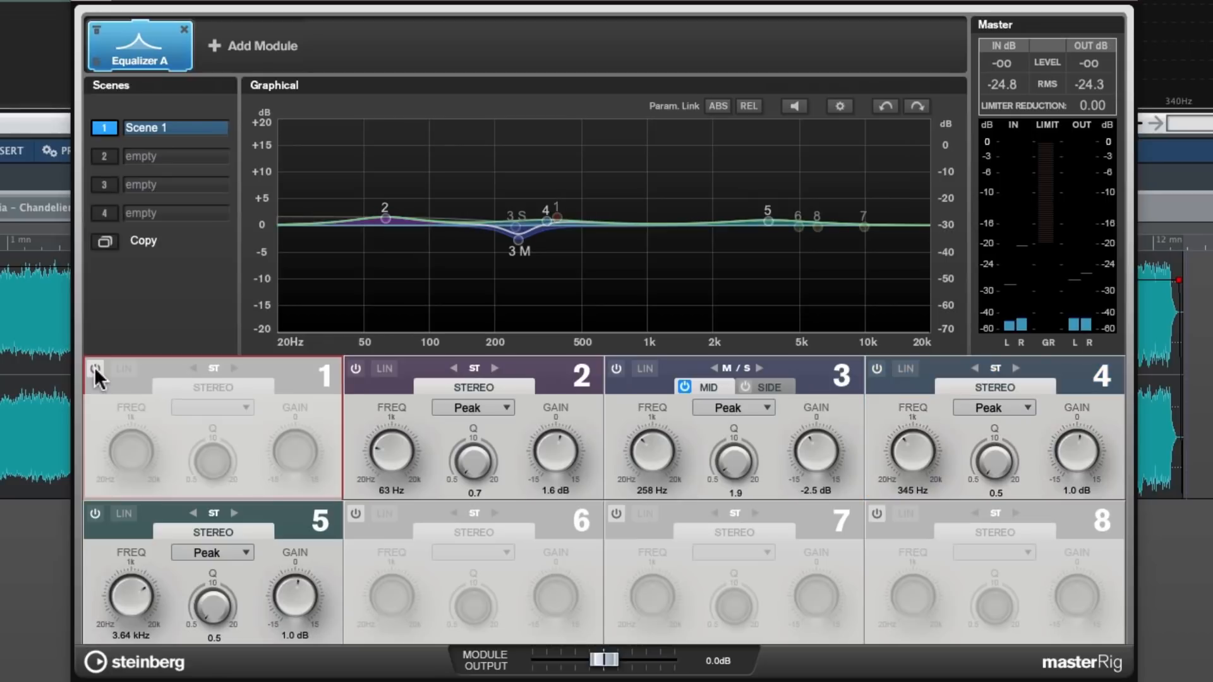
{"action": "left_click", "coordinate": [354, 369]}
{"action": "left_click", "coordinate": [616, 369]}
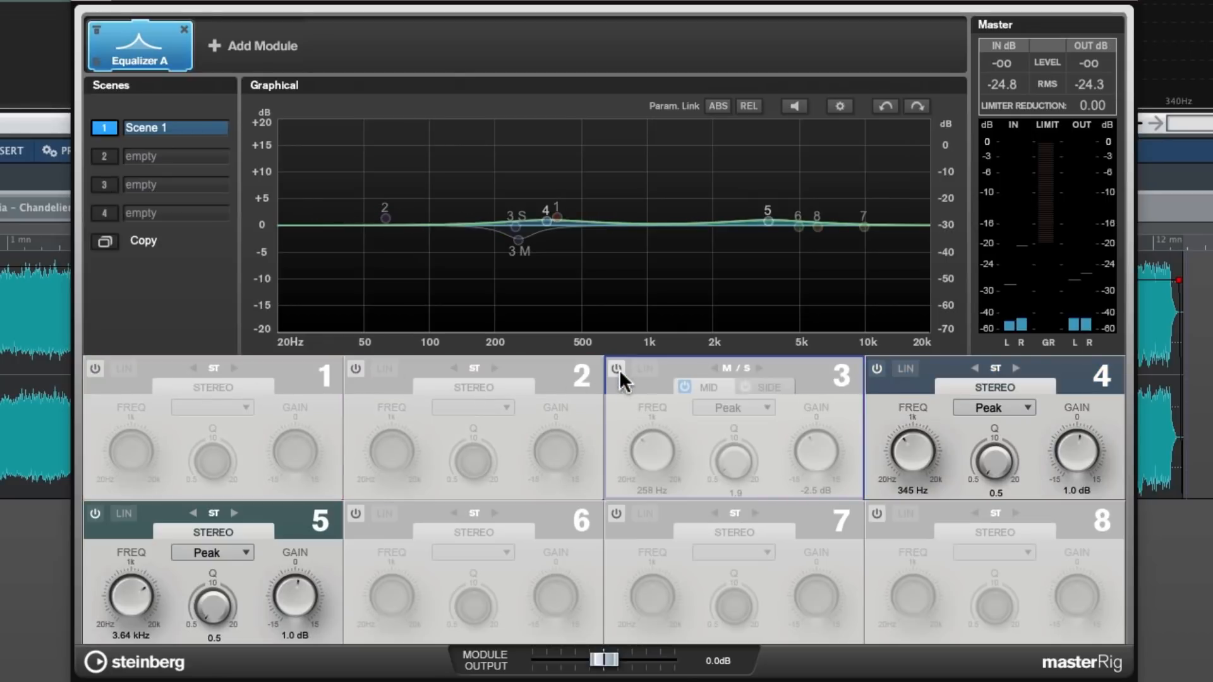
{"action": "left_click", "coordinate": [876, 369]}
{"action": "left_click", "coordinate": [96, 513]}
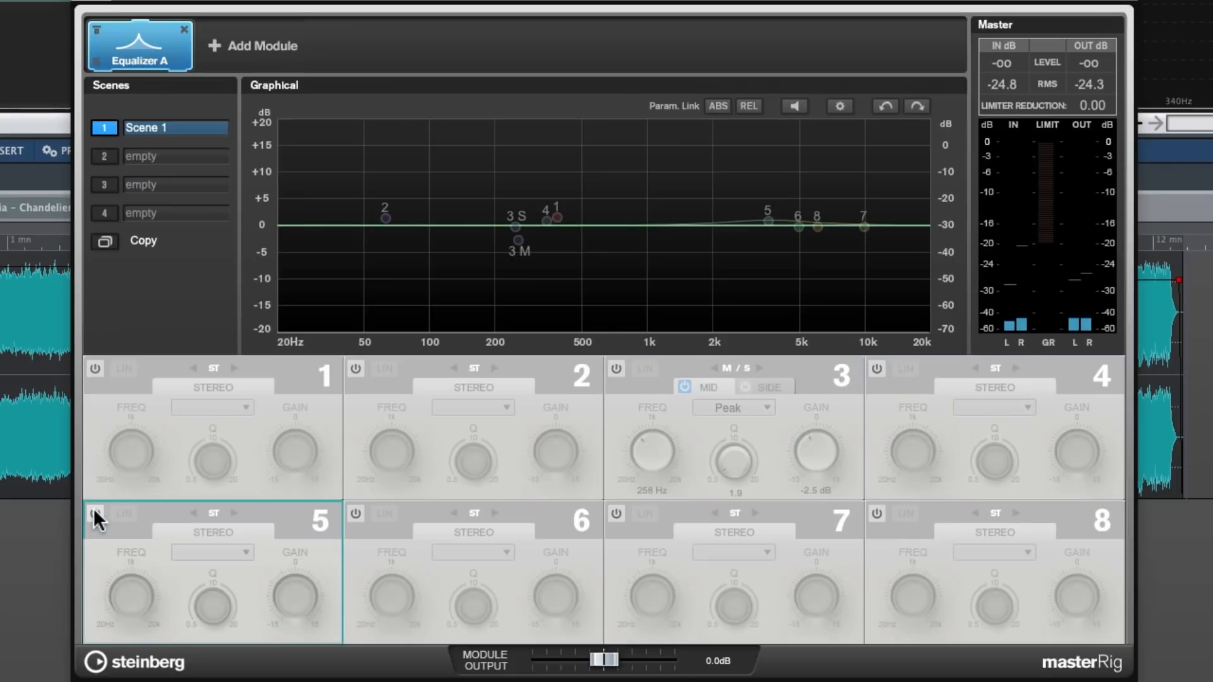
Activate low-shelf band 1, play the clip from the start marker and compare it with and without the band, leaving the band on
{"action": "left_click", "coordinate": [96, 369]}
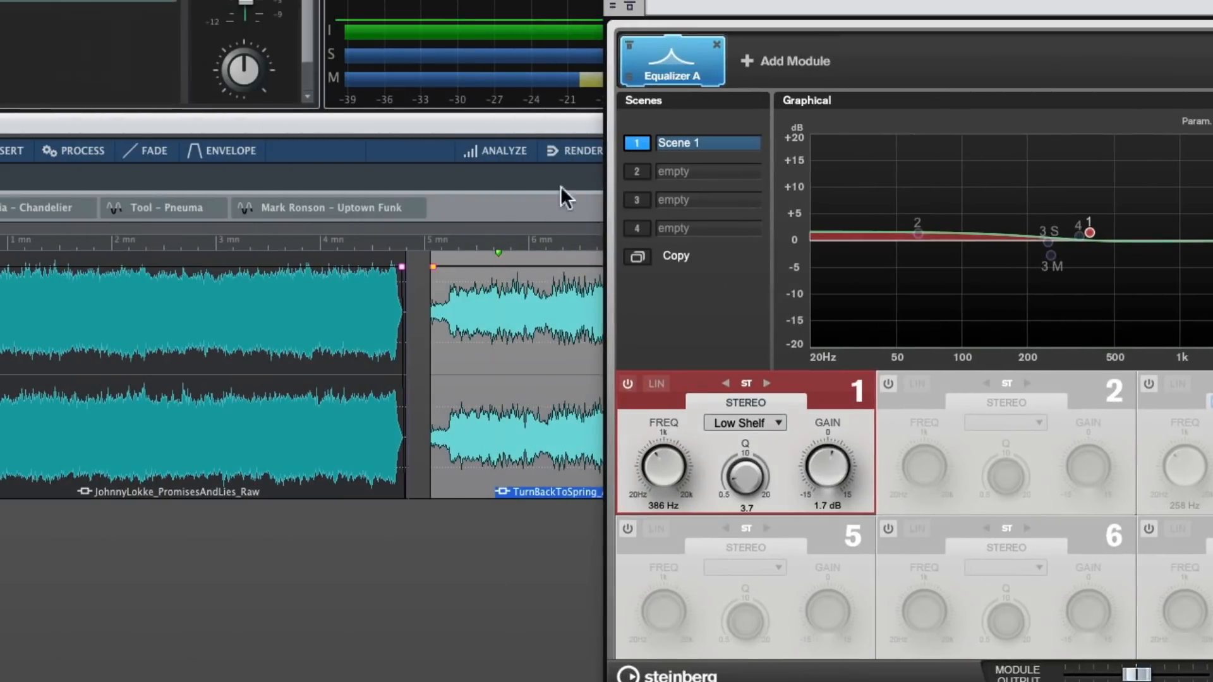
{"action": "double_click", "coordinate": [500, 246]}
{"action": "left_click_drag", "start_coordinate": [821, 2], "coordinate": [293, 0]}
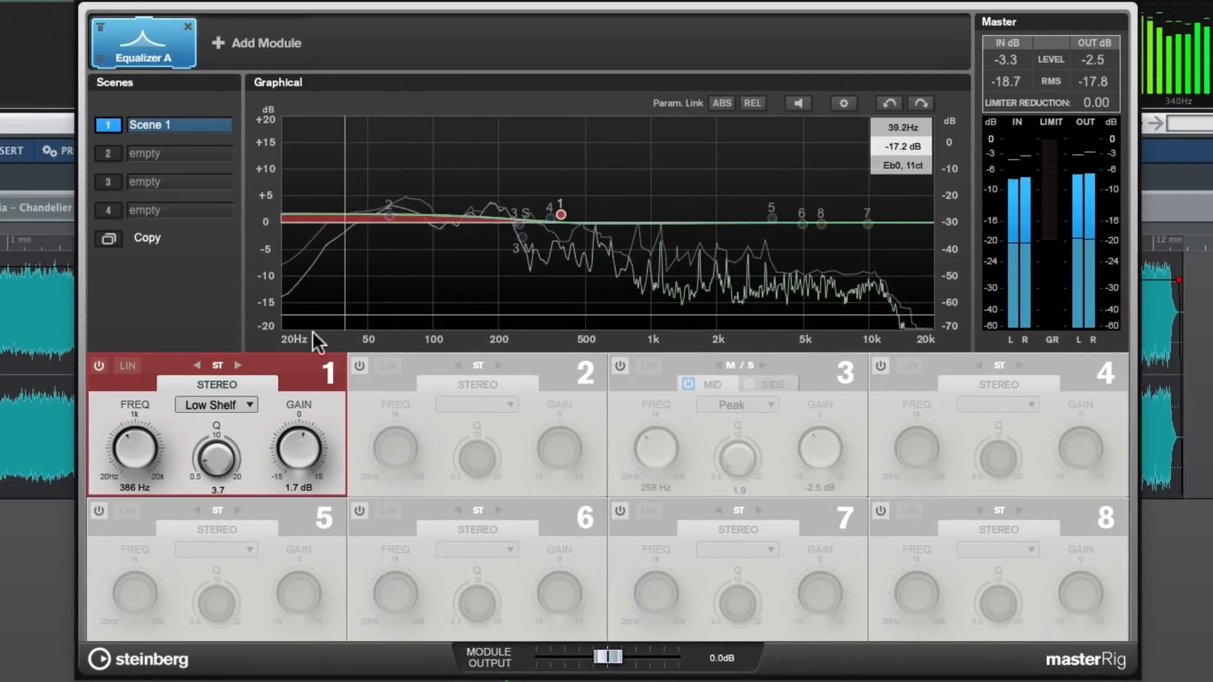
{"action": "left_click", "coordinate": [99, 365]}
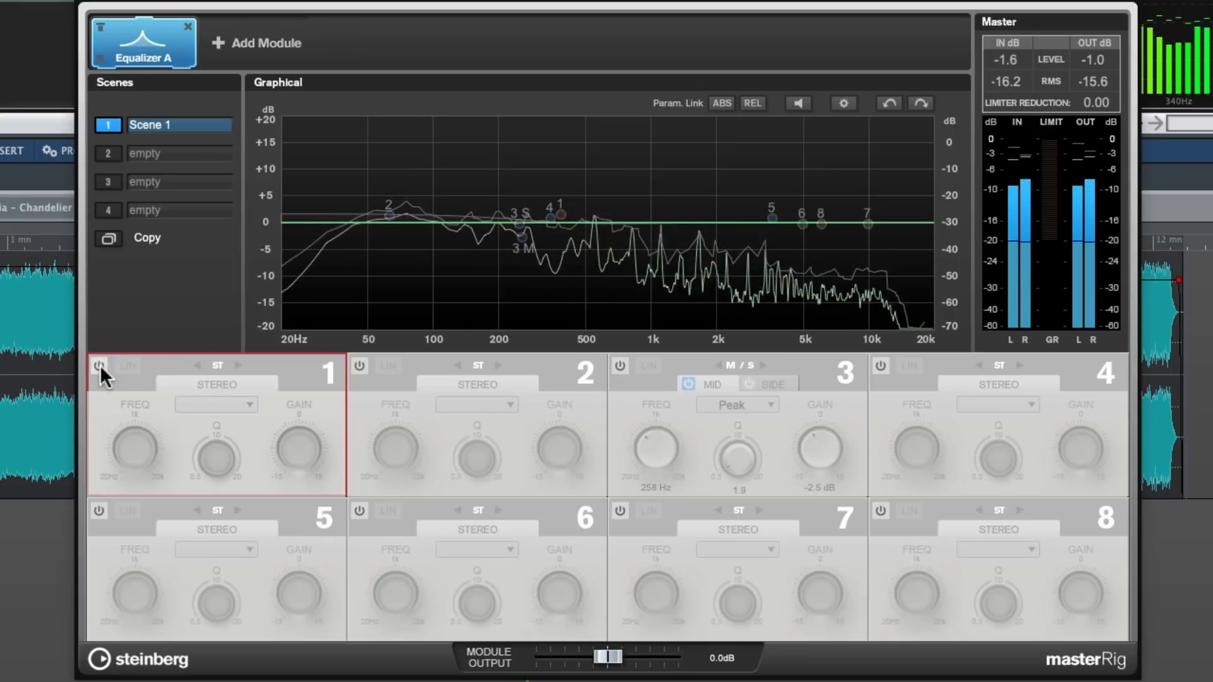
{"action": "left_click", "coordinate": [100, 365]}
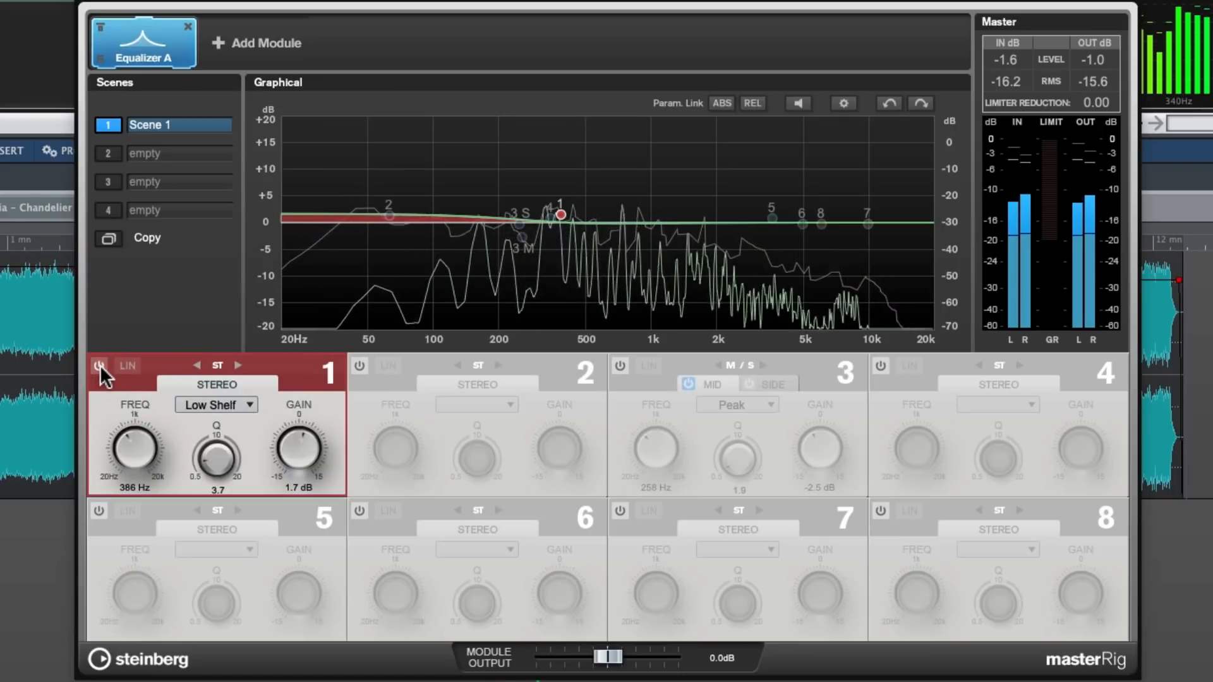
{"action": "left_click", "coordinate": [100, 365]}
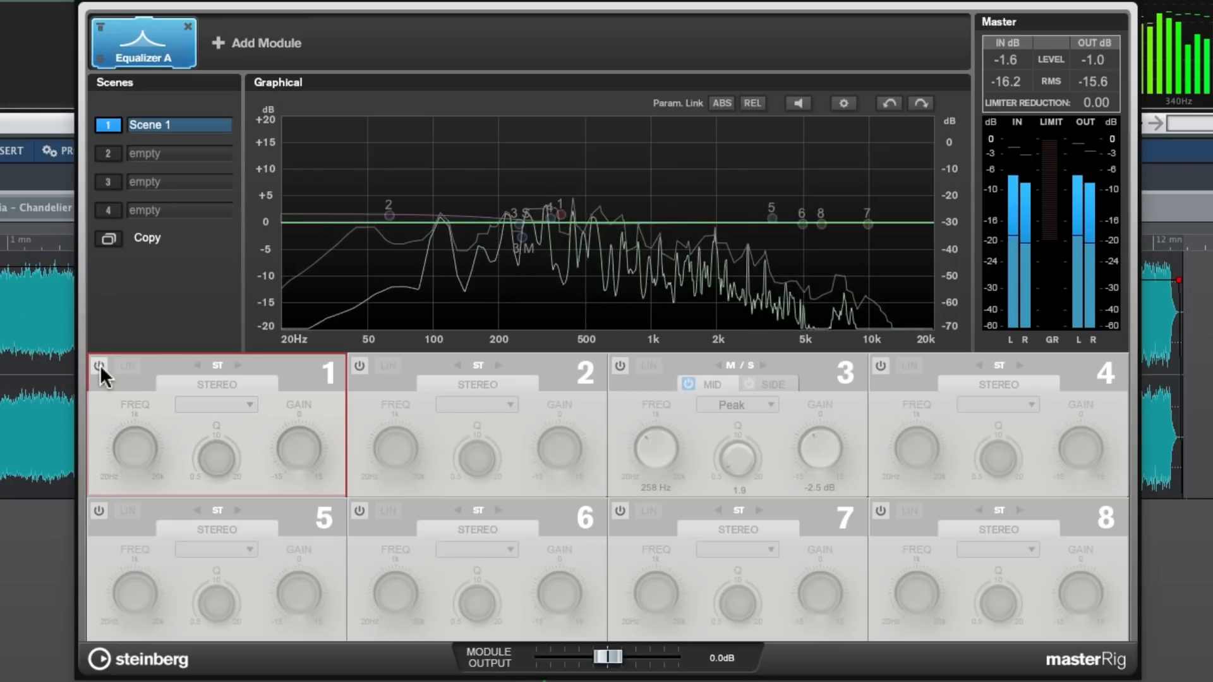
{"action": "left_click", "coordinate": [100, 366]}
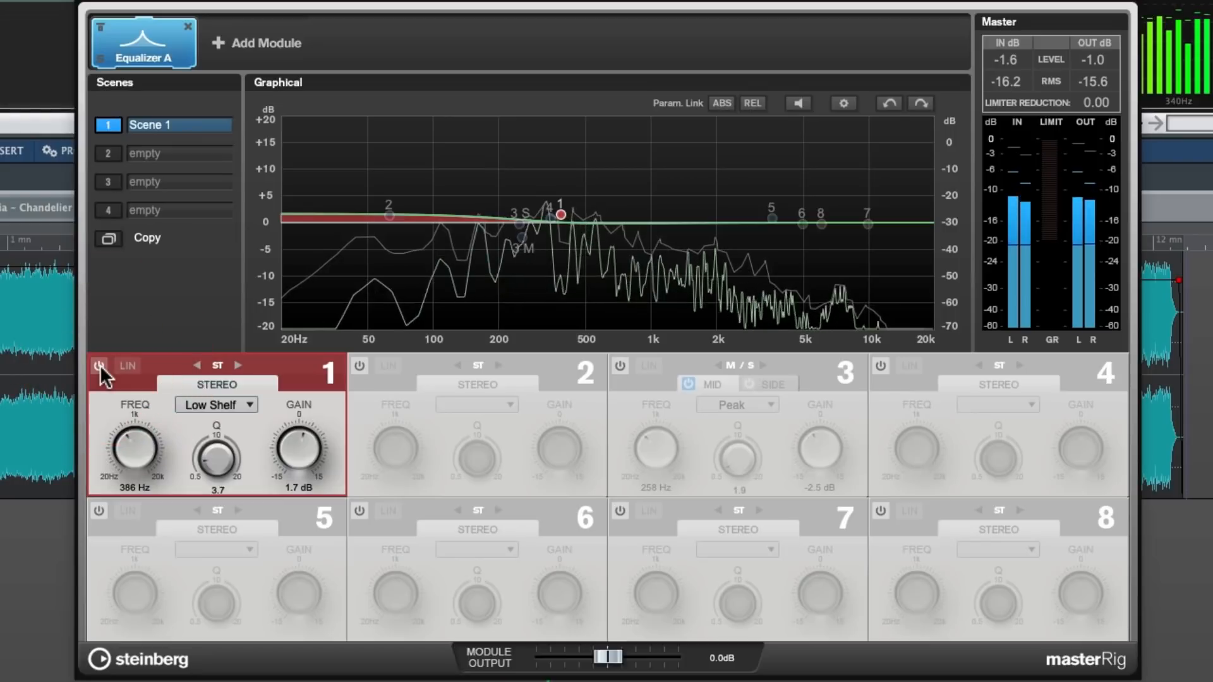
{"action": "key", "text": "space"}
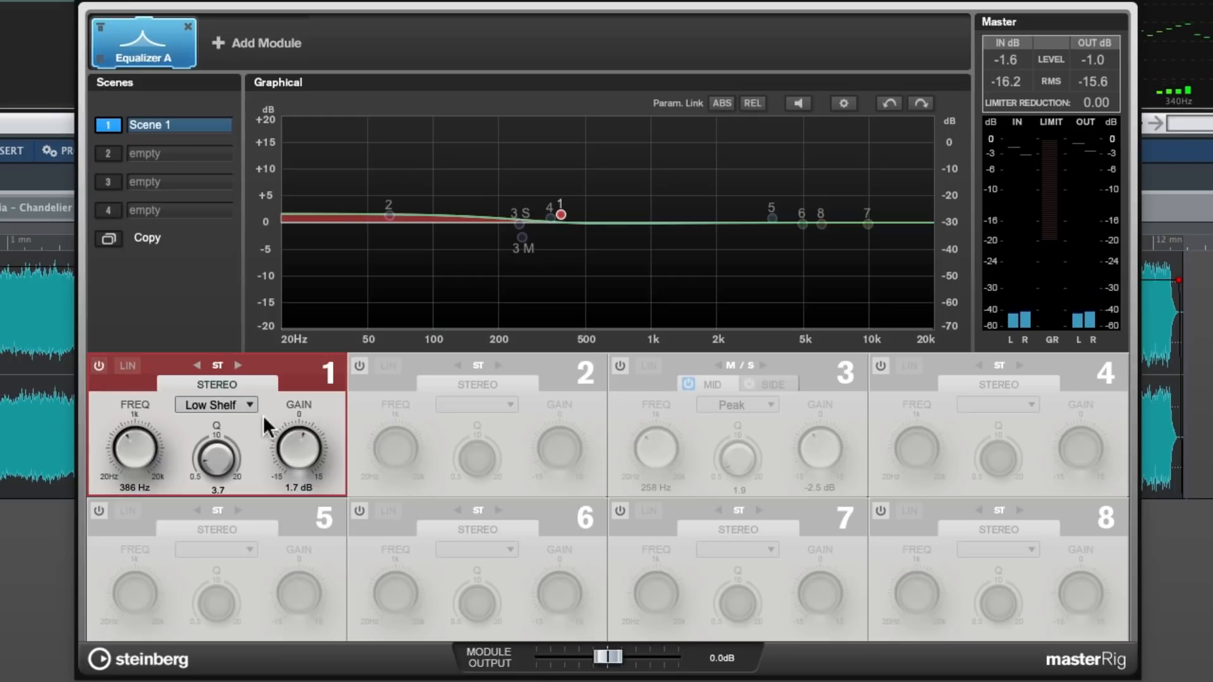
Activate the 63 Hz peak band 2 and compare the clip with and without it during playback, leaving the band on
{"action": "left_click", "coordinate": [358, 364]}
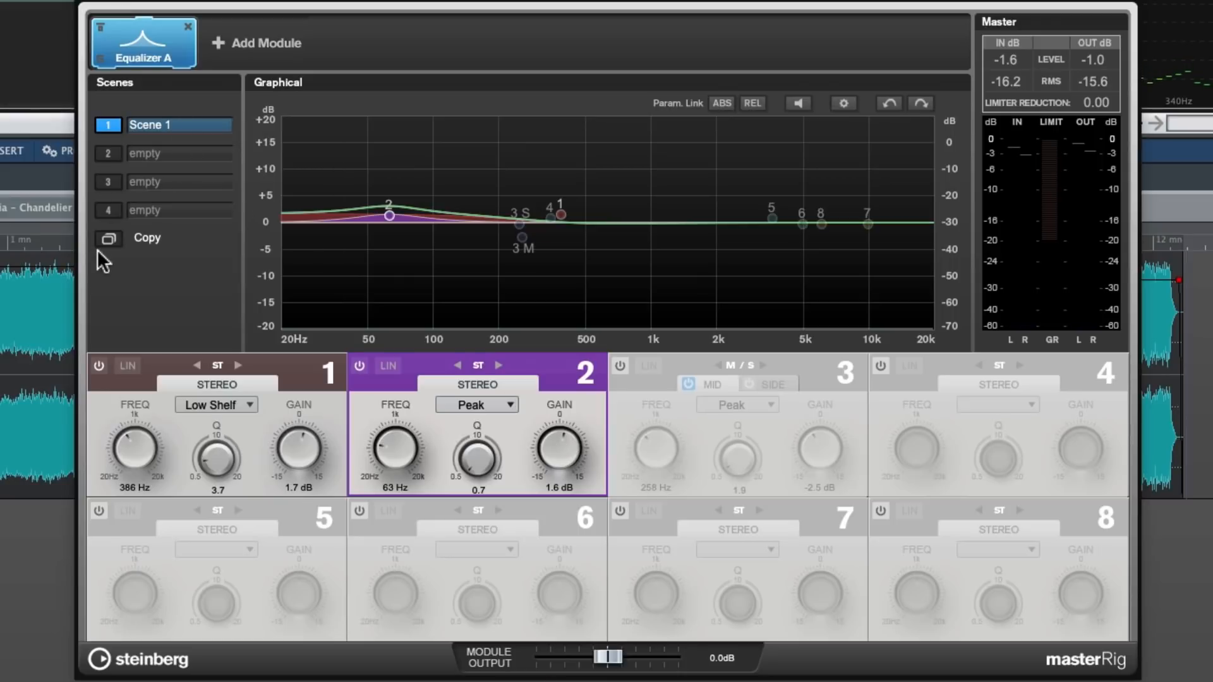
{"action": "key", "text": "space"}
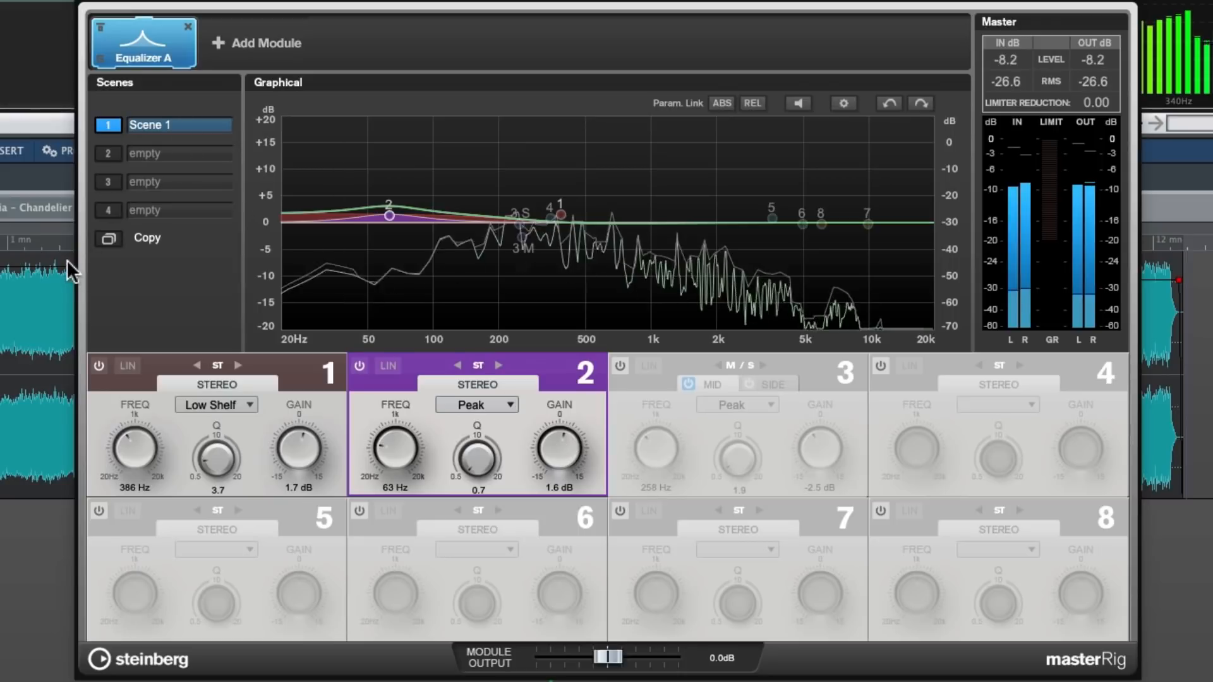
{"action": "left_click", "coordinate": [359, 366]}
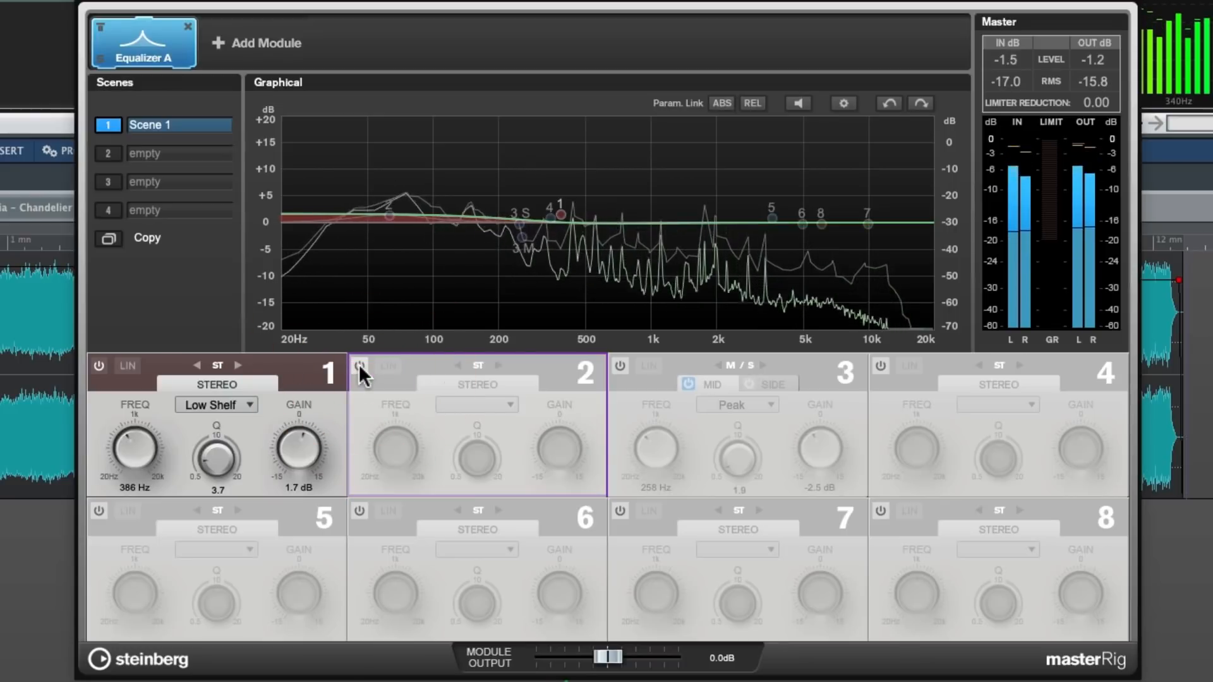
{"action": "left_click", "coordinate": [359, 366]}
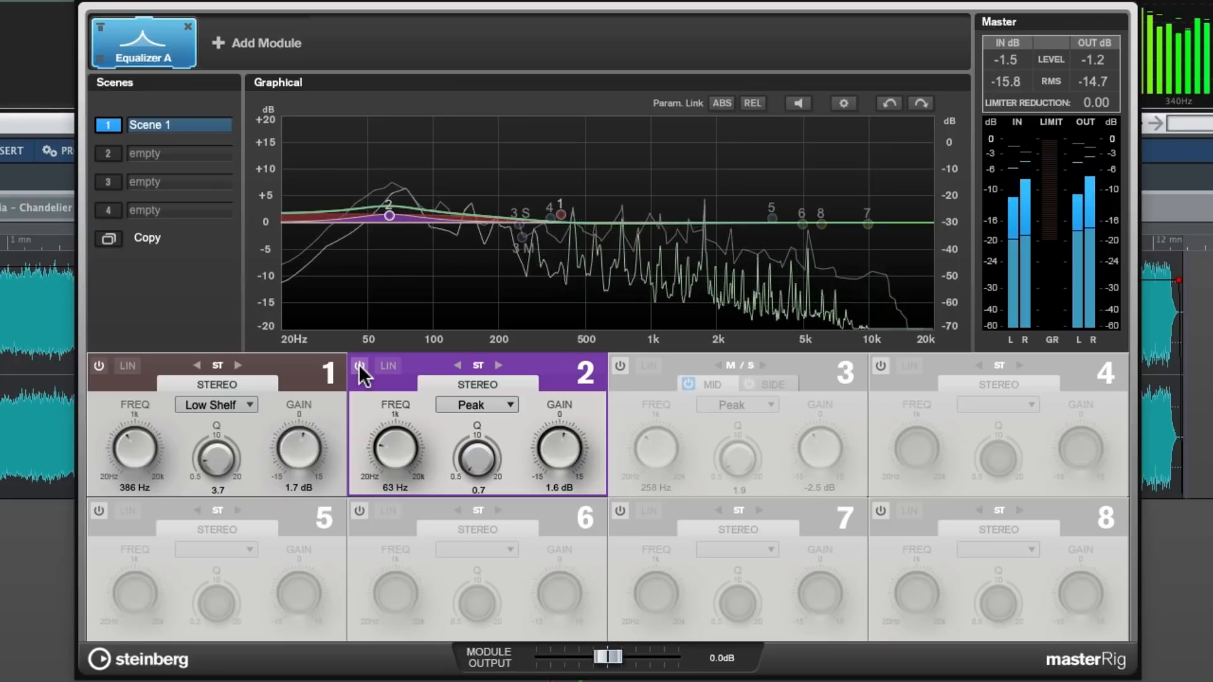
{"action": "left_click", "coordinate": [359, 365]}
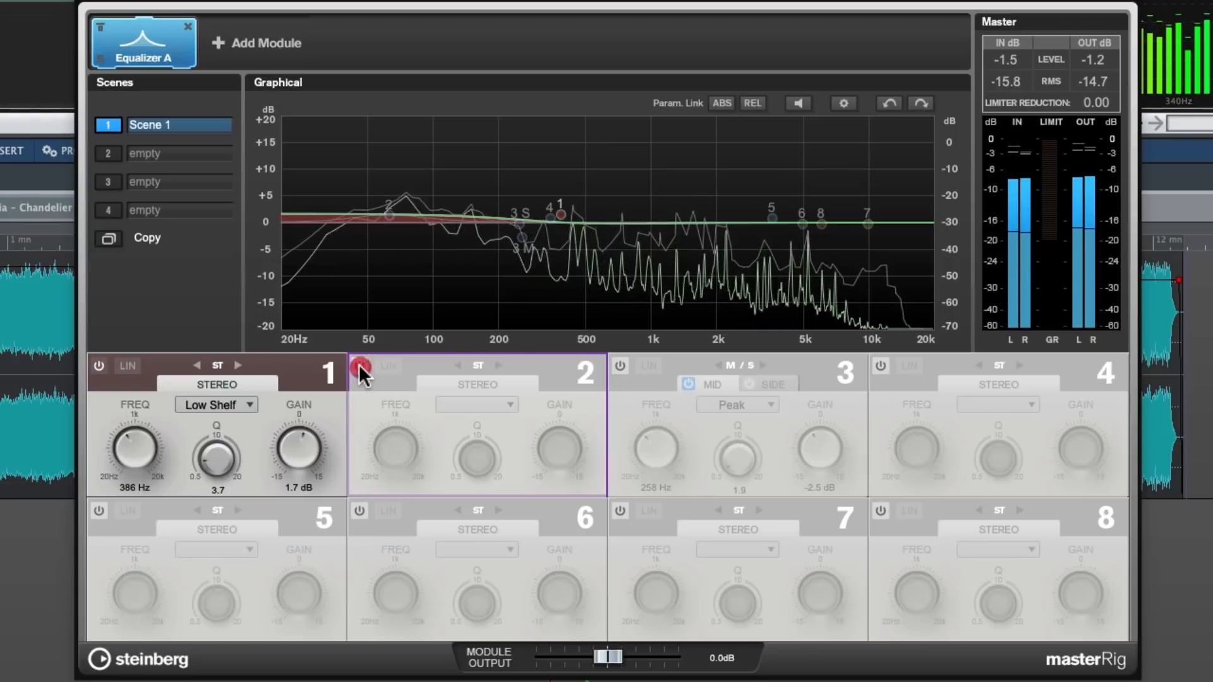
{"action": "left_click", "coordinate": [359, 366]}
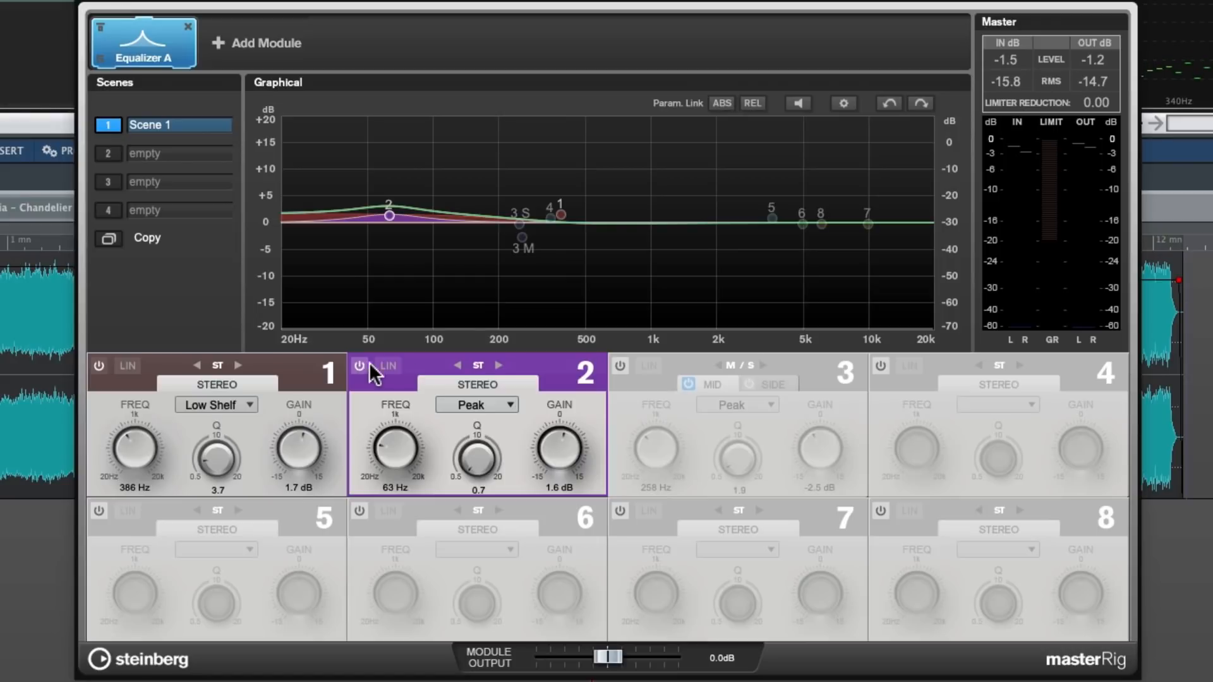
Activate the 258 Hz mid-channel peak band 3 and compare the clip with and without it during playback, leaving the band on
{"action": "left_click", "coordinate": [620, 365]}
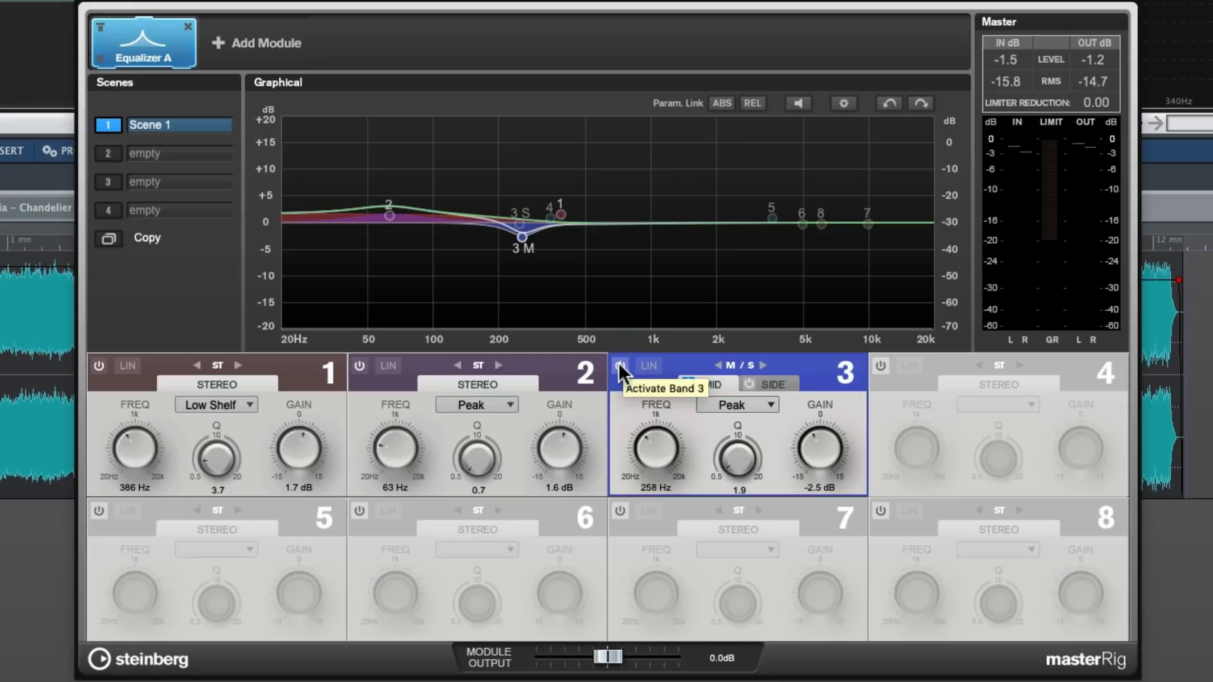
{"action": "key", "text": "space"}
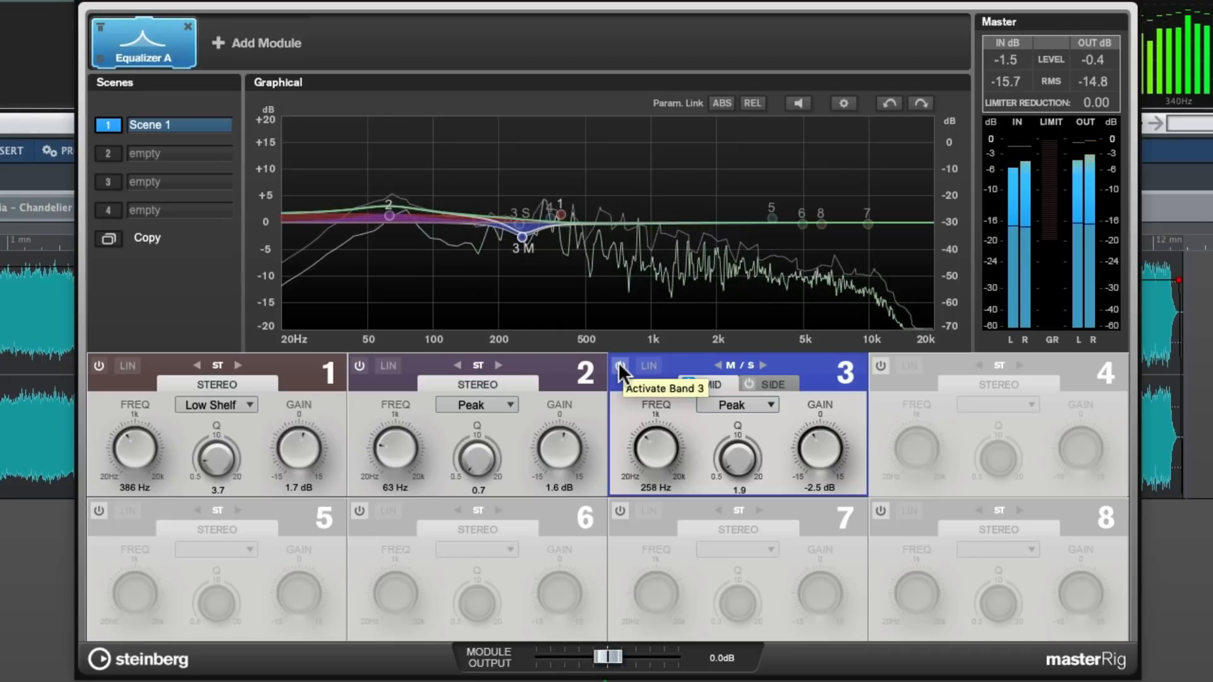
{"action": "left_click", "coordinate": [620, 366]}
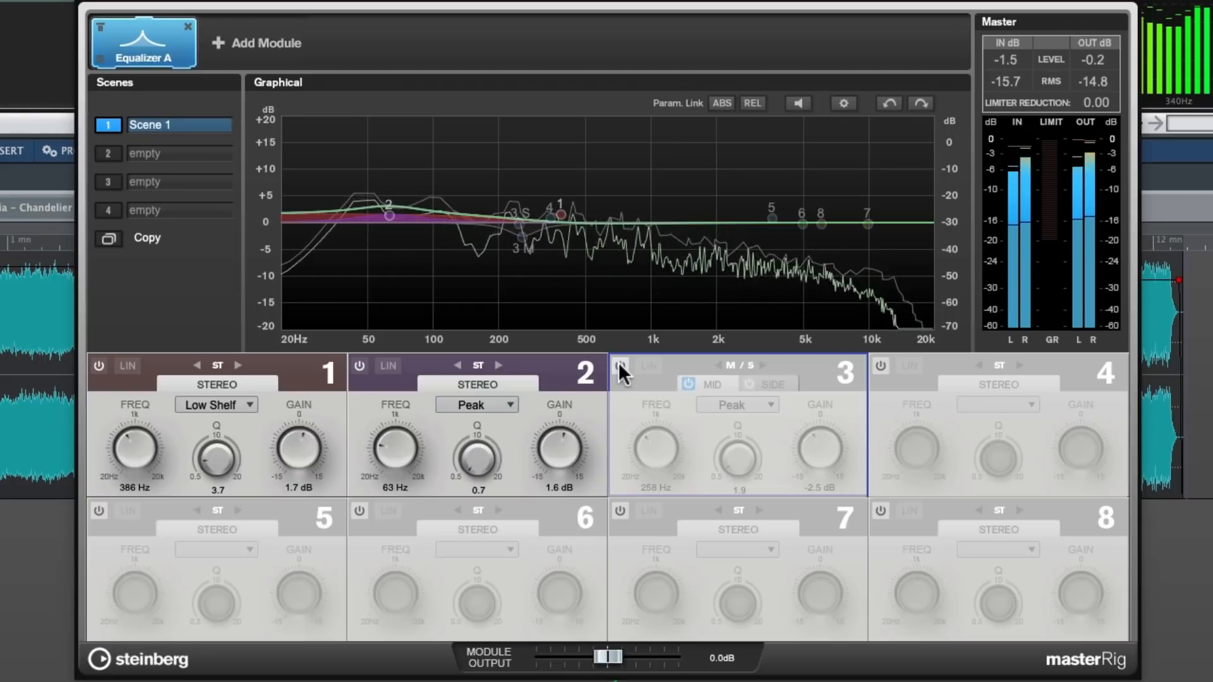
{"action": "left_click", "coordinate": [619, 367]}
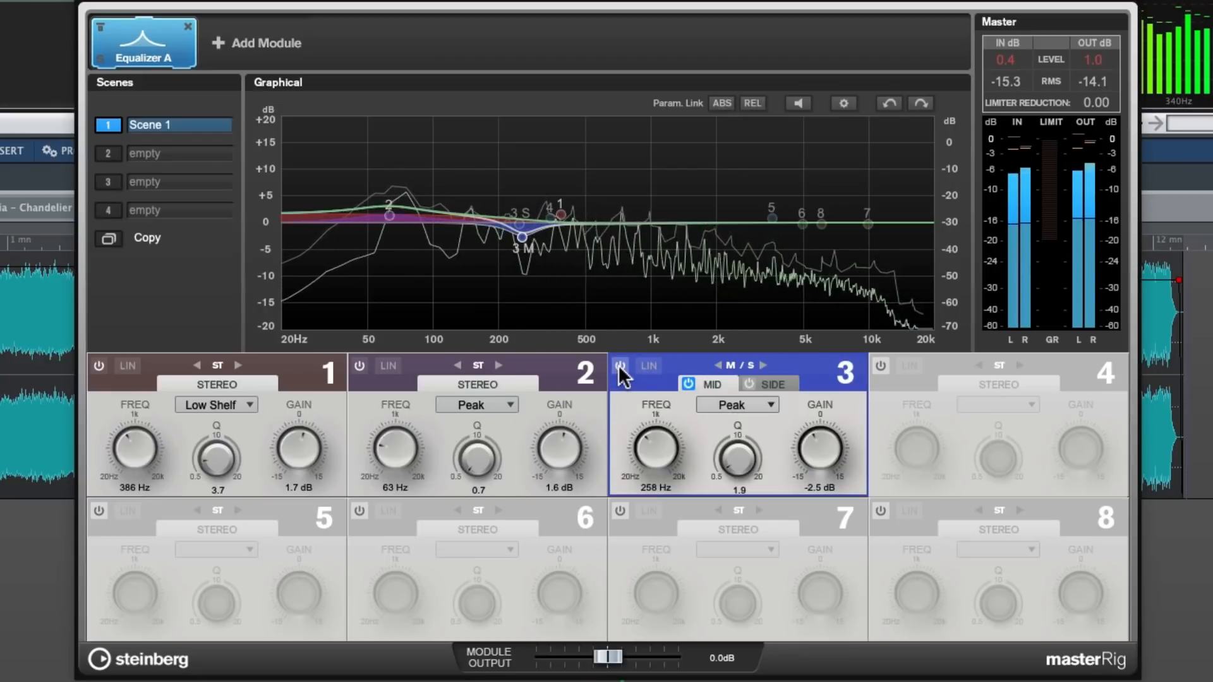
{"action": "left_click", "coordinate": [620, 365]}
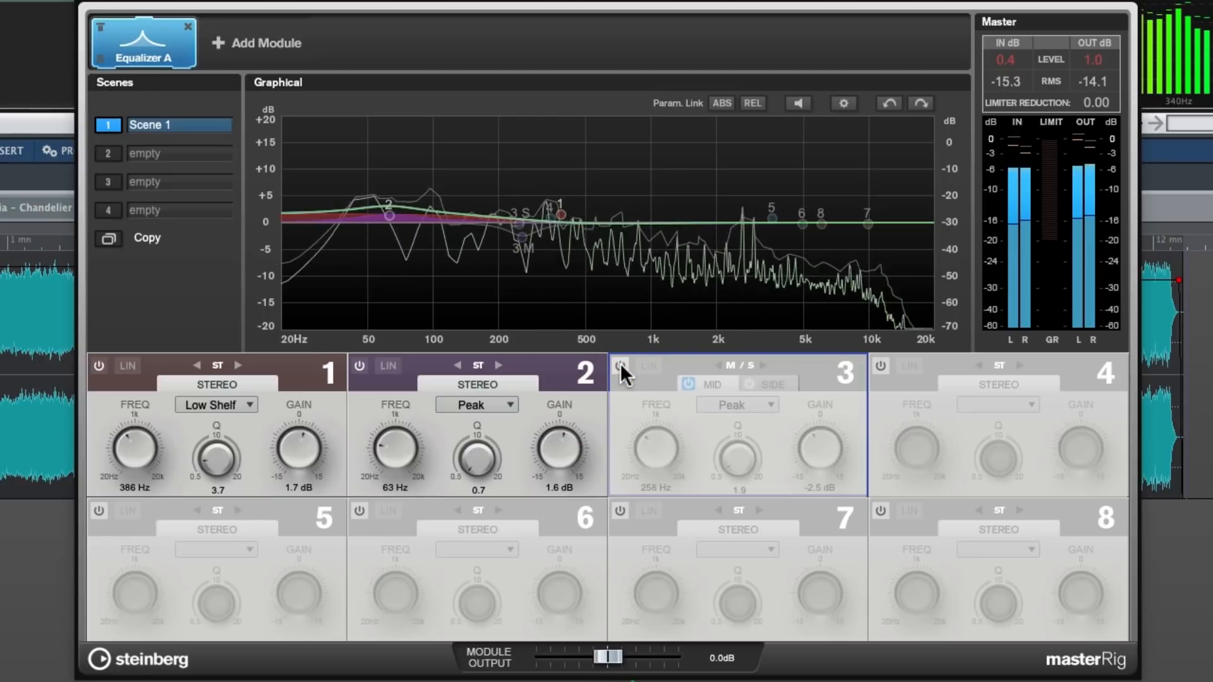
{"action": "left_click", "coordinate": [620, 365]}
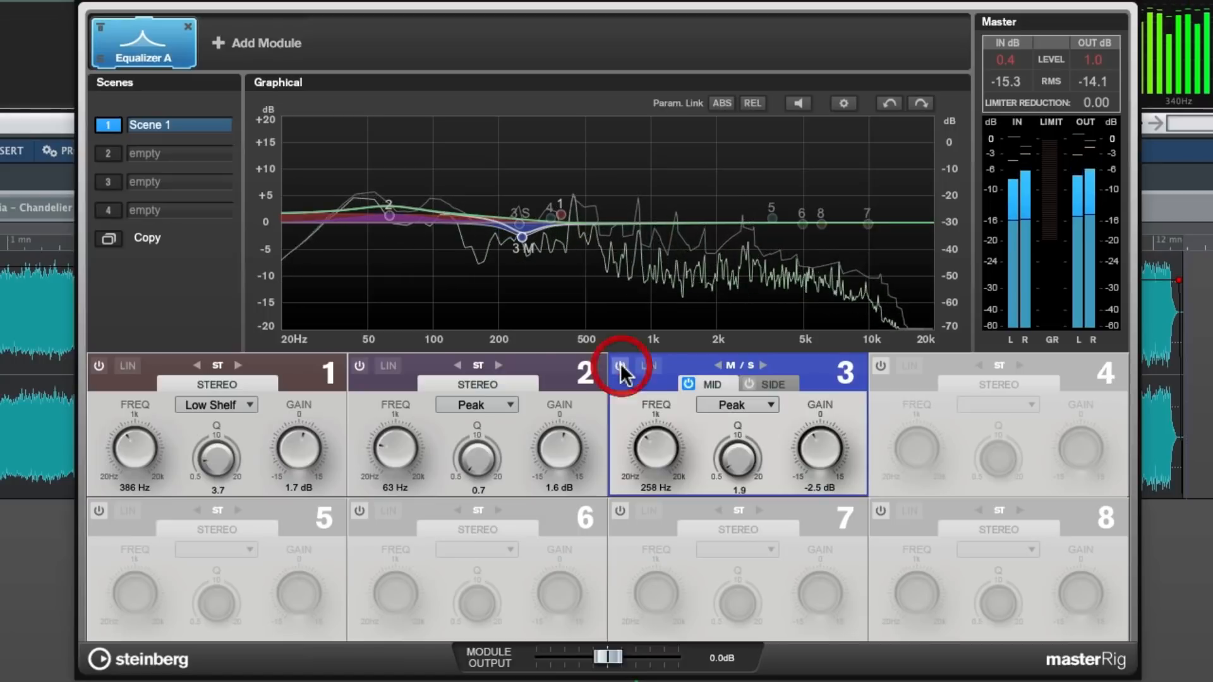
Stop and reposition playback, activate the 345 Hz peak band 4 and compare the clip with and without it, leaving the band on
{"action": "left_click_drag", "start_coordinate": [379, 0], "coordinate": [427, 0]}
{"action": "key", "text": "space"}
{"action": "left_click", "coordinate": [499, 247]}
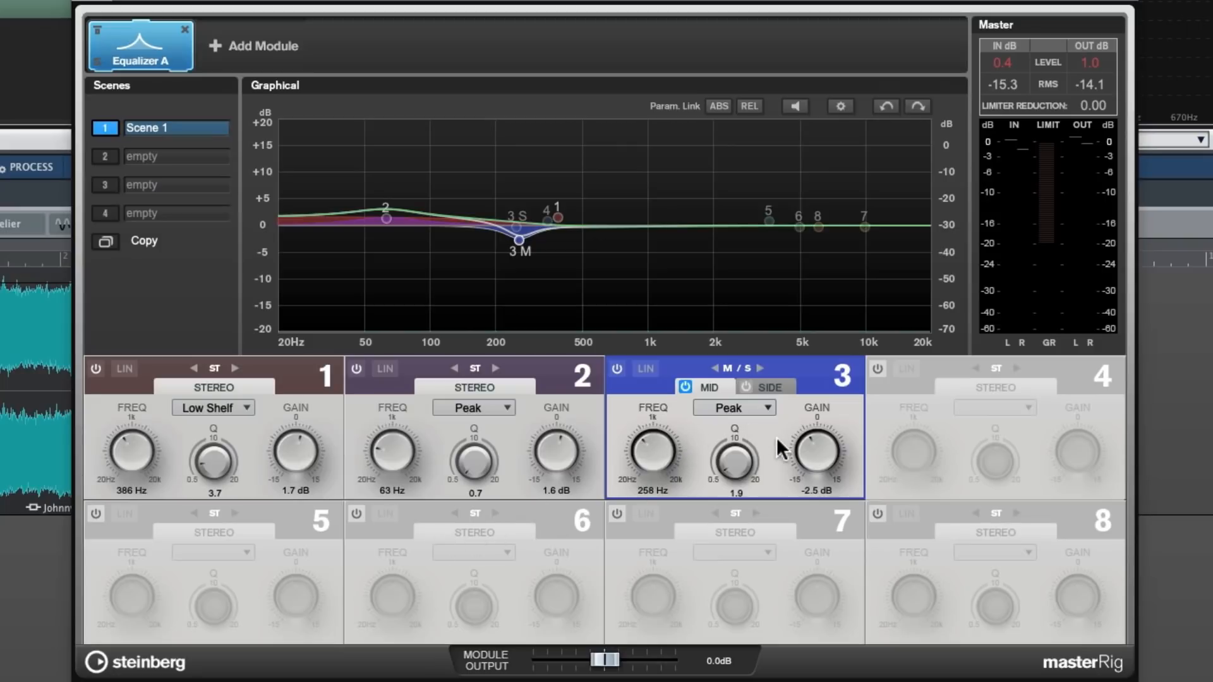
{"action": "left_click", "coordinate": [876, 369]}
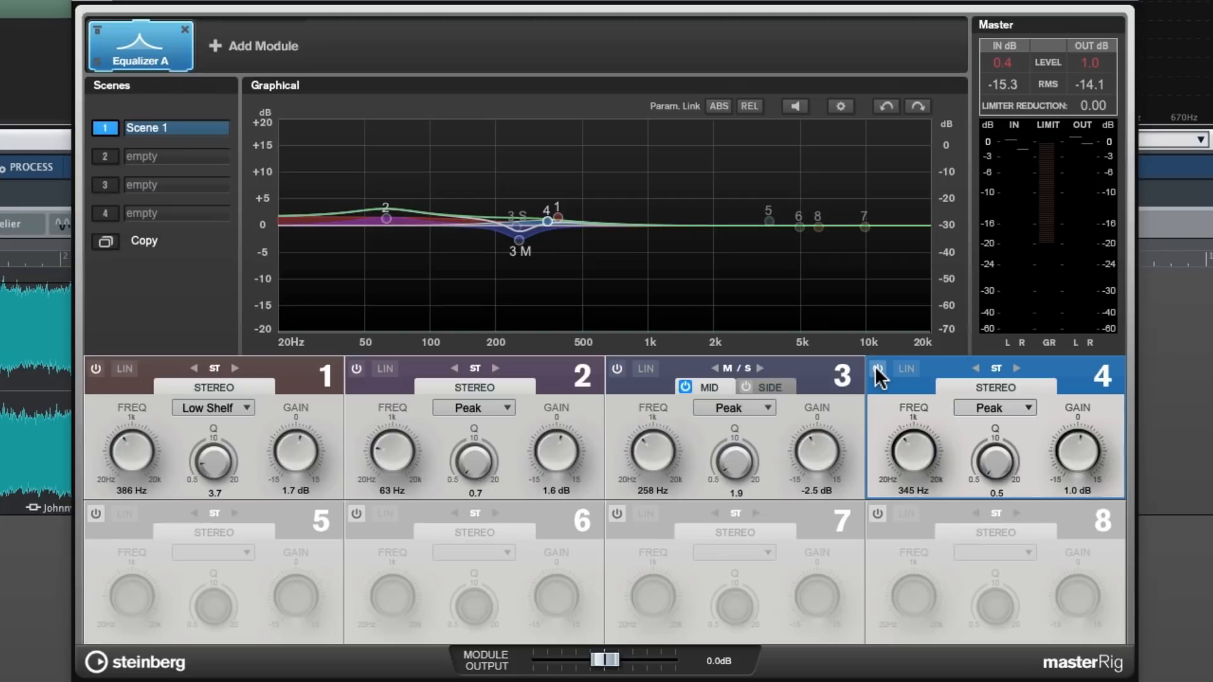
{"action": "key", "text": "space"}
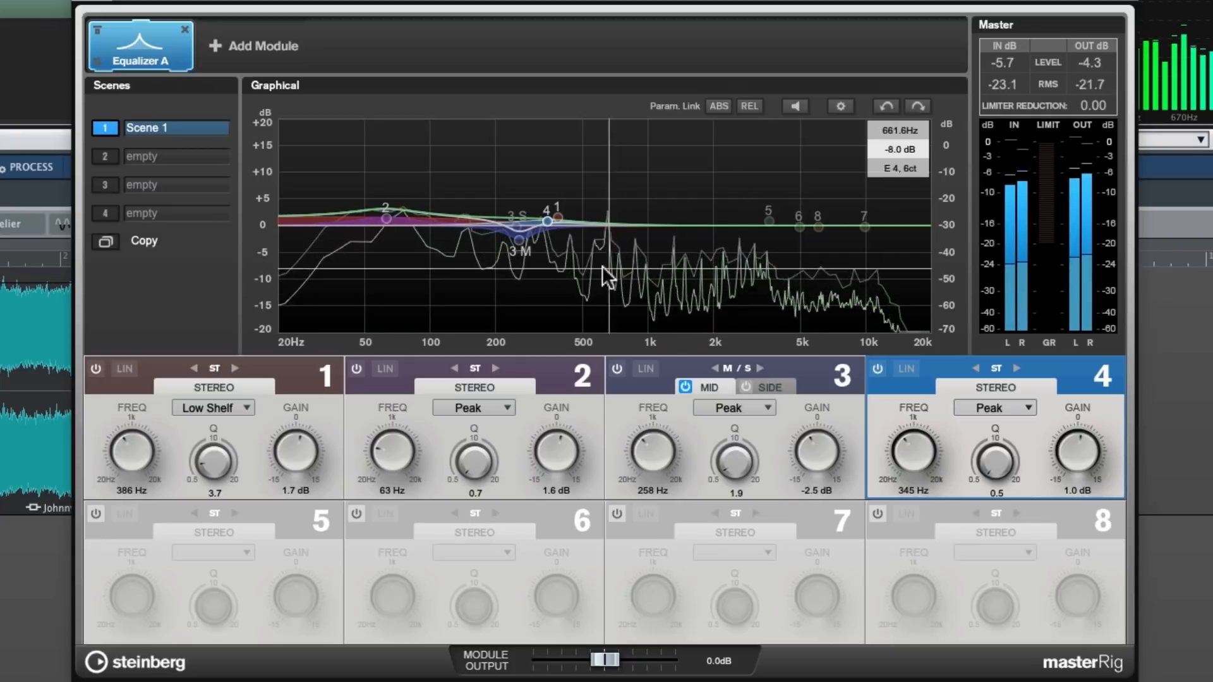
{"action": "left_click", "coordinate": [877, 368]}
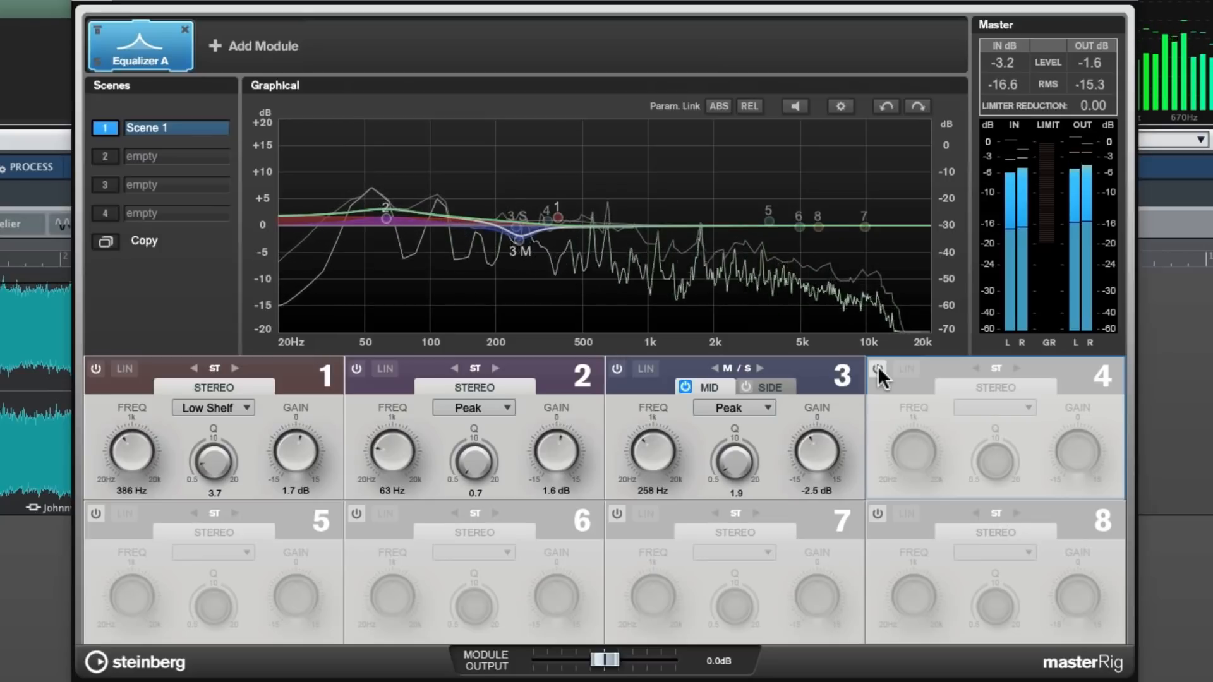
{"action": "left_click", "coordinate": [878, 368]}
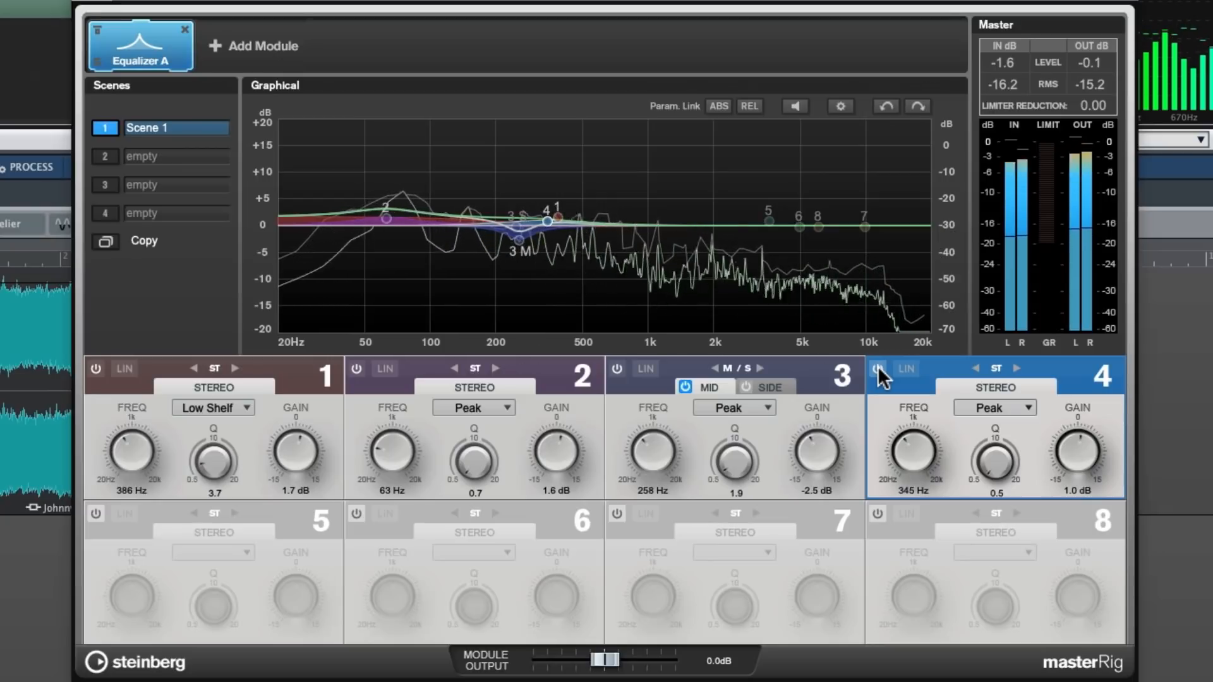
{"action": "left_click", "coordinate": [878, 369]}
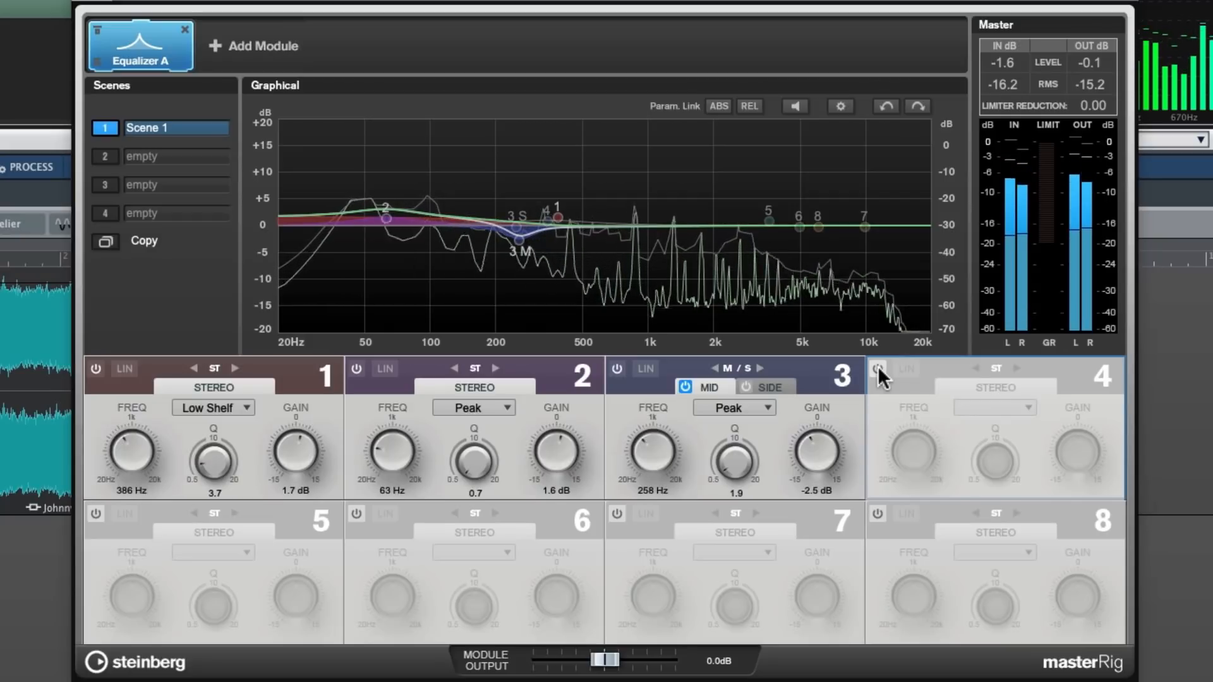
{"action": "left_click", "coordinate": [878, 367]}
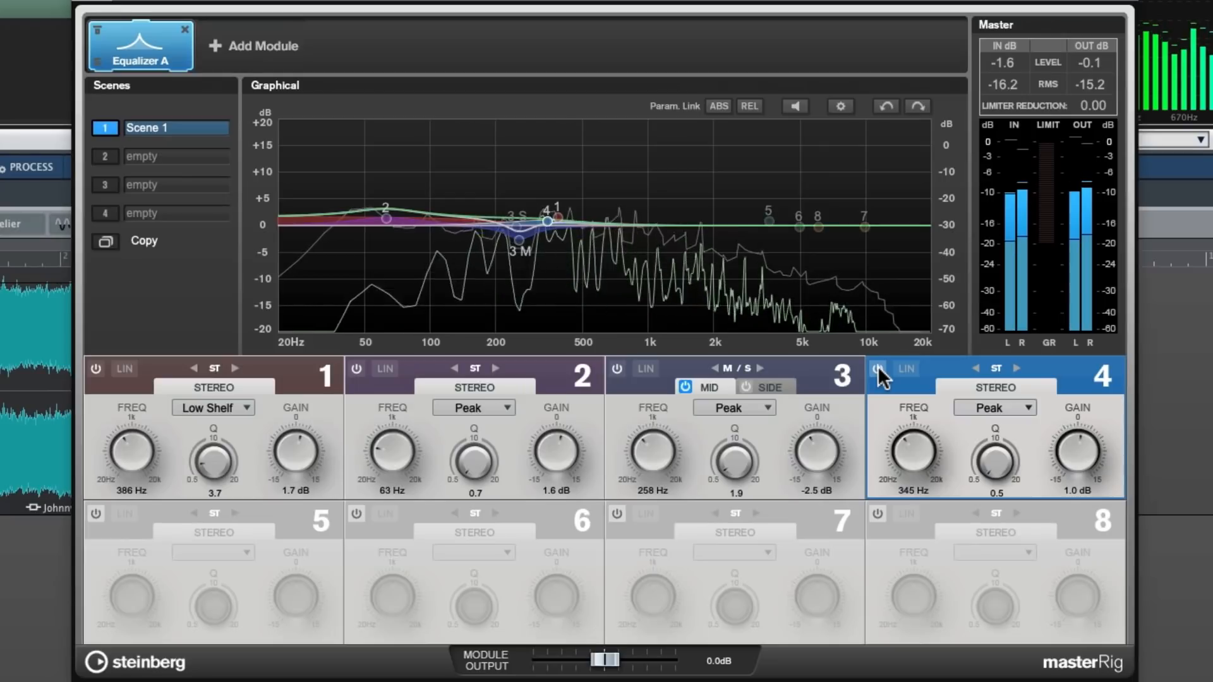
{"action": "left_click", "coordinate": [877, 368]}
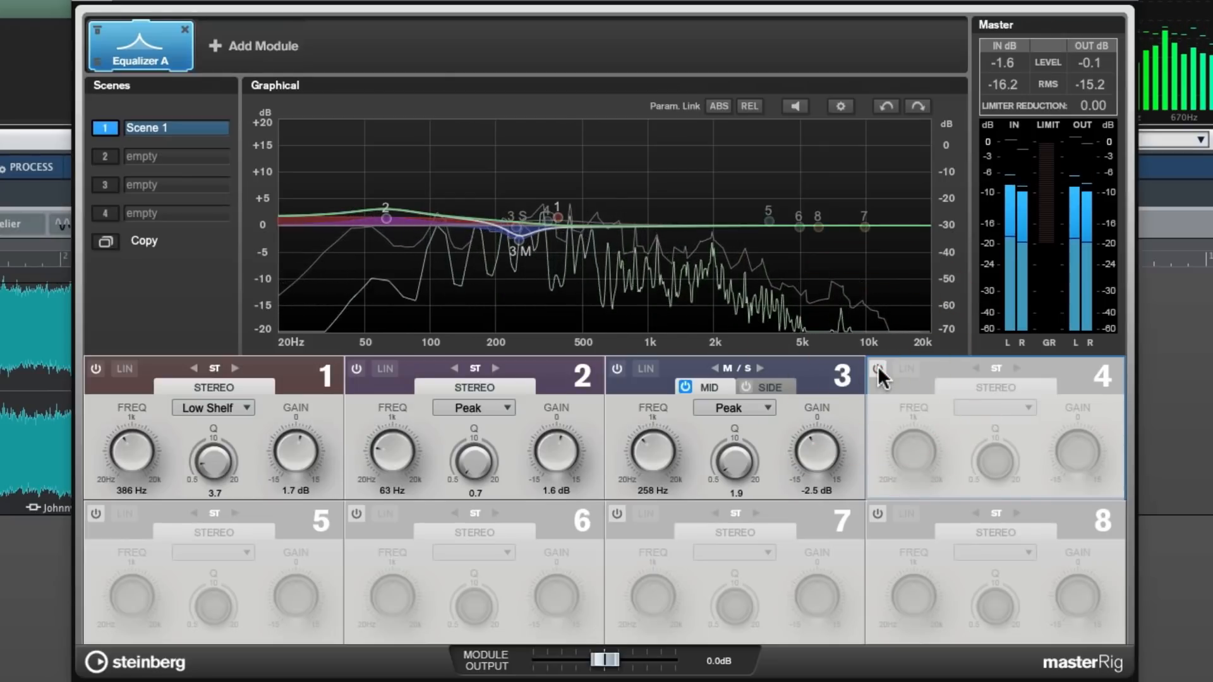
{"action": "left_click", "coordinate": [878, 367]}
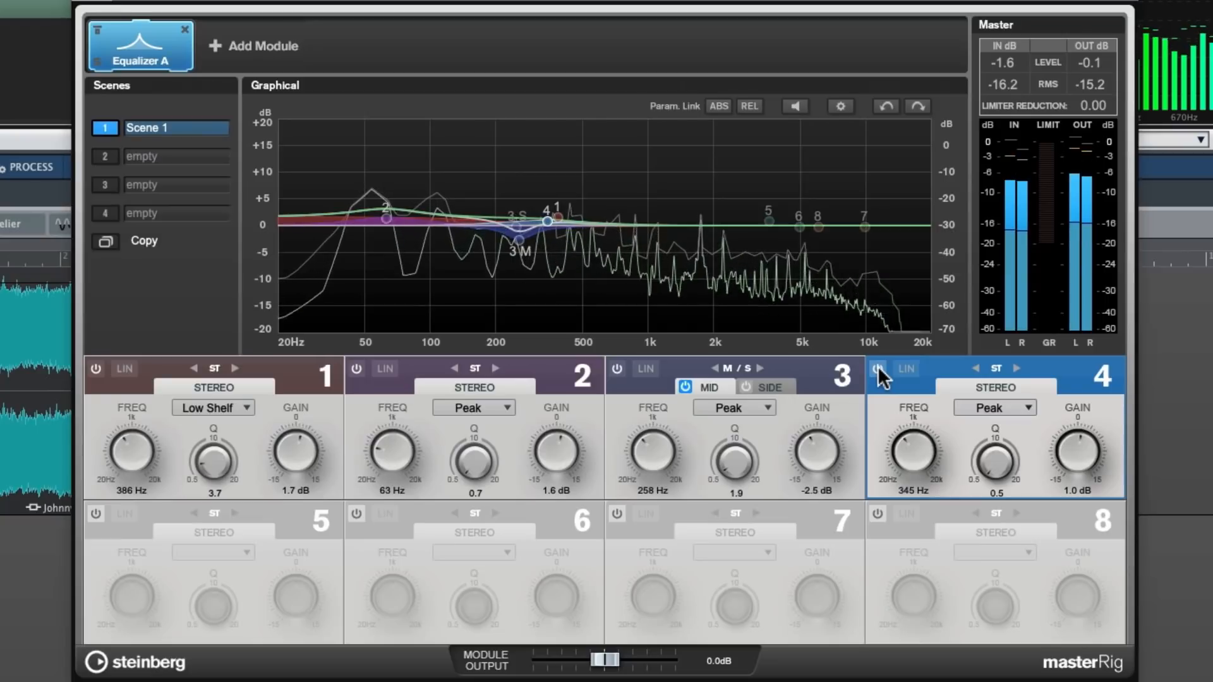
{"action": "left_click", "coordinate": [877, 368]}
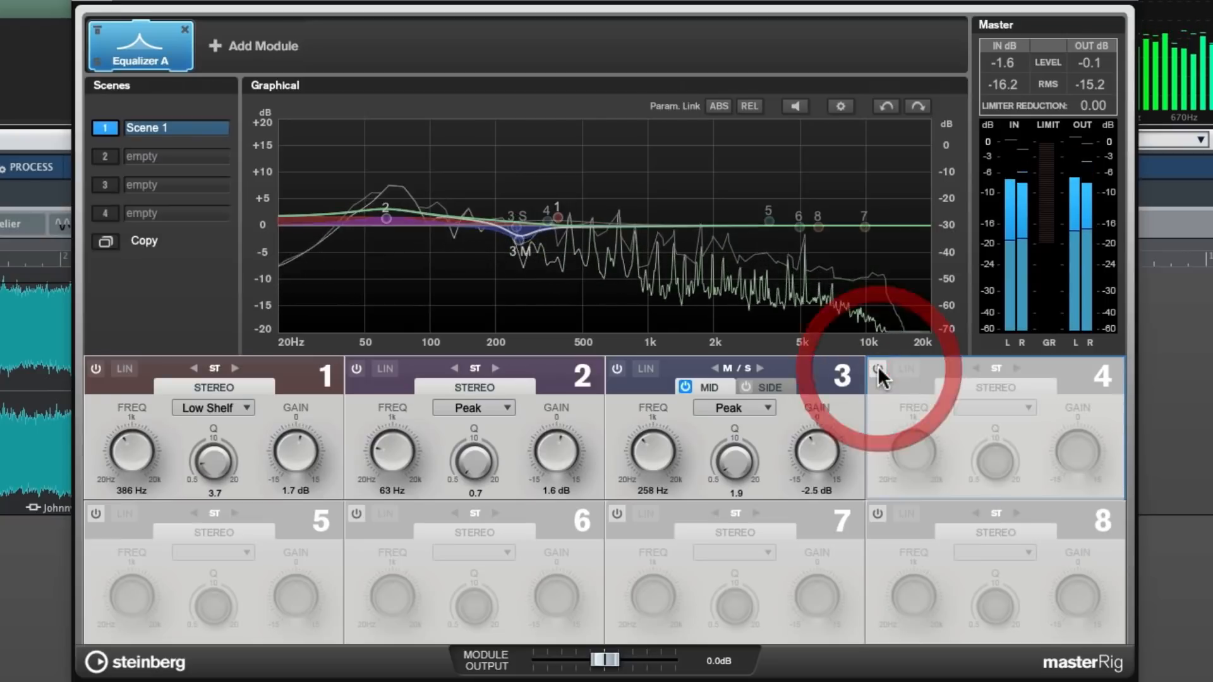
{"action": "left_click", "coordinate": [878, 368]}
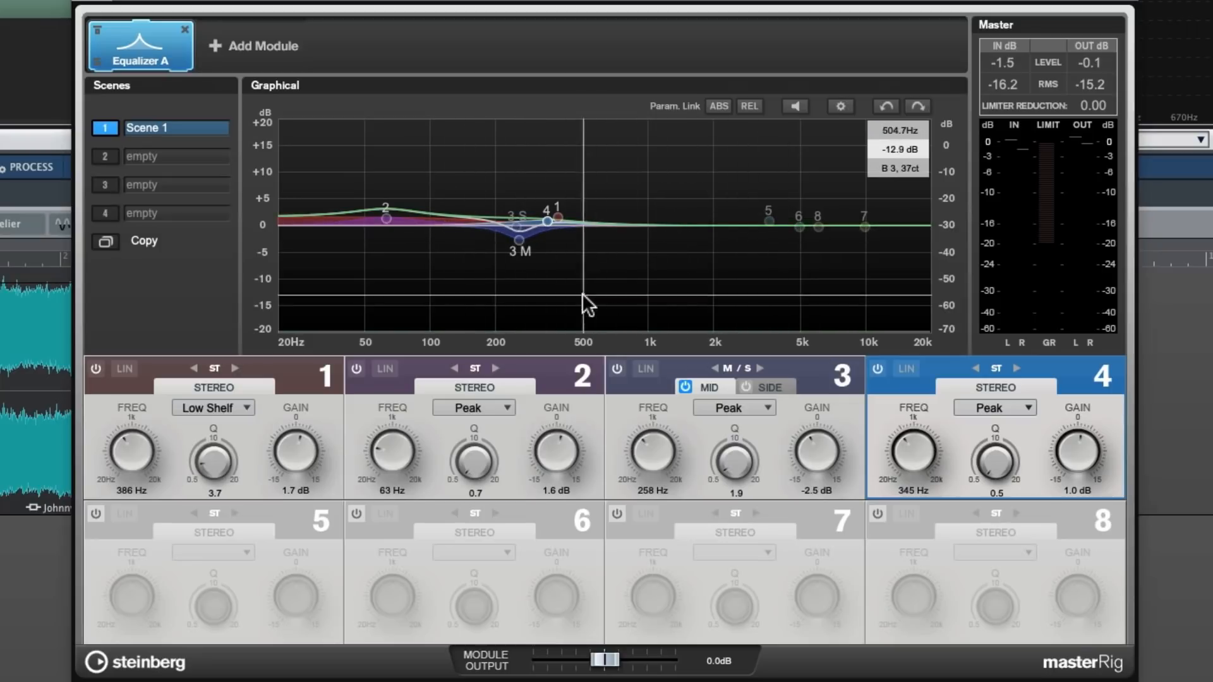
Activate the 3.64 kHz peak band 5, and switch the mid-channel band 3 off and back on
{"action": "left_click", "coordinate": [95, 513]}
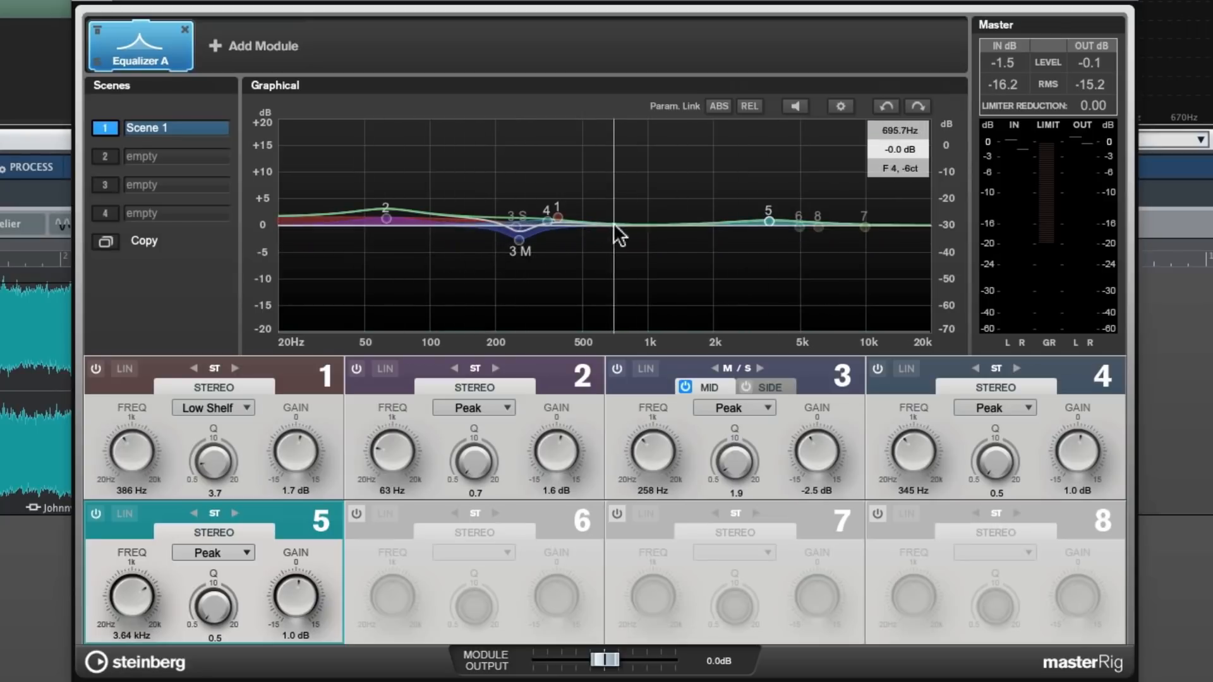
{"action": "left_click", "coordinate": [520, 240]}
{"action": "left_click", "coordinate": [616, 370]}
{"action": "left_click", "coordinate": [615, 369]}
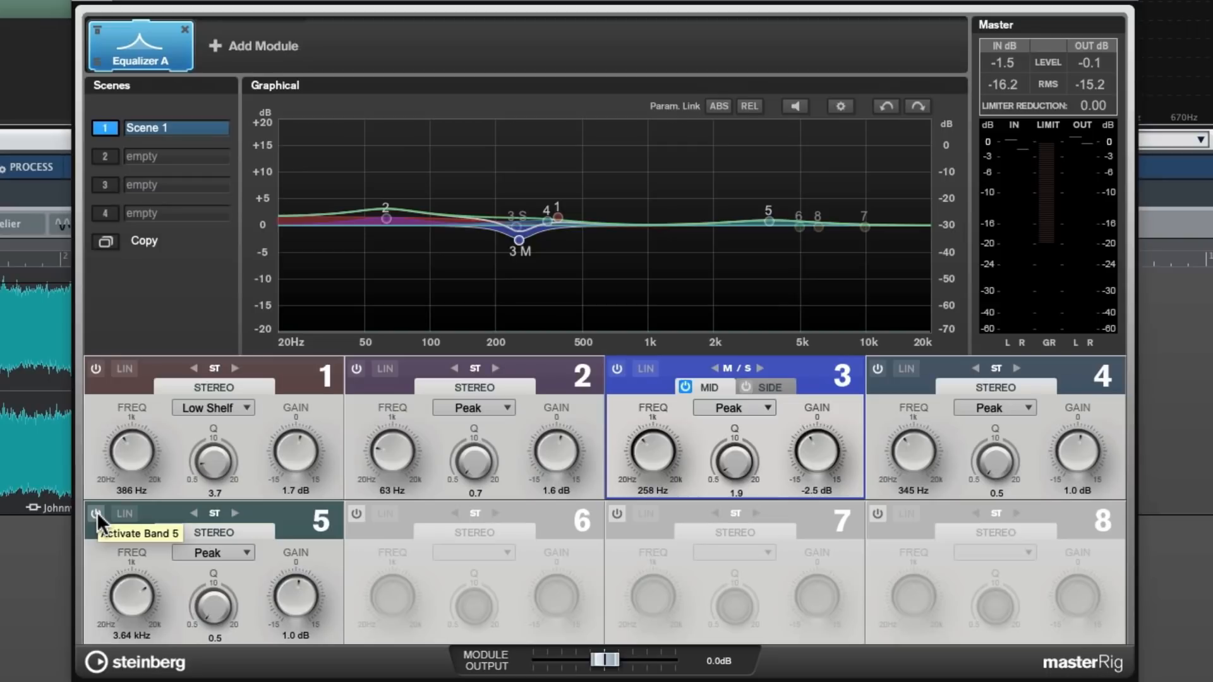
Play the clip and compare it with and without band 5, leaving the band on
{"action": "key", "text": "space"}
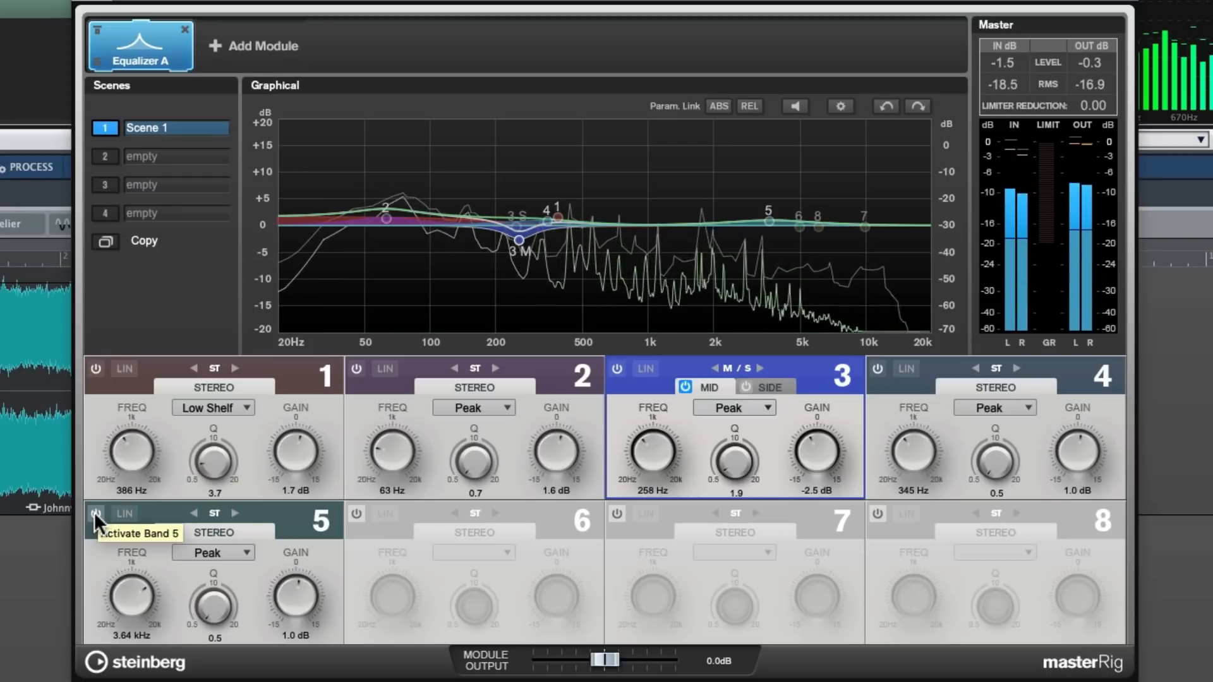
{"action": "left_click", "coordinate": [96, 514]}
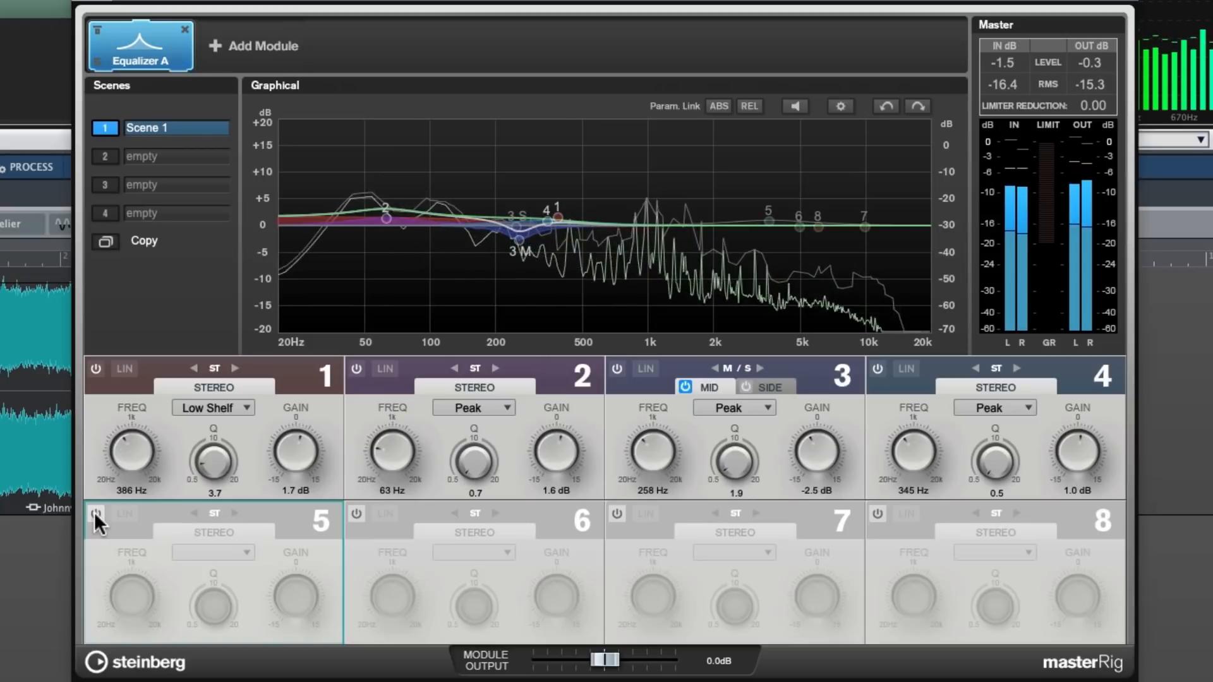
{"action": "left_click", "coordinate": [95, 513]}
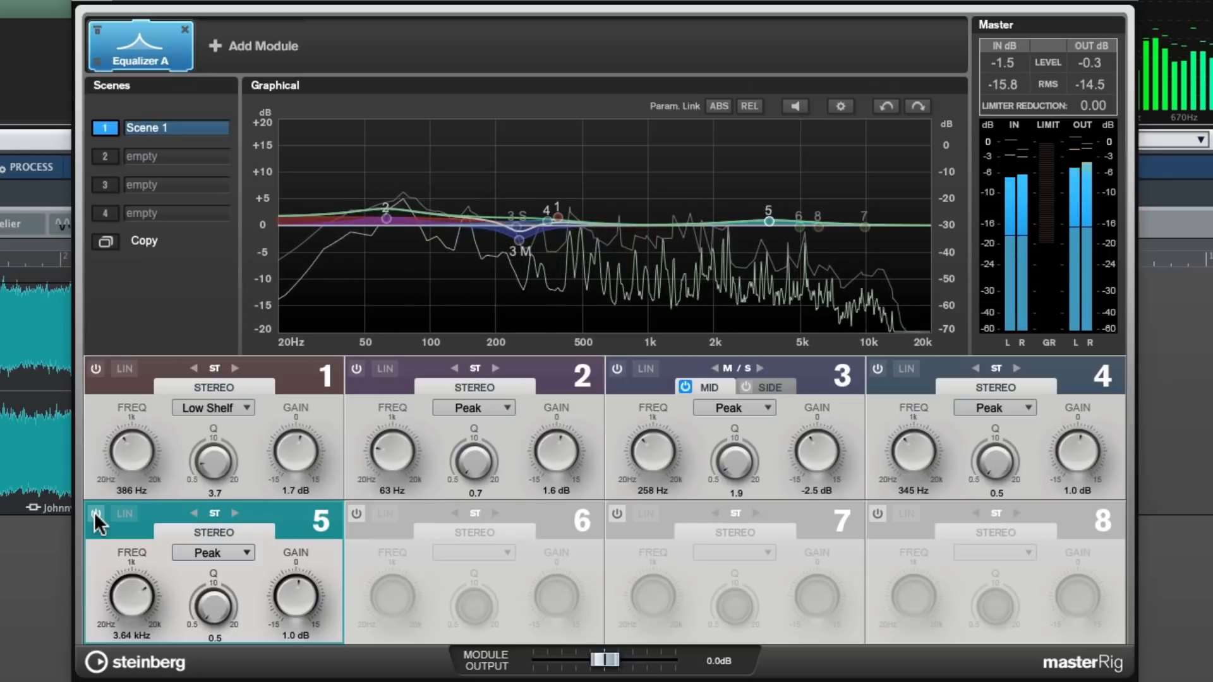
{"action": "left_click", "coordinate": [95, 512]}
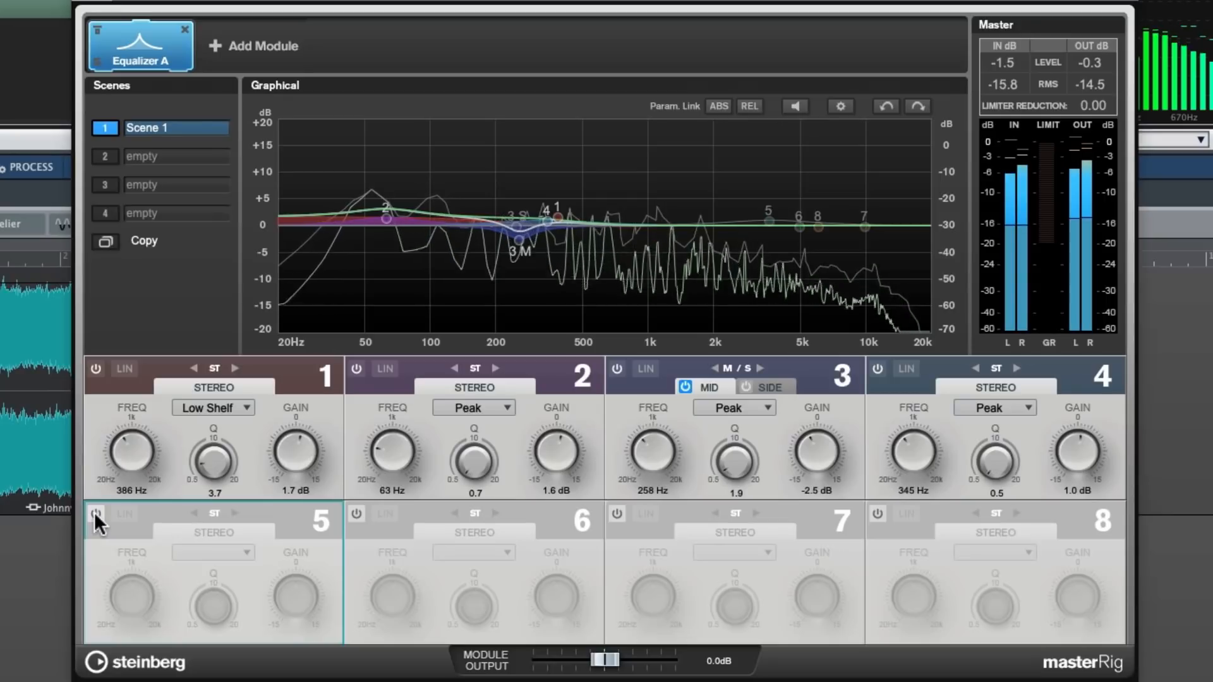
{"action": "left_click", "coordinate": [96, 513]}
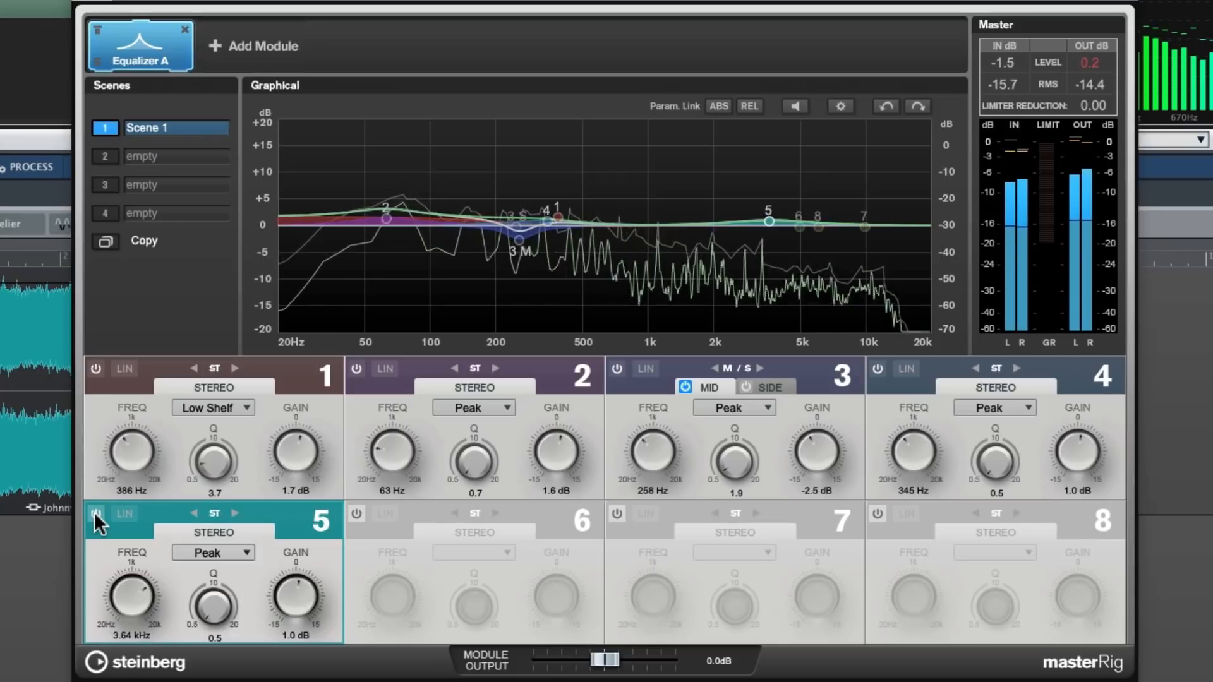
{"action": "left_click", "coordinate": [95, 512]}
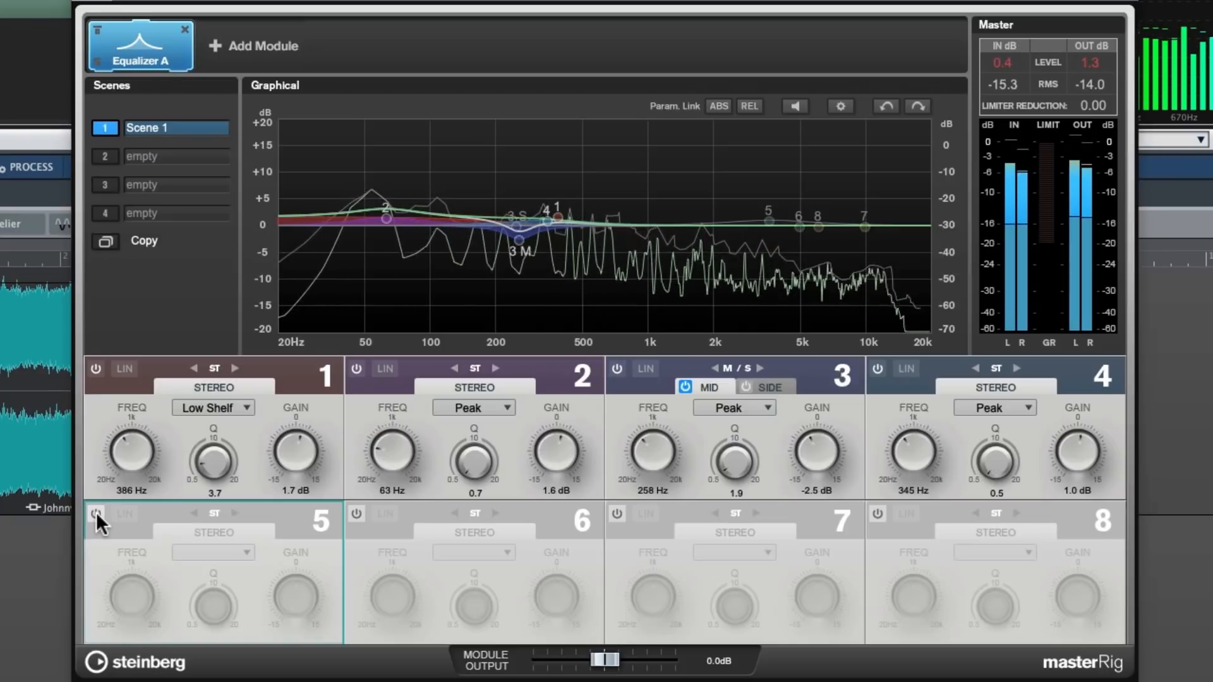
{"action": "left_click", "coordinate": [96, 512]}
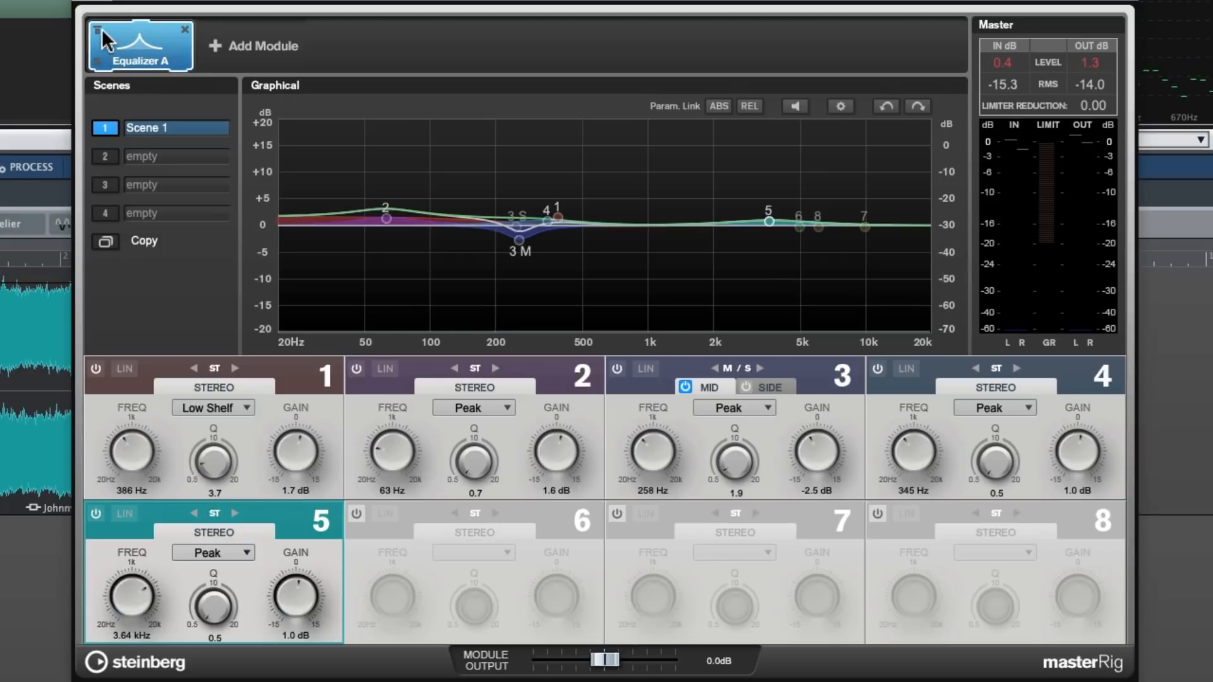
Reposition and restart playback, and compare the clip with the whole Equalizer A module active and bypassed, leaving it active
{"action": "left_click_drag", "start_coordinate": [271, 0], "coordinate": [833, 21]}
{"action": "left_click", "coordinate": [443, 255]}
{"action": "key", "text": "space"}
{"action": "left_click_drag", "start_coordinate": [908, 24], "coordinate": [311, 0]}
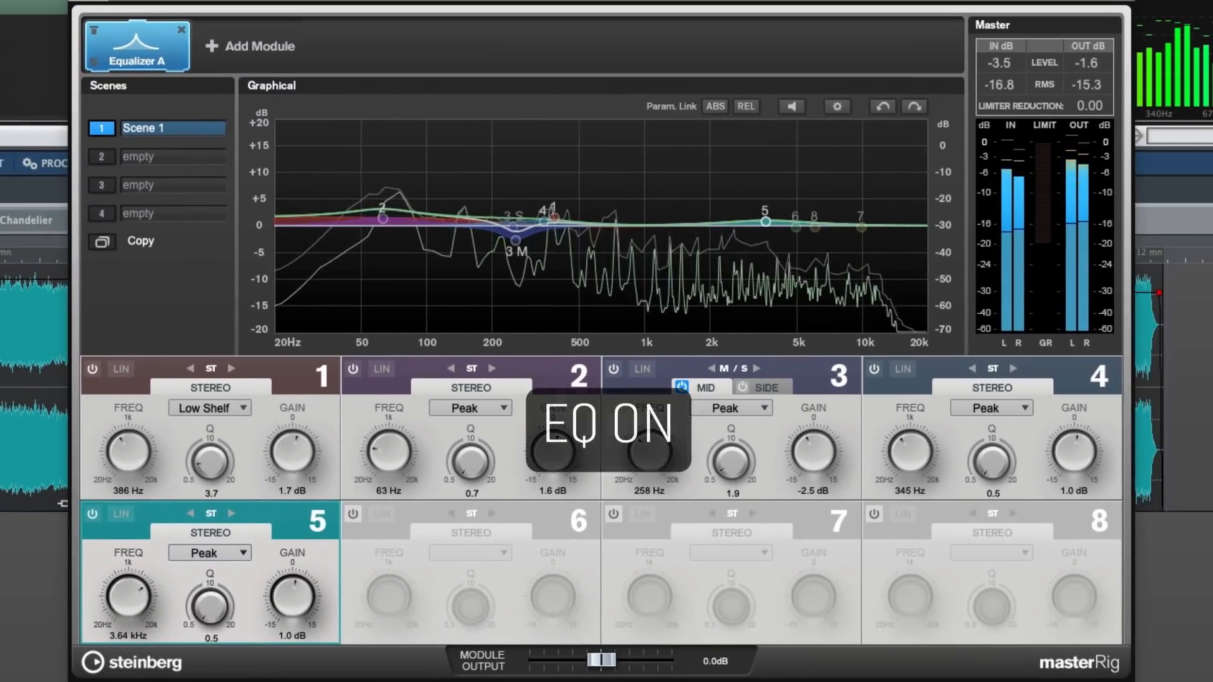
{"action": "left_click", "coordinate": [94, 31]}
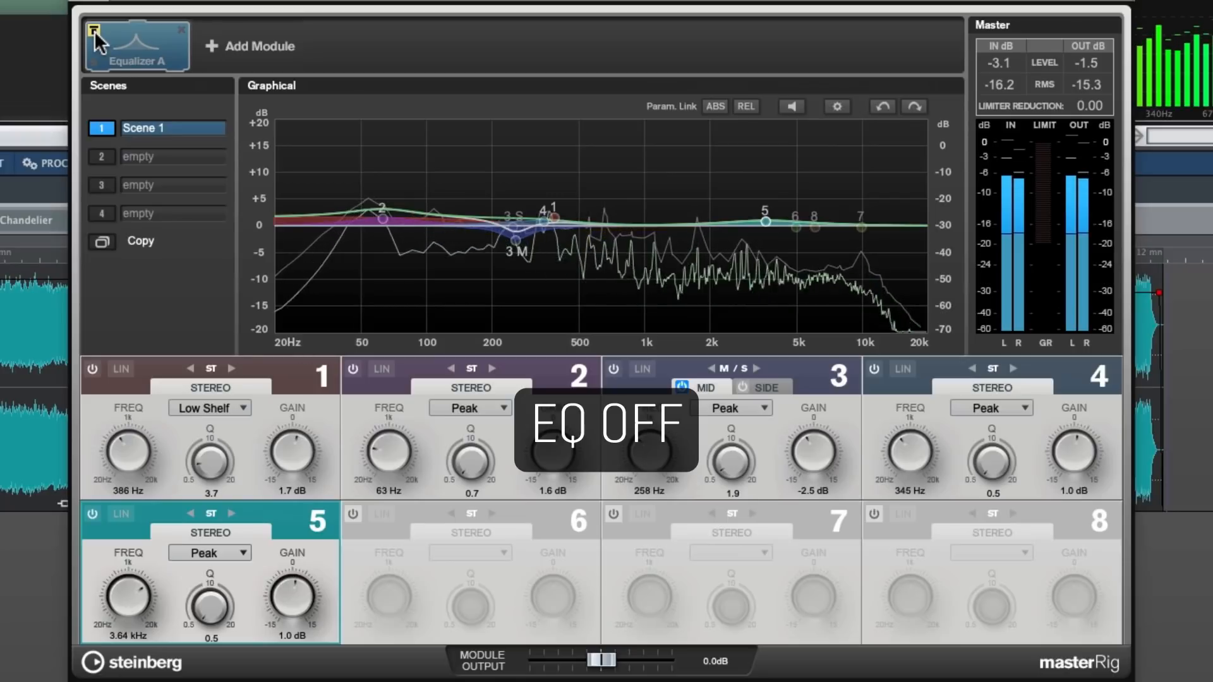
{"action": "left_click", "coordinate": [94, 31]}
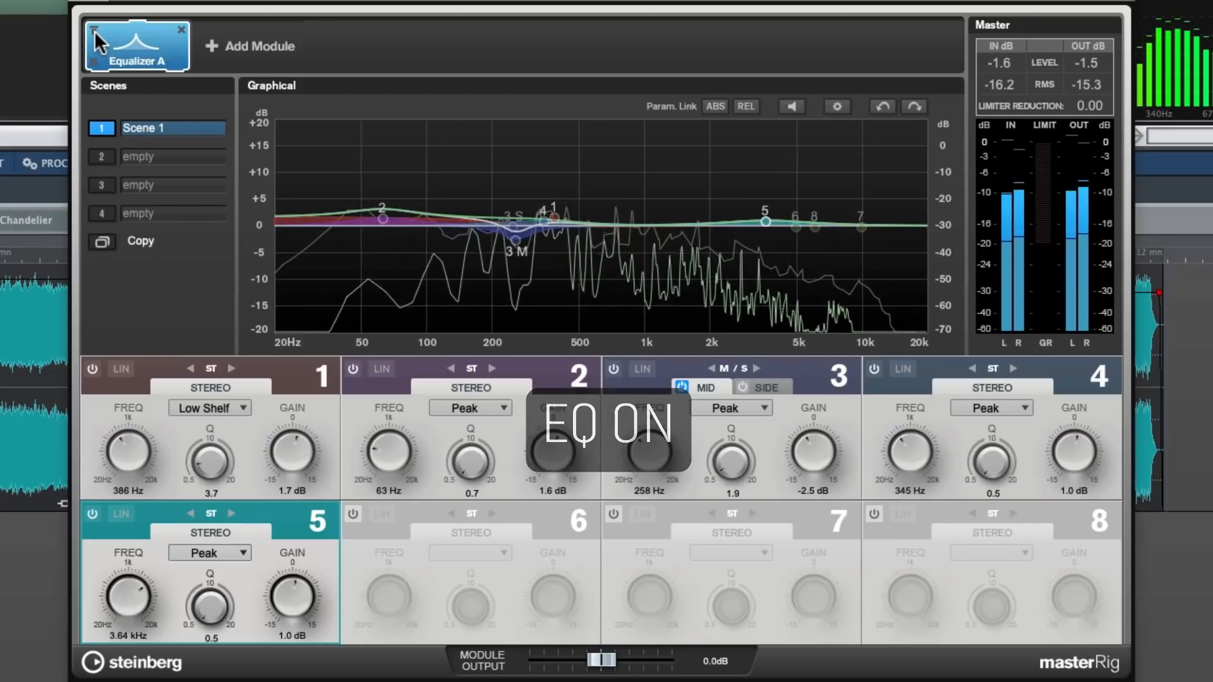
{"action": "left_click", "coordinate": [94, 30]}
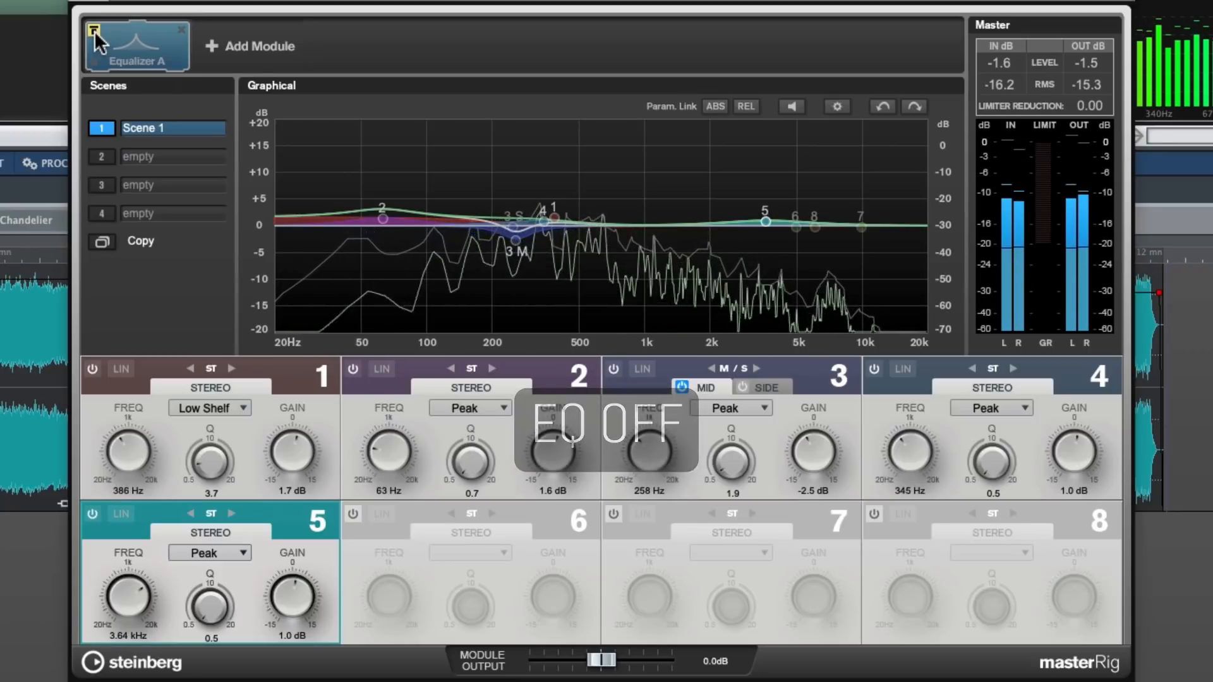
{"action": "left_click", "coordinate": [94, 30]}
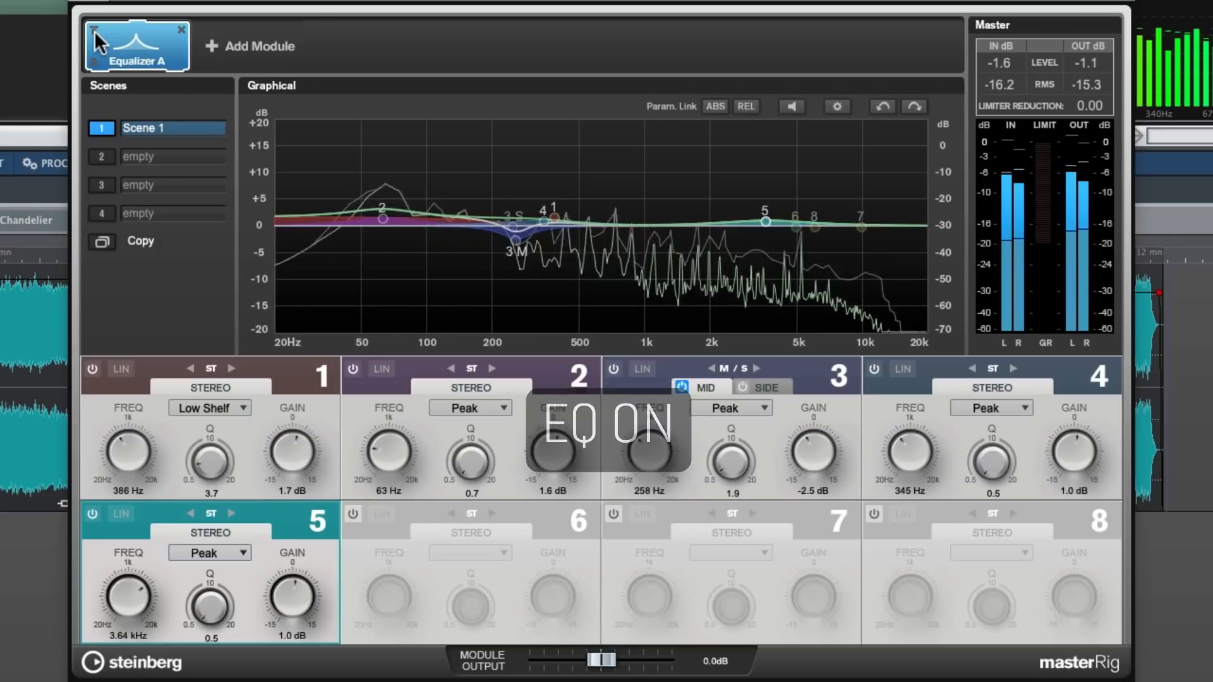
{"action": "left_click", "coordinate": [94, 30]}
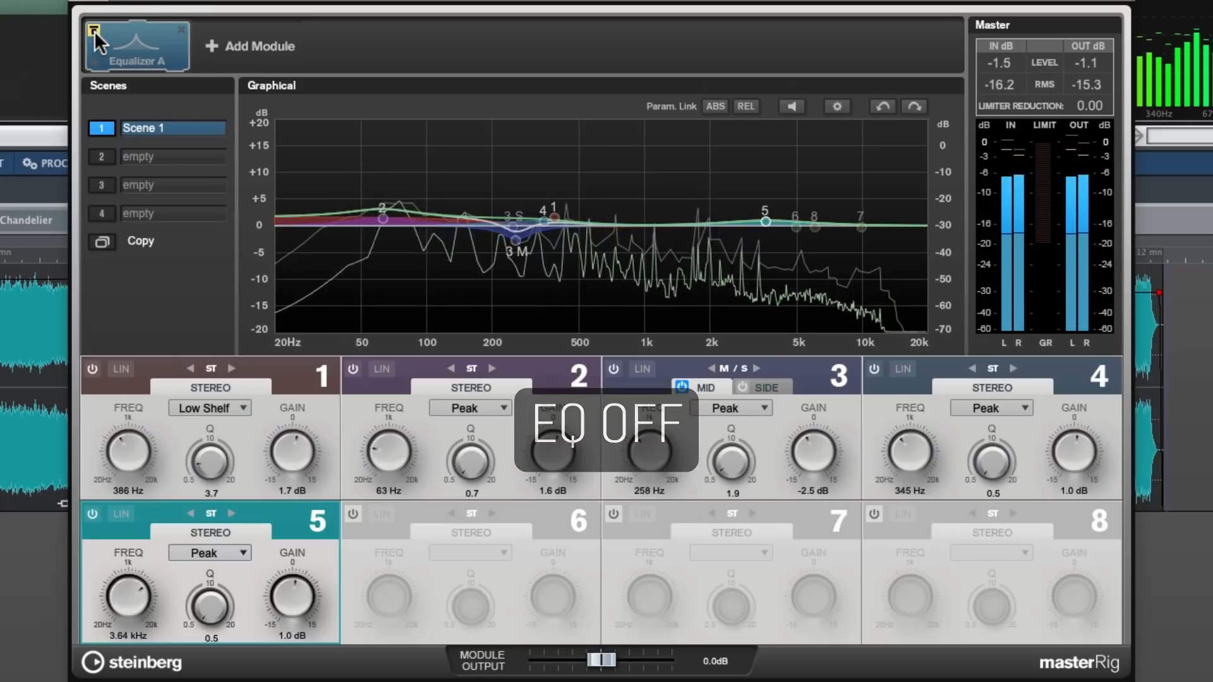
{"action": "left_click", "coordinate": [93, 31]}
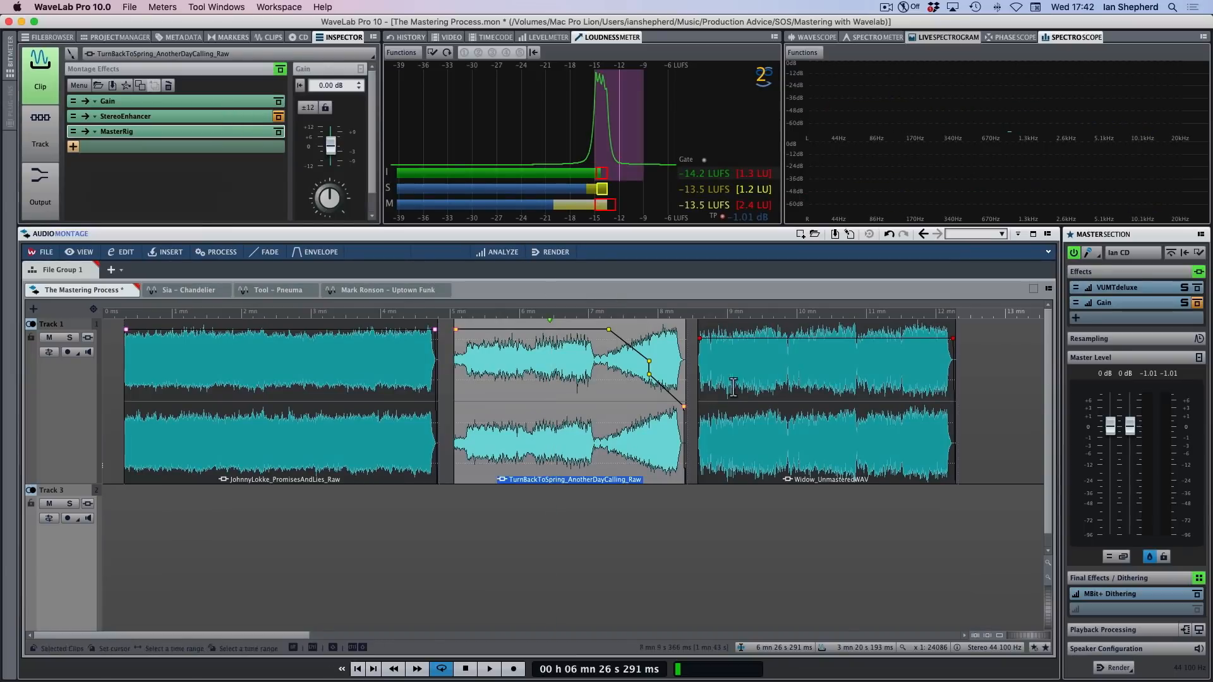
Select the Widow_UnmasteredWAV clip and open its Frequency effect
{"action": "left_click", "coordinate": [756, 445]}
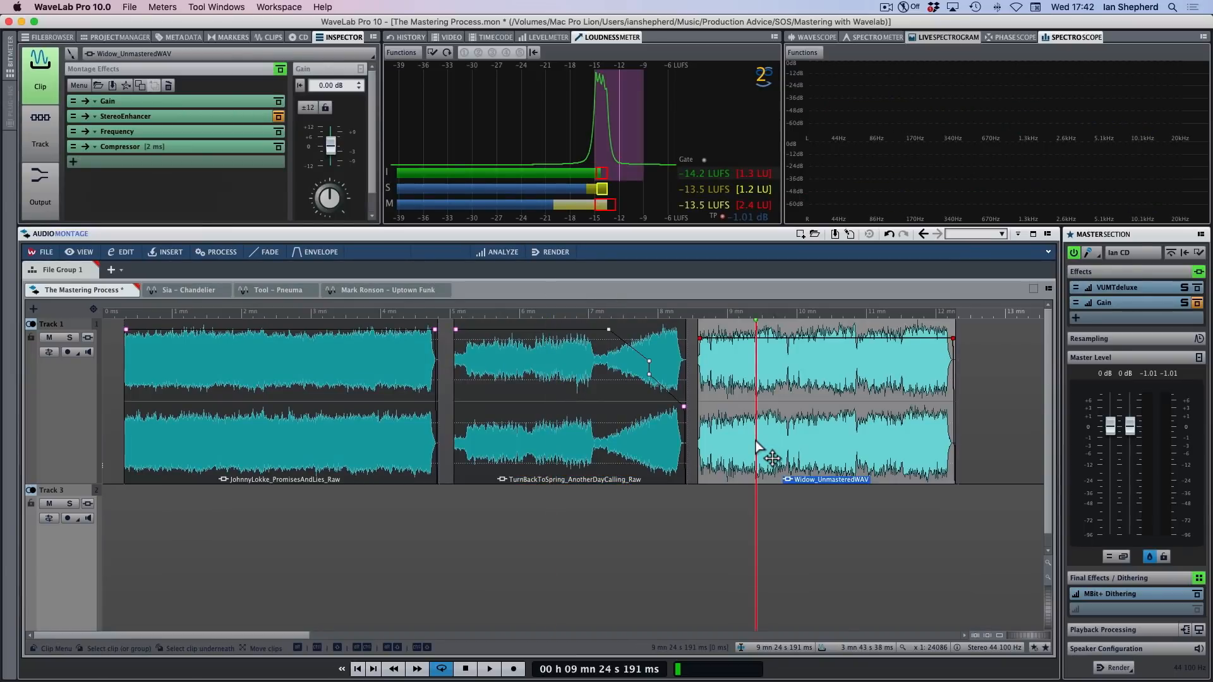
{"action": "left_click", "coordinate": [157, 132]}
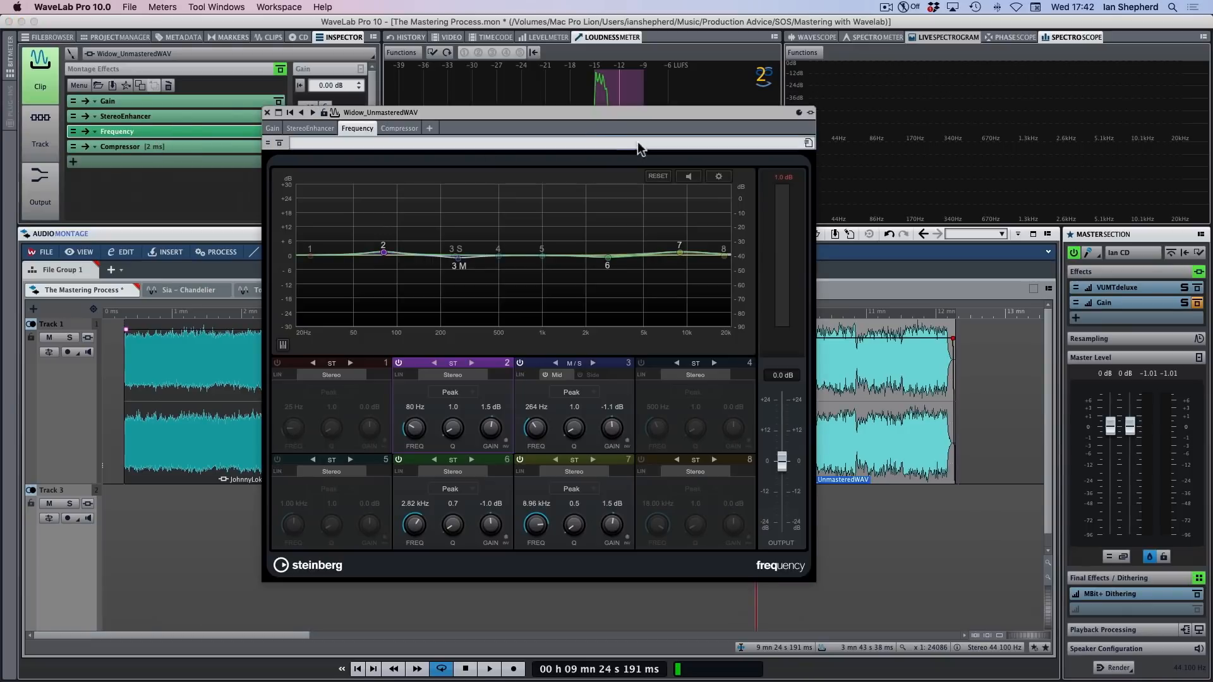
Move the effect window and select bands 6, 7 and 3 of Frequency in turn to examine their settings
{"action": "left_click_drag", "start_coordinate": [524, 115], "coordinate": [613, 107]}
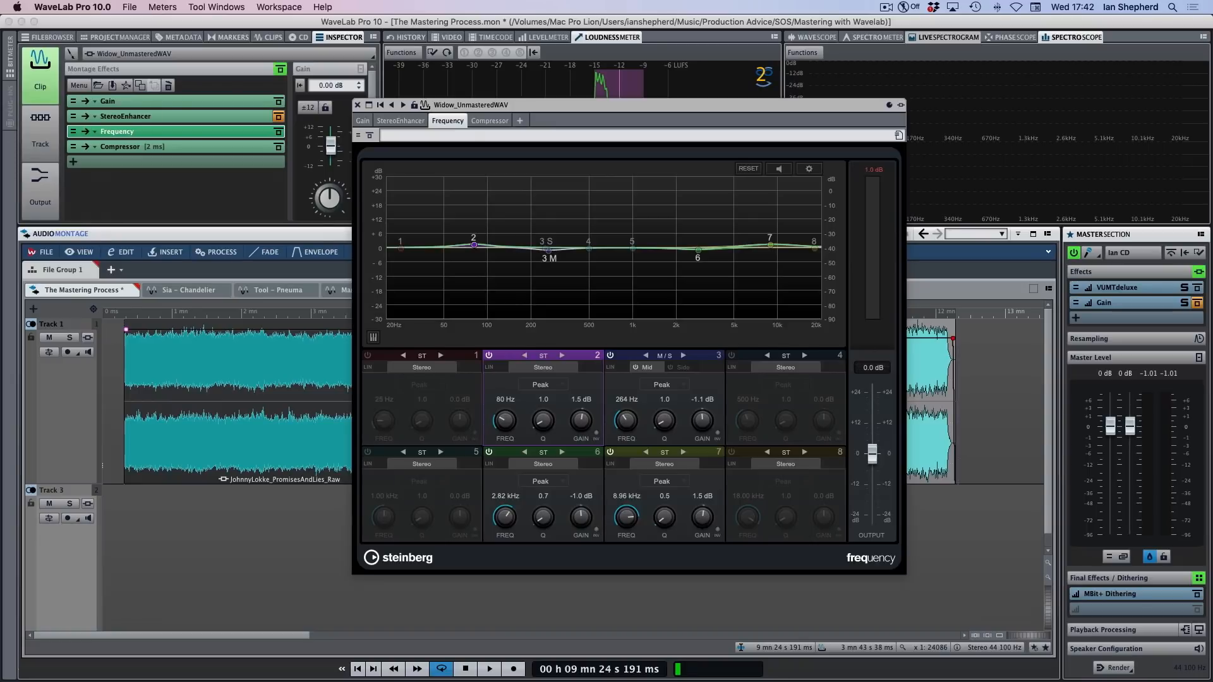
{"action": "left_click_drag", "start_coordinate": [669, 105], "coordinate": [619, 107]}
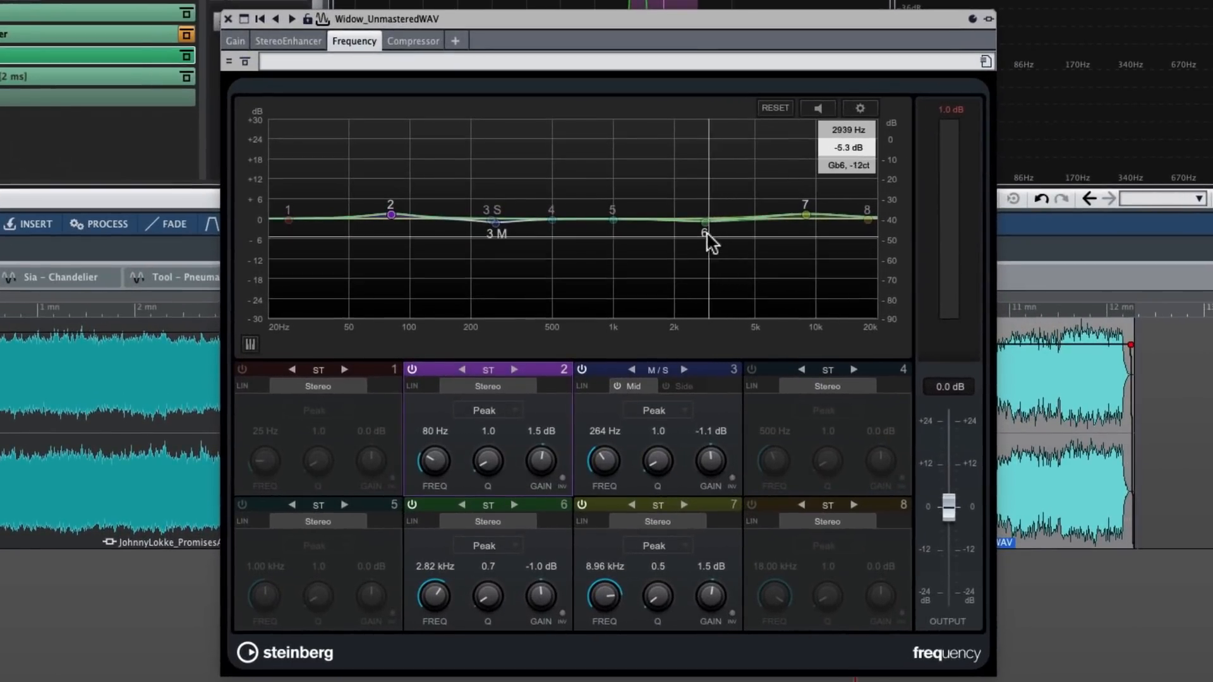
{"action": "left_click", "coordinate": [704, 221]}
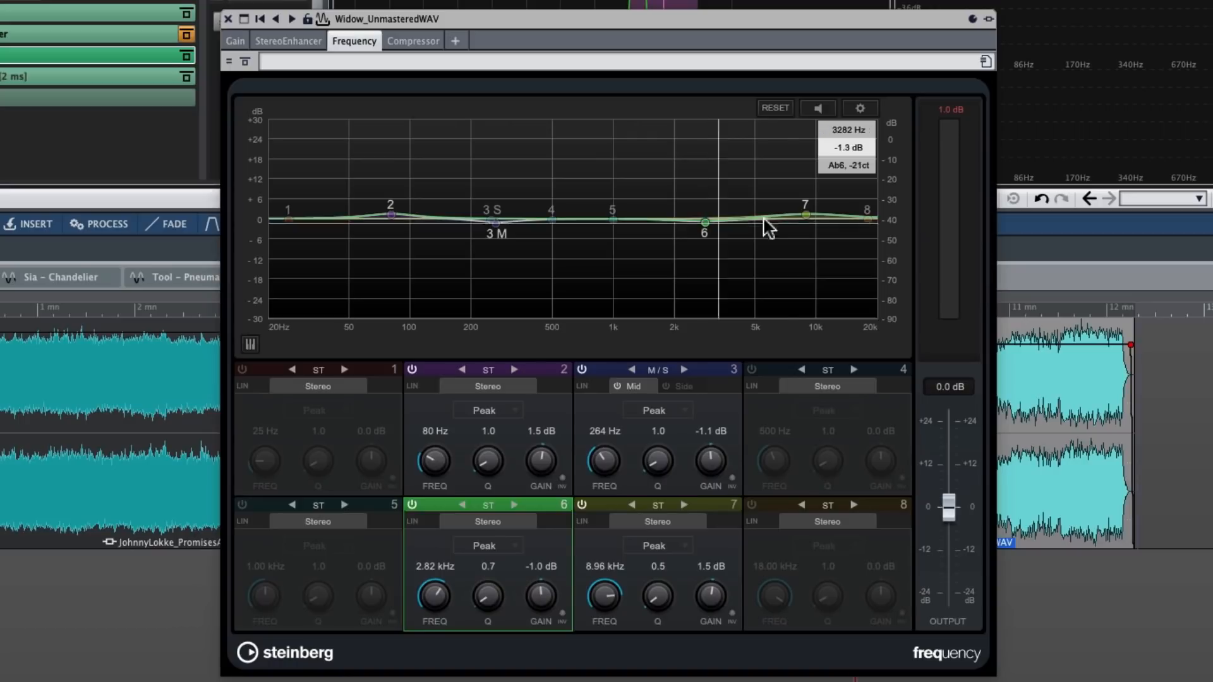
{"action": "left_click", "coordinate": [805, 214]}
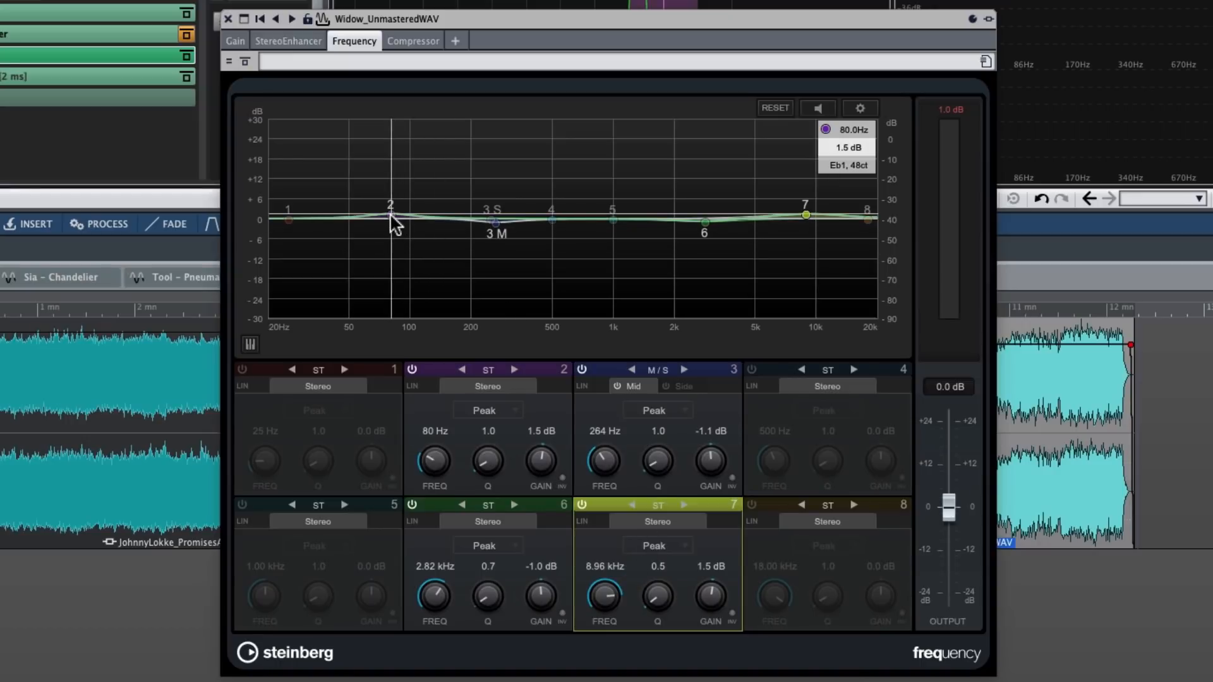
{"action": "left_click", "coordinate": [497, 225]}
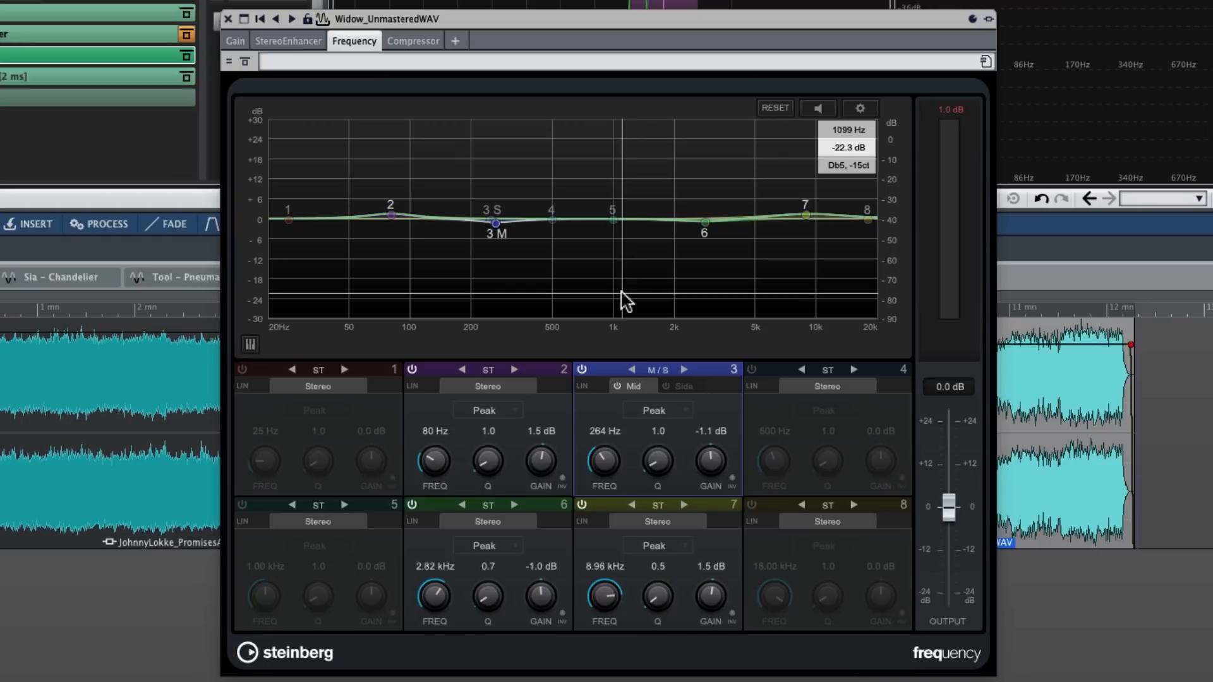
Play the Widow_UnmasteredWAV clip from about 10 minutes, compare it with Frequency active and bypassed, and stop with the effect bypassed
{"action": "left_click_drag", "start_coordinate": [821, 18], "coordinate": [618, 7]}
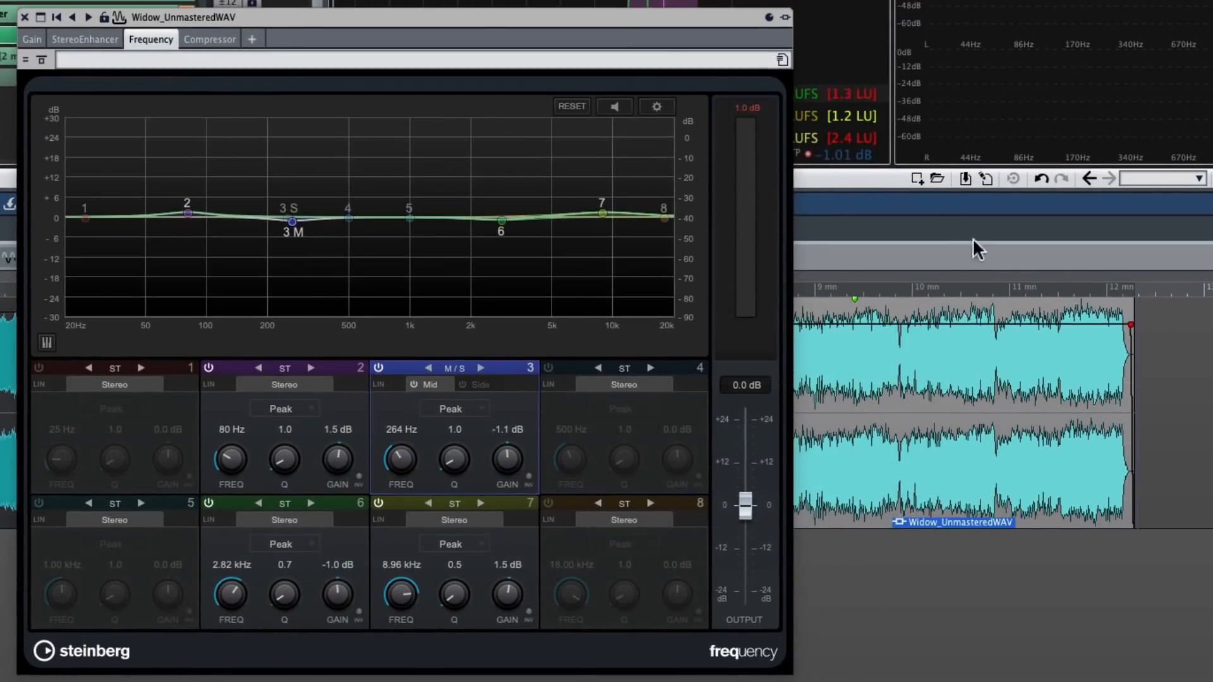
{"action": "left_click", "coordinate": [910, 287]}
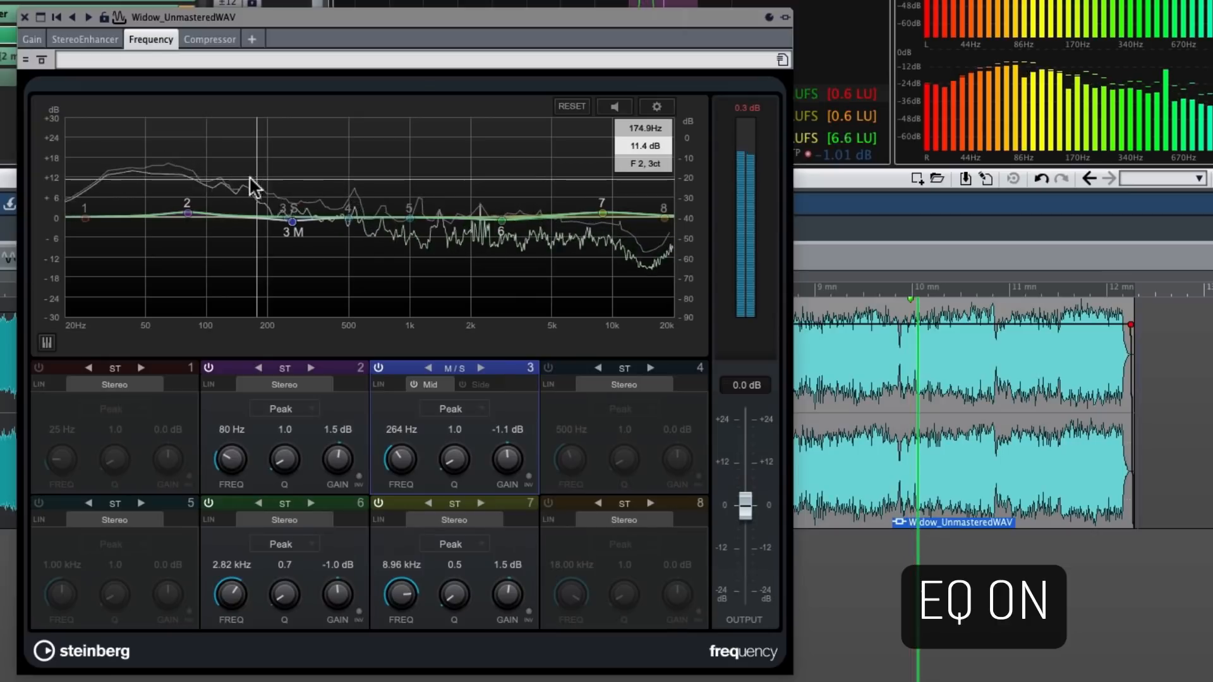
{"action": "left_click", "coordinate": [41, 58]}
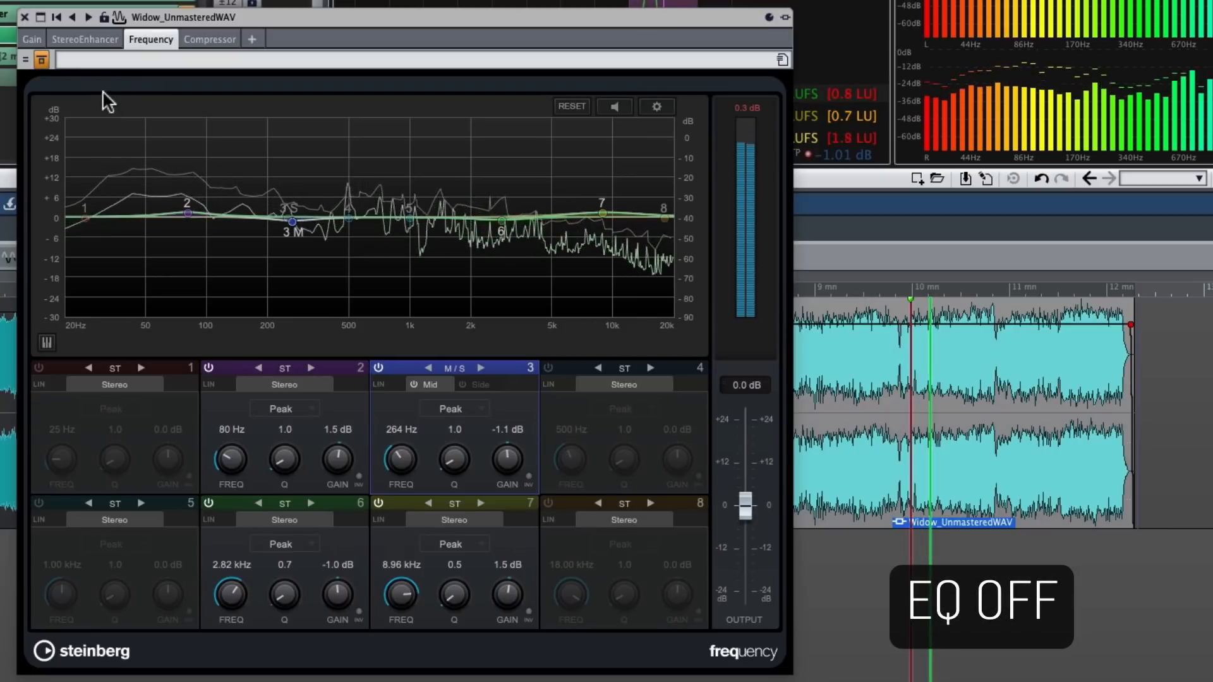
{"action": "left_click", "coordinate": [40, 58]}
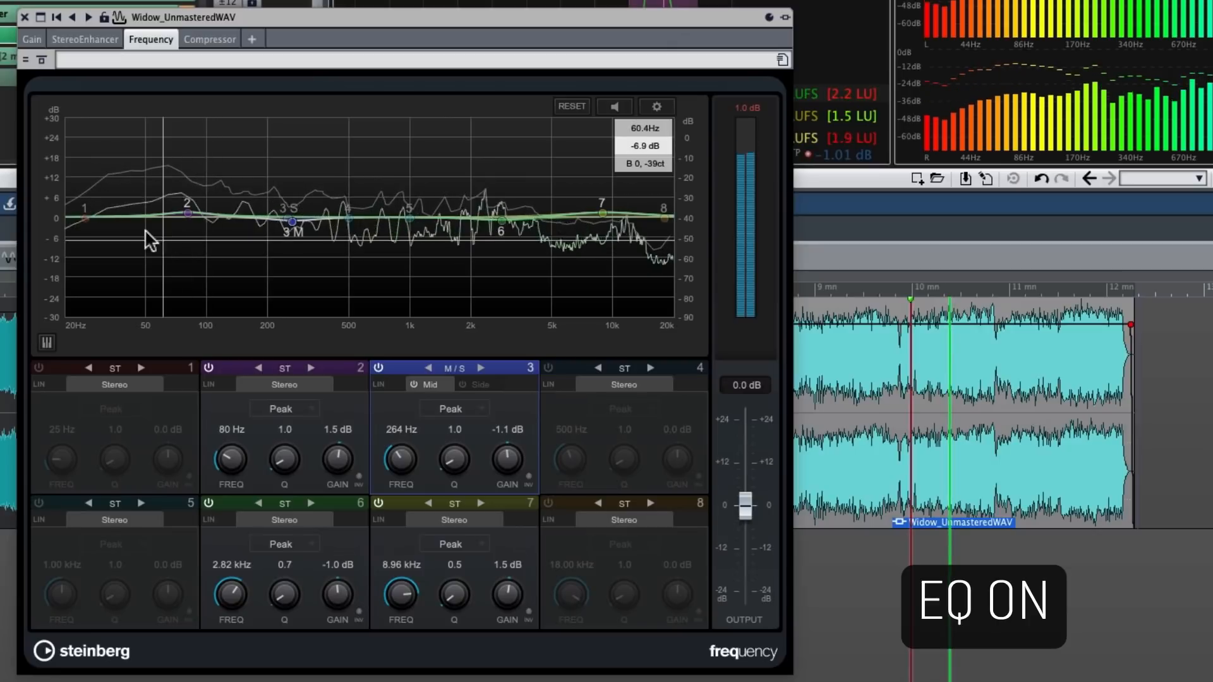
{"action": "left_click", "coordinate": [41, 59]}
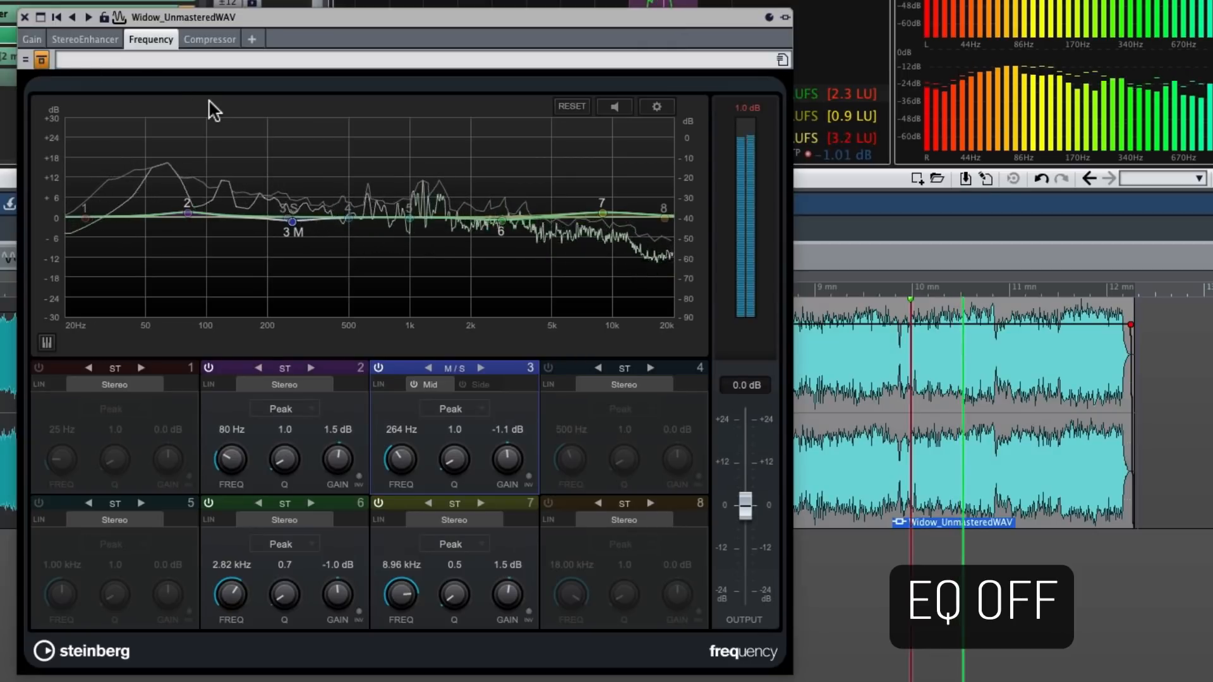
{"action": "left_click", "coordinate": [41, 59]}
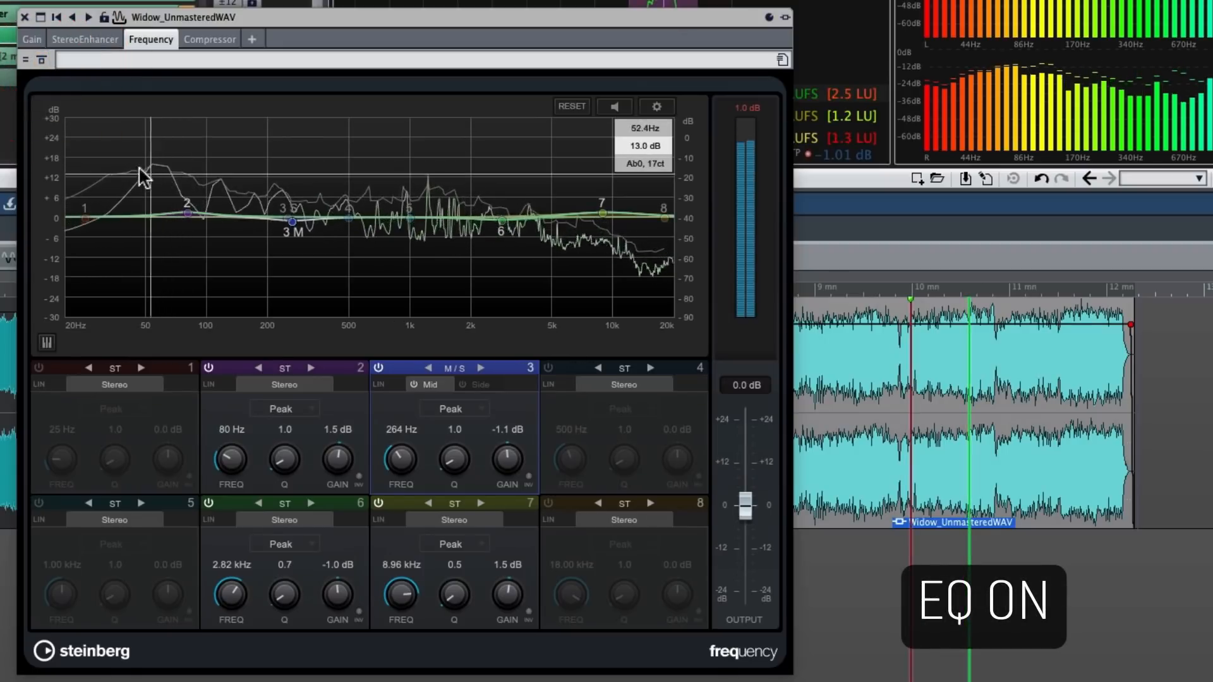
{"action": "left_click", "coordinate": [42, 60]}
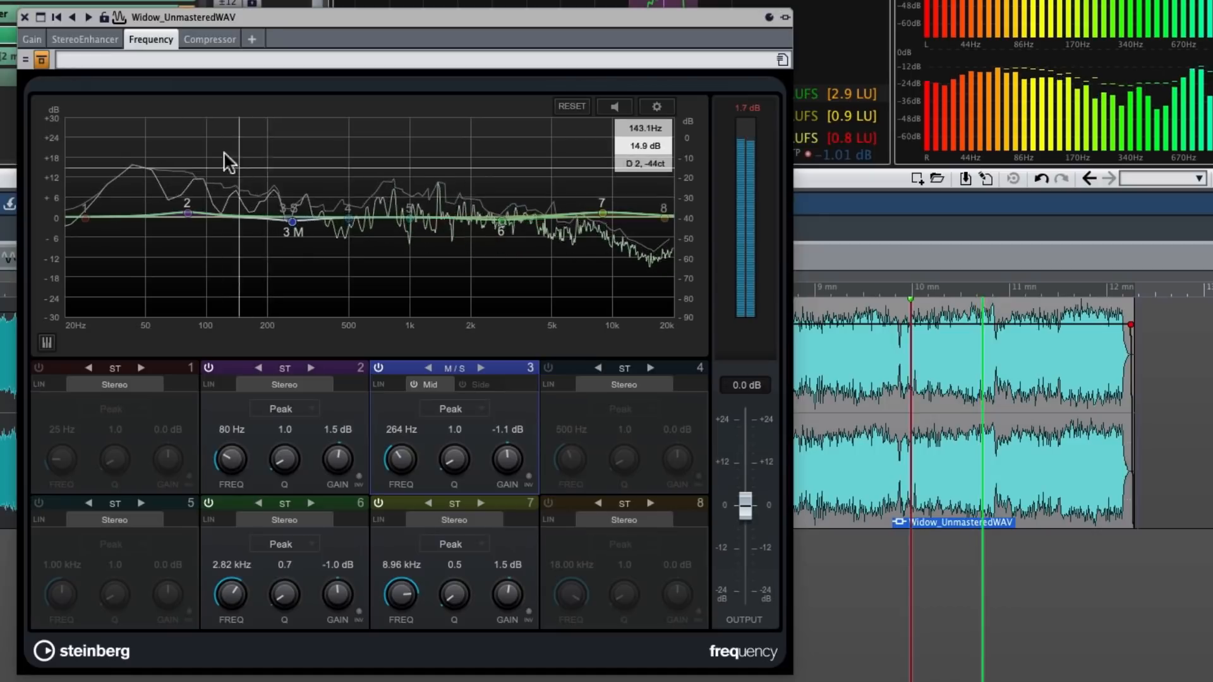
{"action": "key", "text": "space"}
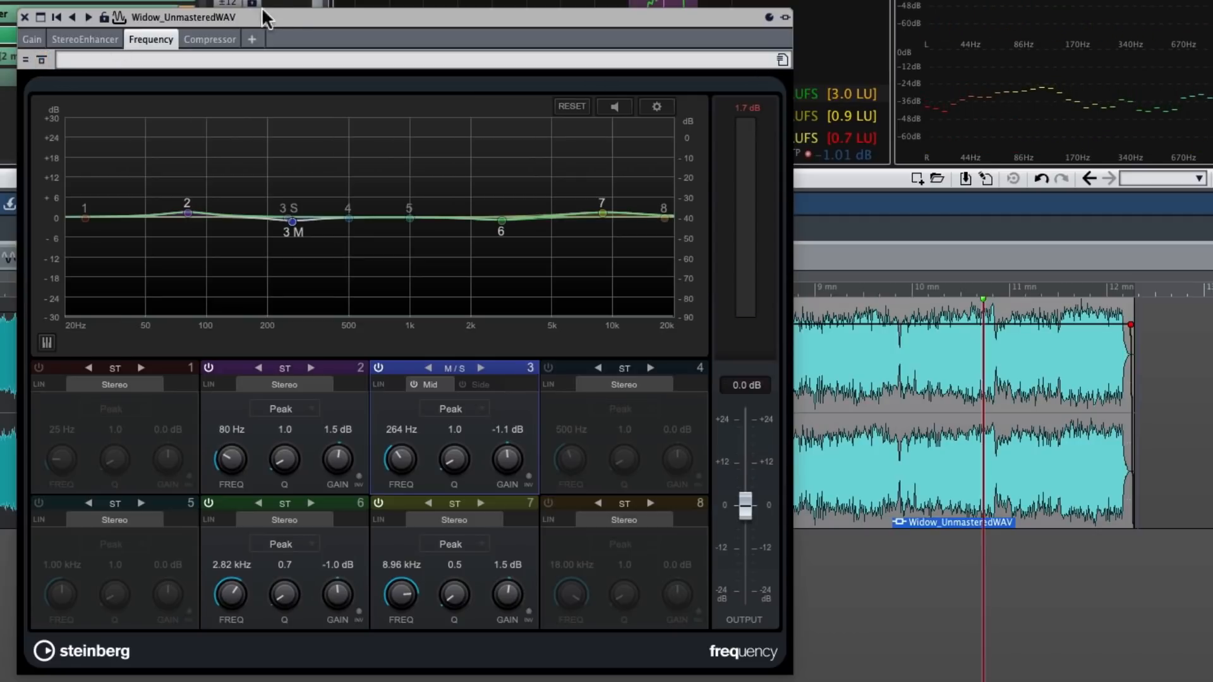
Close the Frequency window and bypass the MasterRig effect on the TurnBackToSpring clip and the first clip
{"action": "left_click_drag", "start_coordinate": [304, 13], "coordinate": [499, 32]}
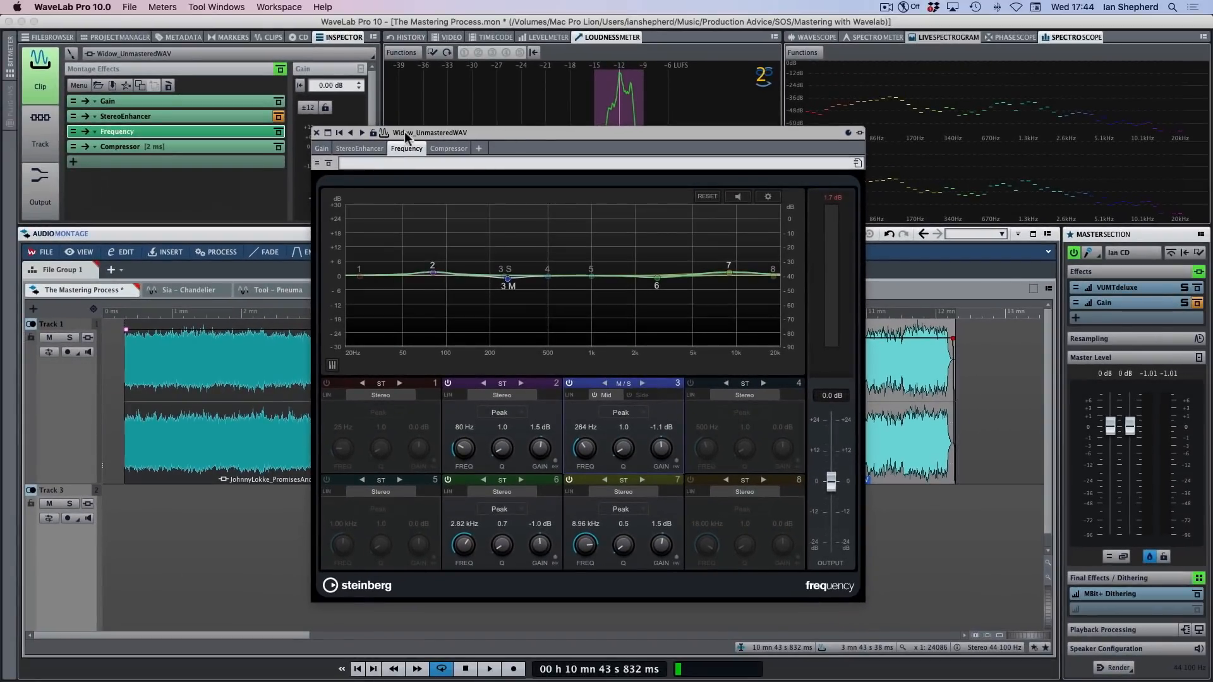
{"action": "left_click", "coordinate": [317, 134]}
{"action": "left_click", "coordinate": [559, 436]}
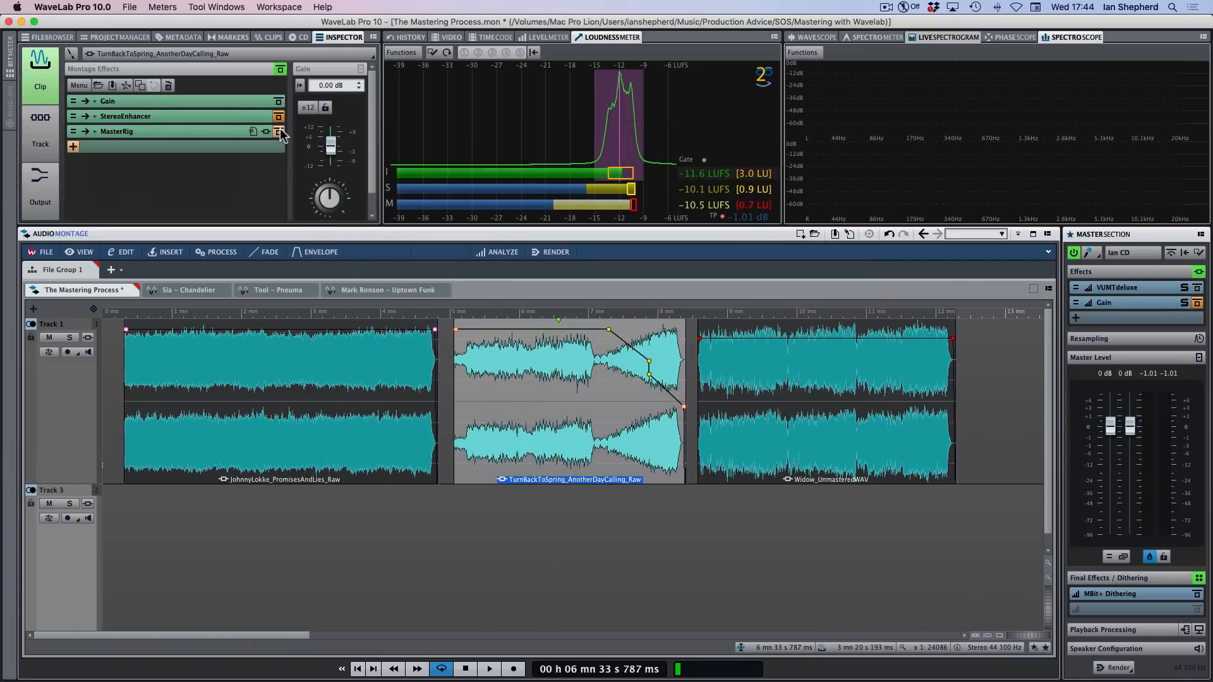
{"action": "left_click", "coordinate": [365, 452]}
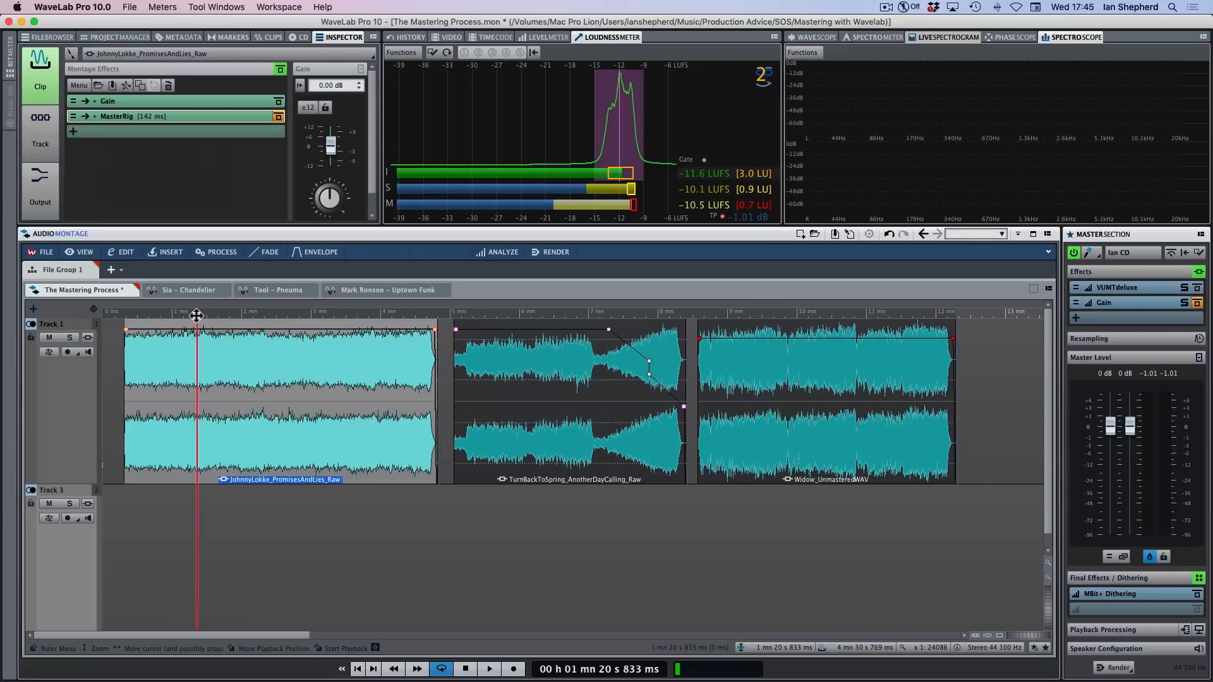
Play a passage of each of the three clips with their EQs bypassed, starting at about 1:20, 6:24 and 9:15, and stop playback
{"action": "key", "text": "space"}
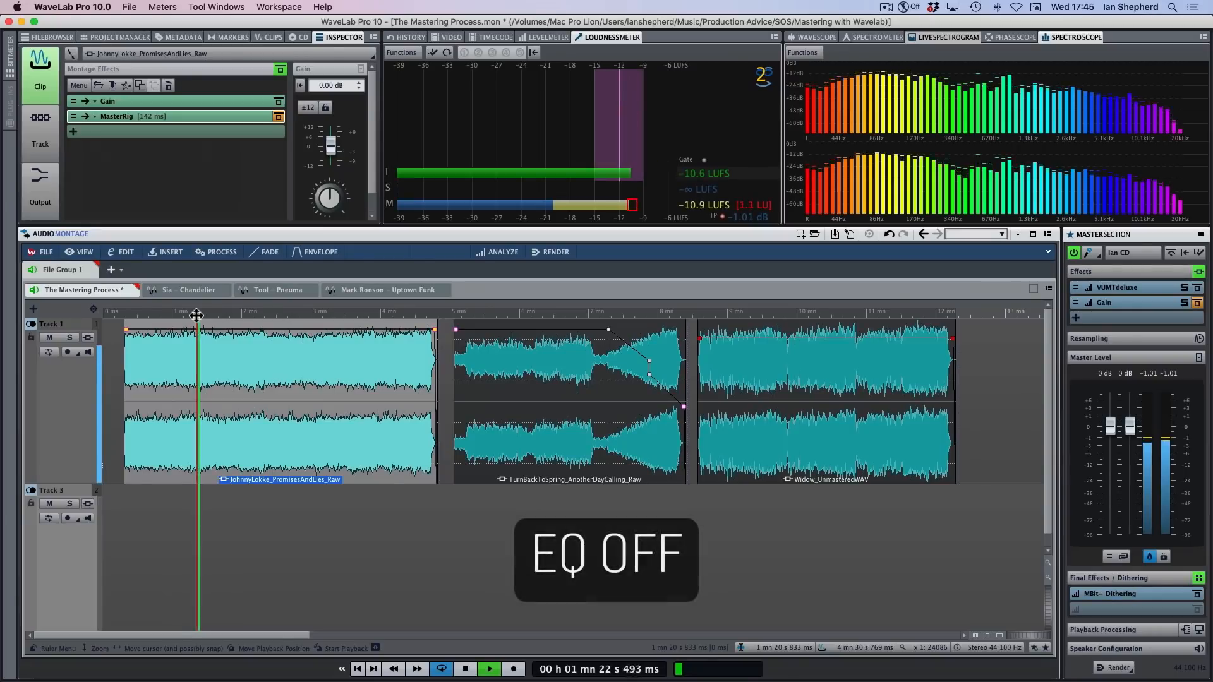
{"action": "left_click", "coordinate": [546, 316]}
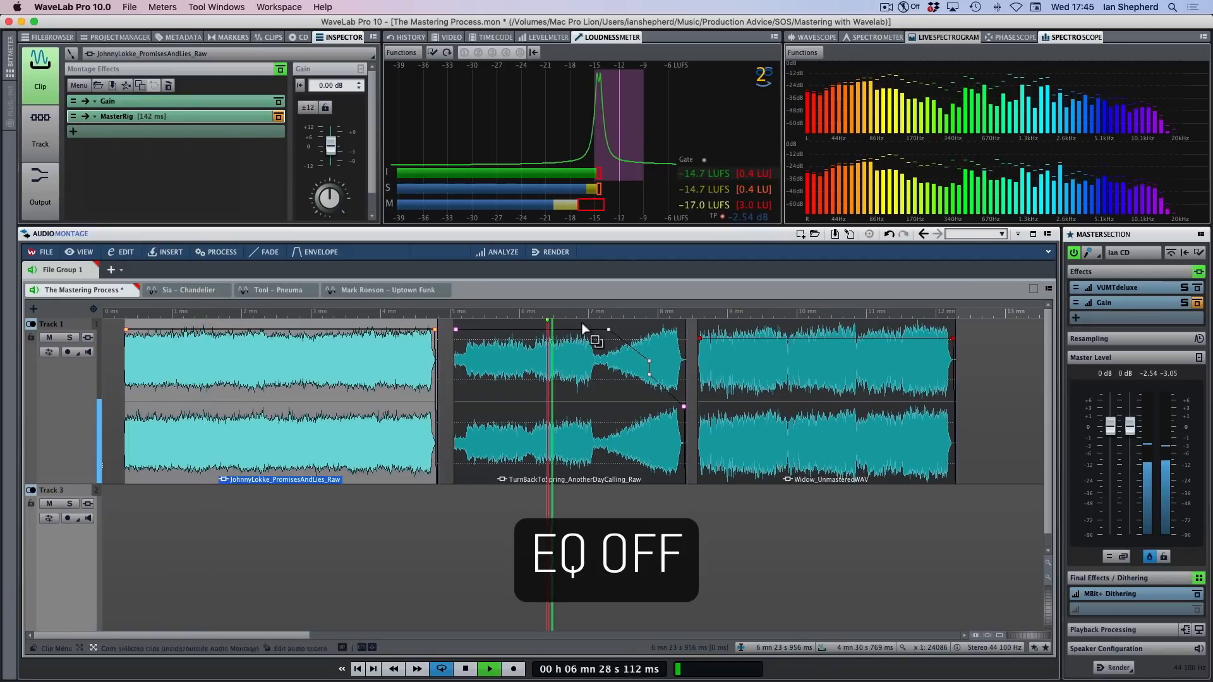
{"action": "left_click", "coordinate": [744, 314]}
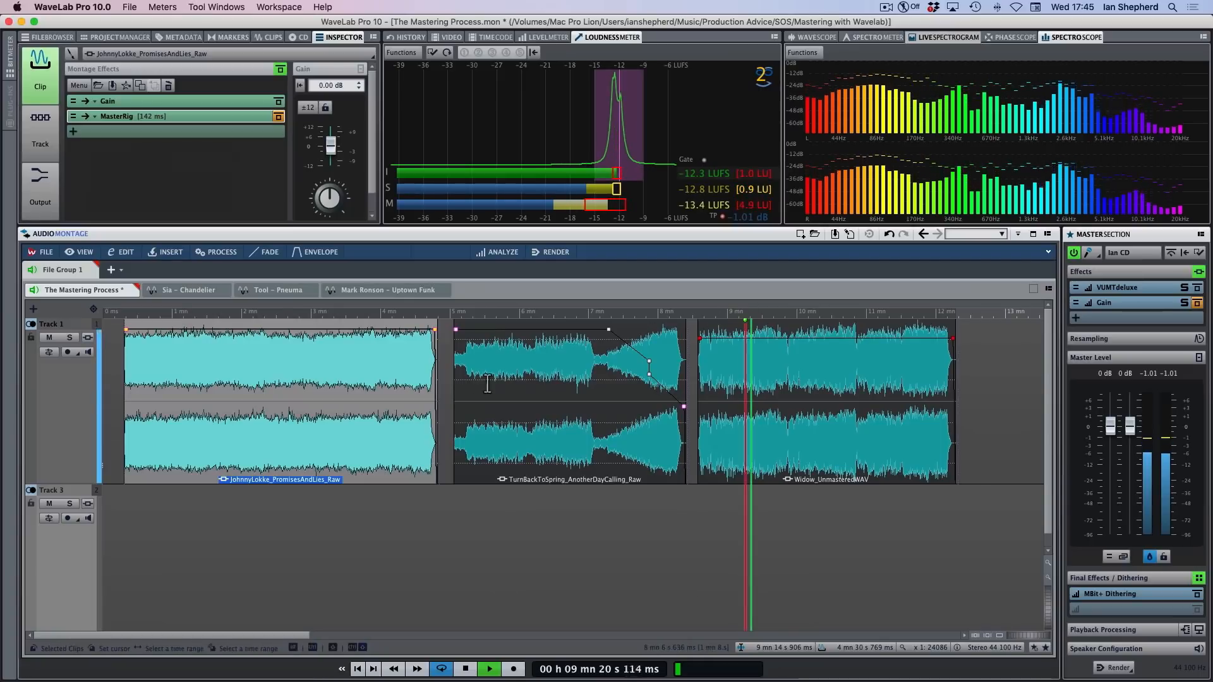
{"action": "key", "text": "space"}
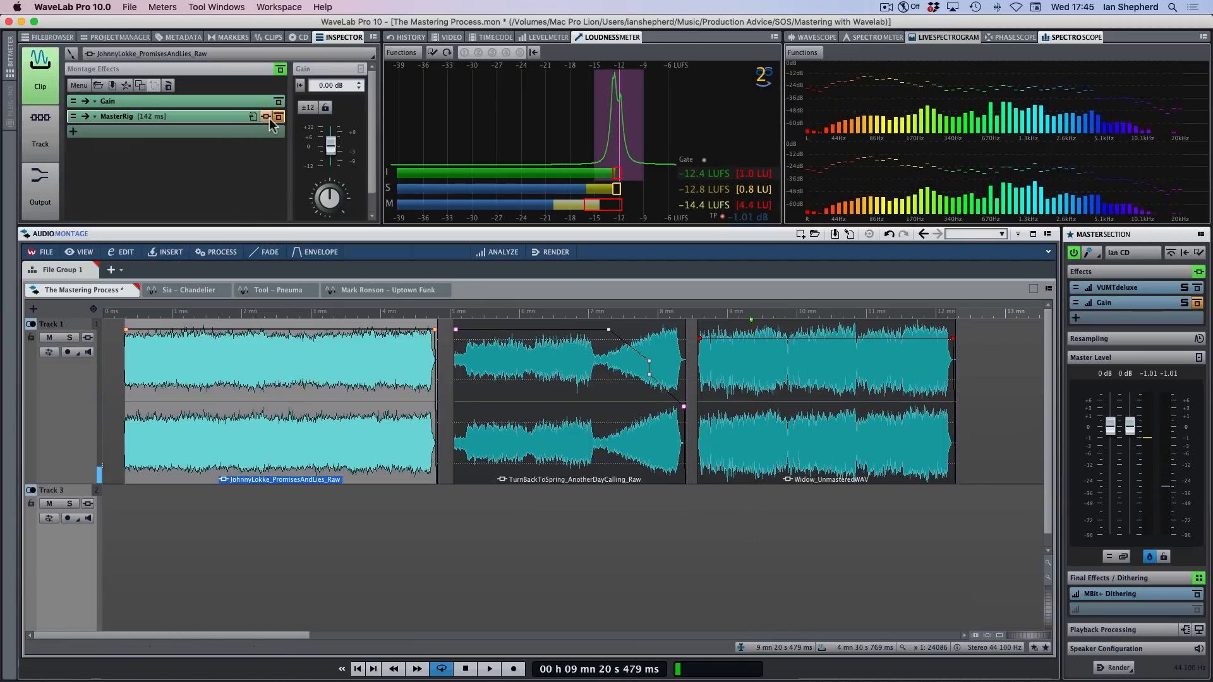
Reactivate MasterRig on the first two clips and Frequency on the Widow_UnmasteredWAV clip
{"action": "left_click", "coordinate": [595, 441]}
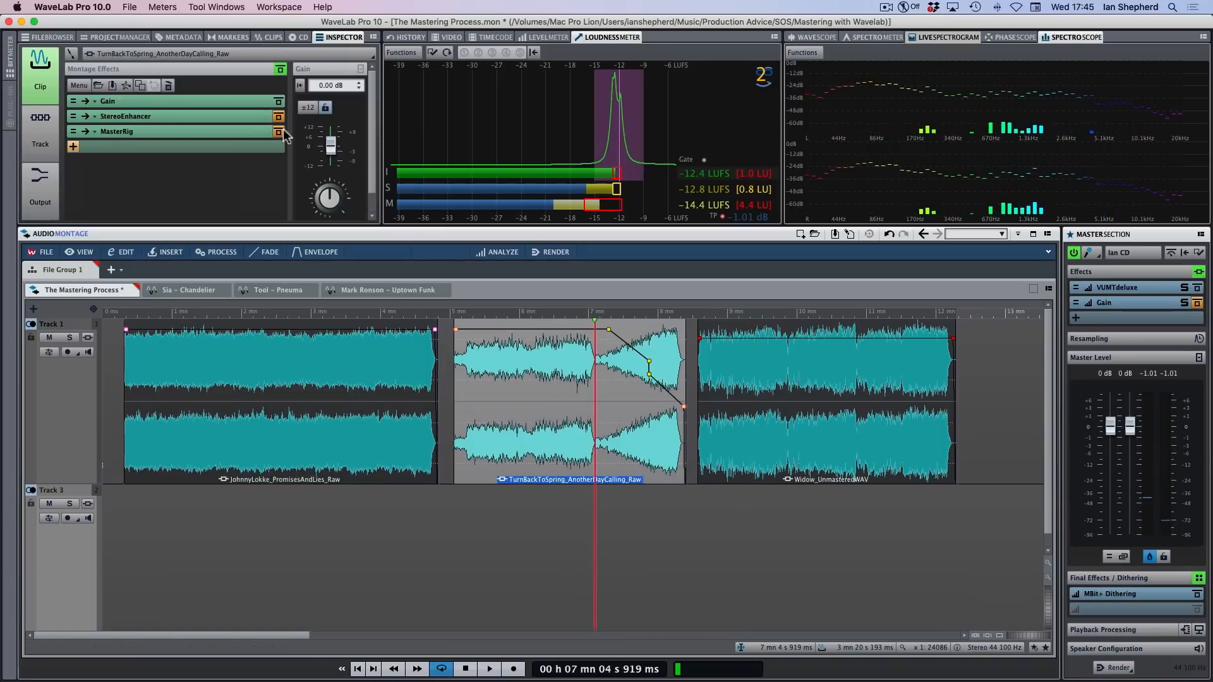
{"action": "left_click", "coordinate": [818, 426]}
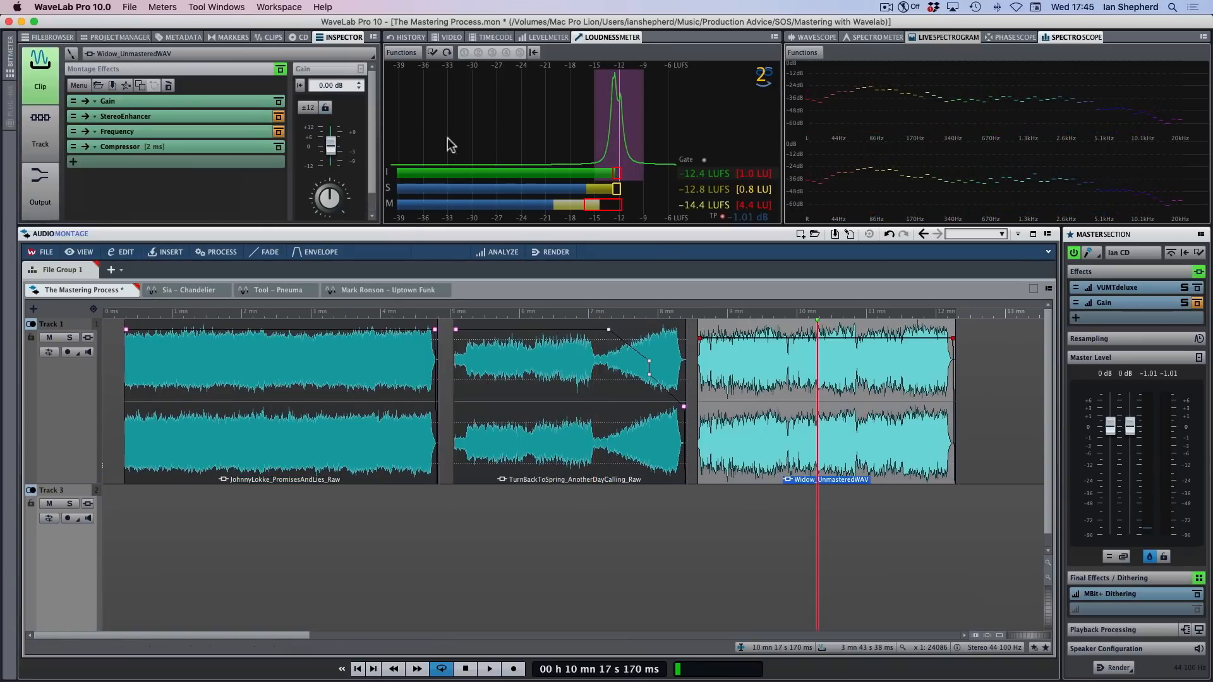
{"action": "left_click", "coordinate": [276, 132]}
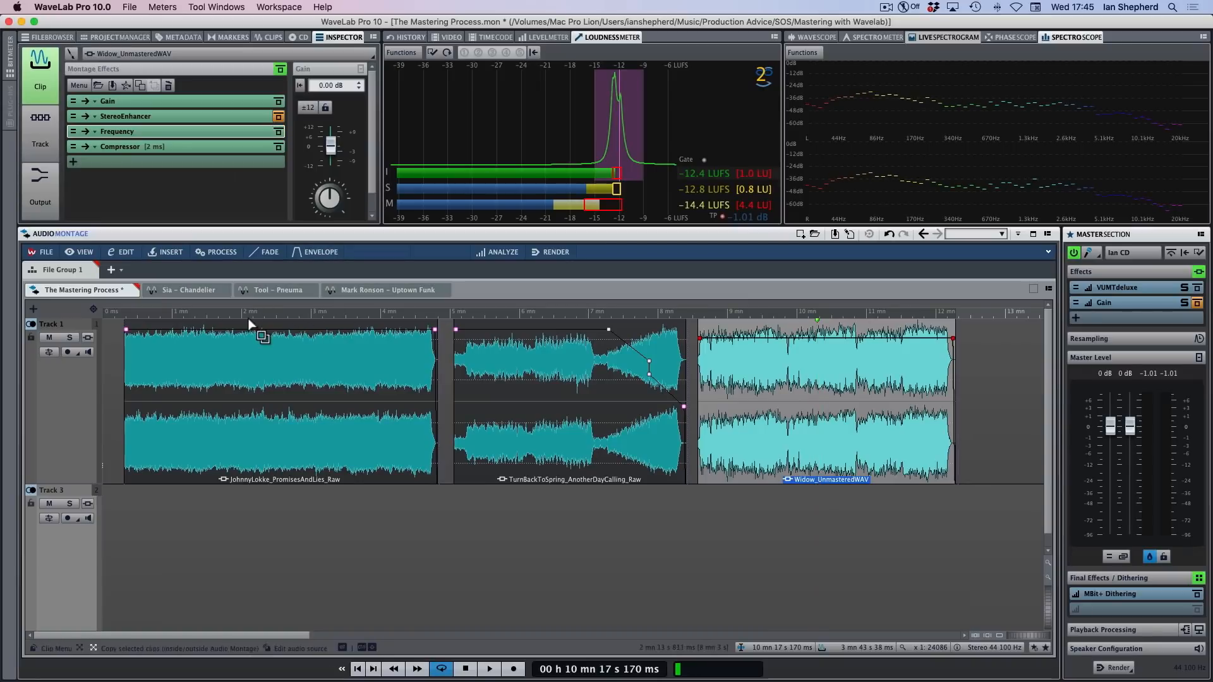
Play passages of all three clips in turn with their EQs active, jumping to about 6:22, 6:43 and 10:02, and stop playback
{"action": "left_click", "coordinate": [195, 329]}
{"action": "key", "text": "space"}
{"action": "left_click", "coordinate": [330, 499]}
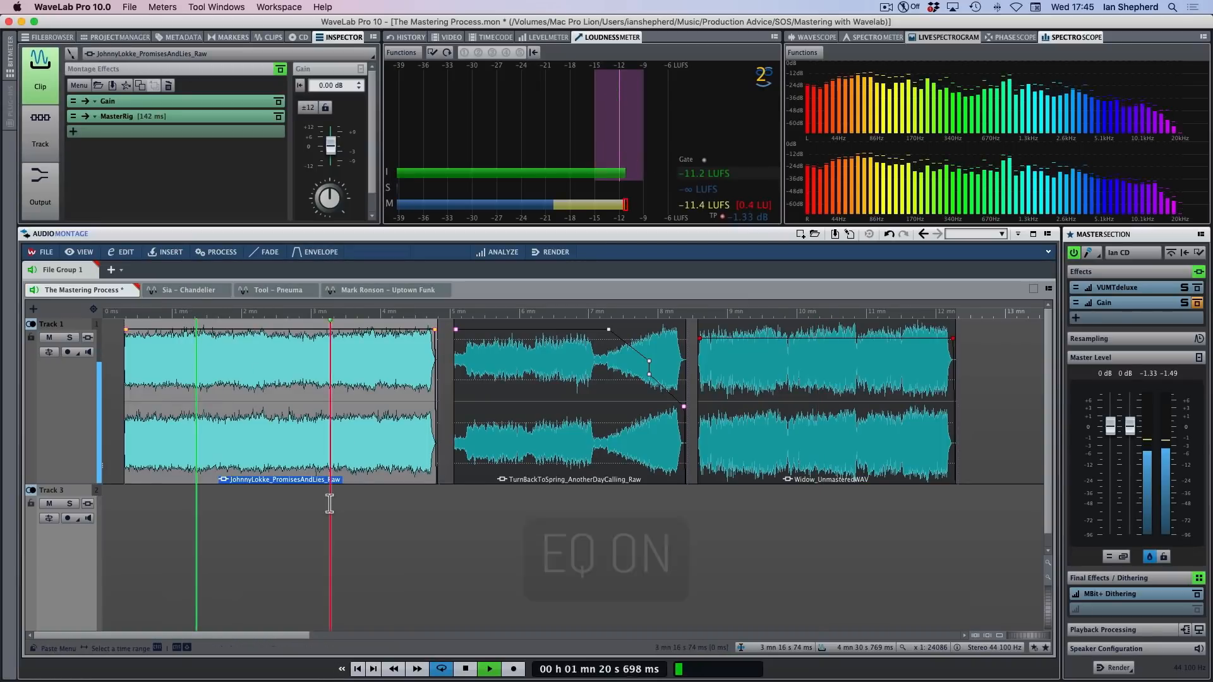
{"action": "left_click", "coordinate": [545, 316]}
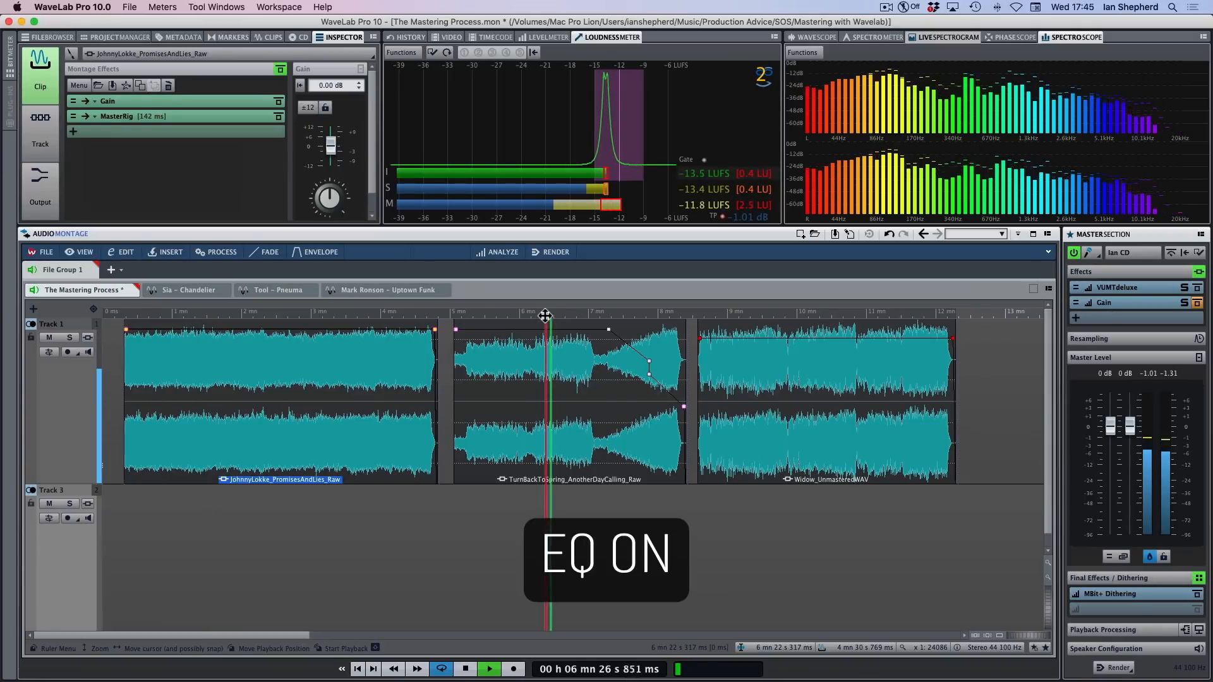
{"action": "left_click", "coordinate": [569, 313]}
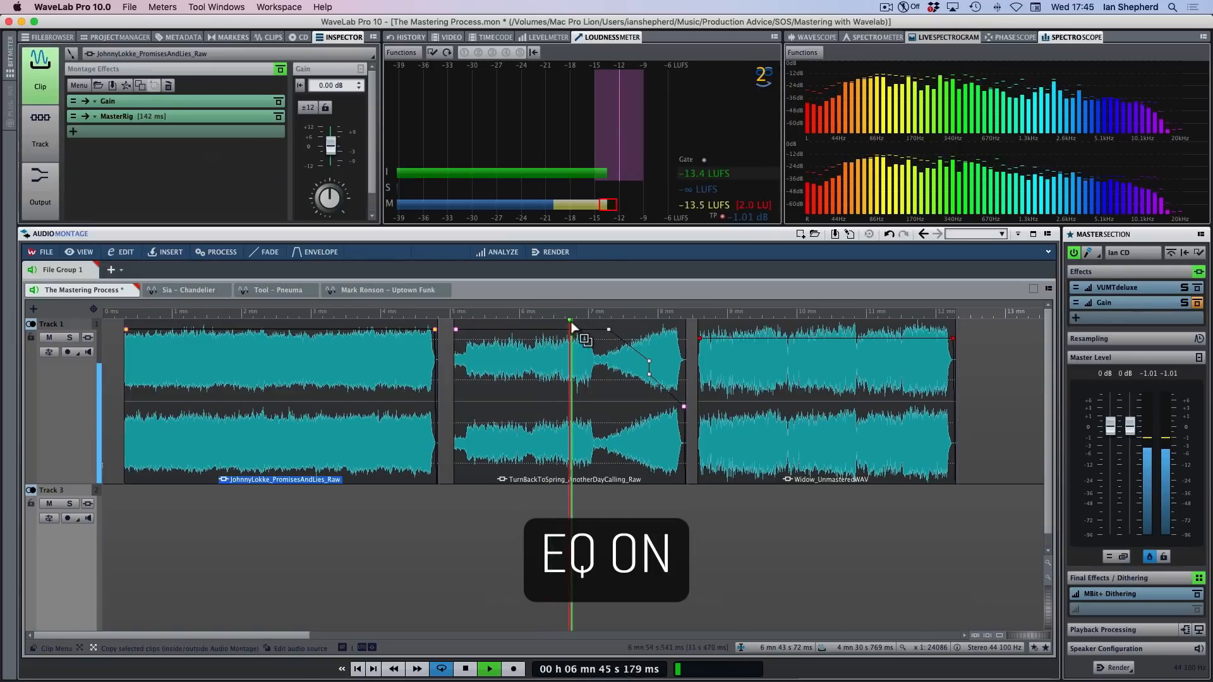
{"action": "left_click", "coordinate": [800, 316]}
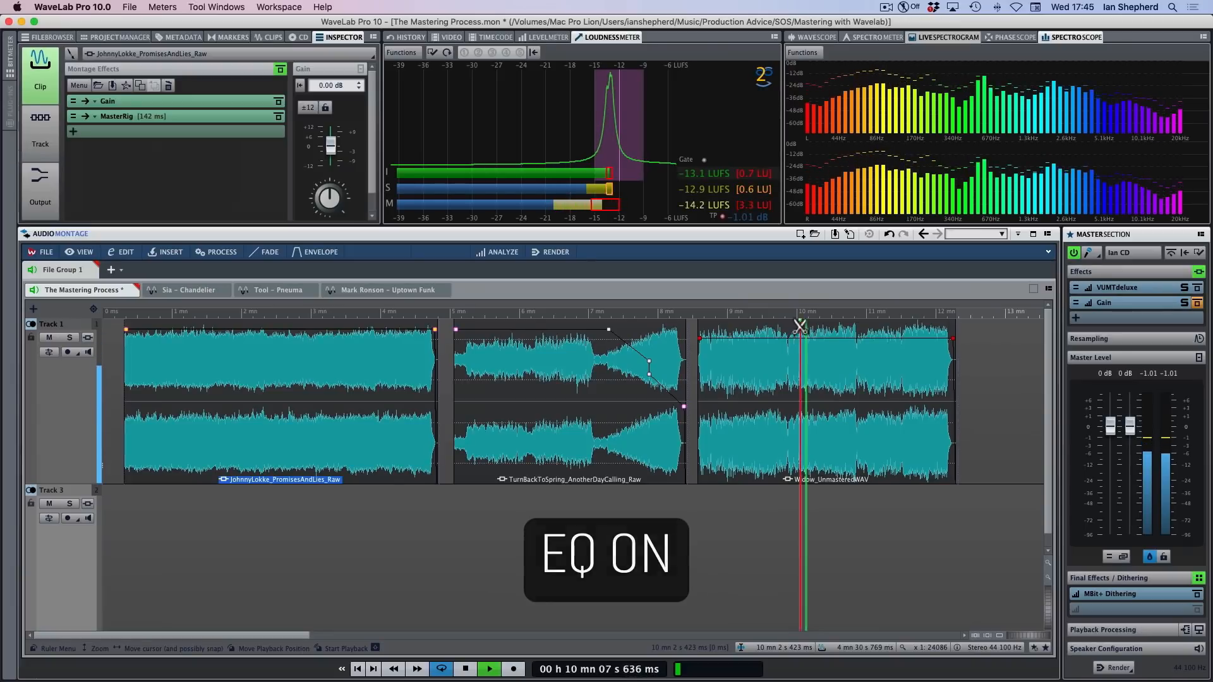
{"action": "key", "text": "space"}
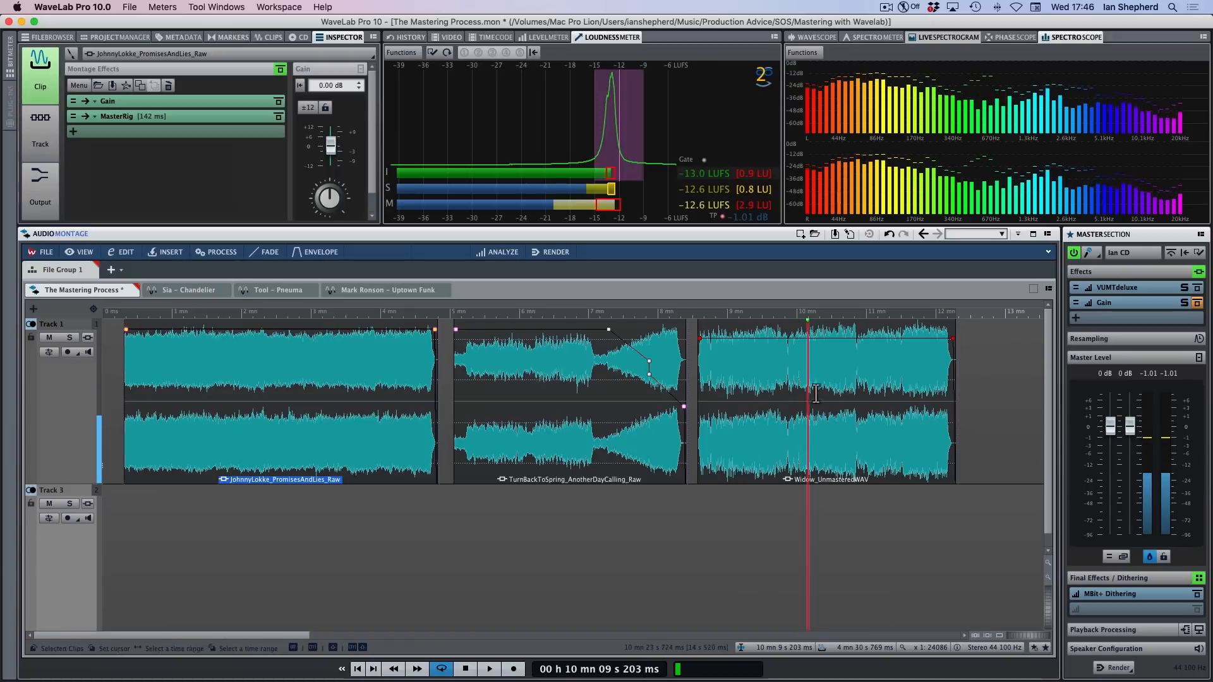
Select the three clips in alternation and examine the effect chain on each one
{"action": "left_click", "coordinate": [783, 466]}
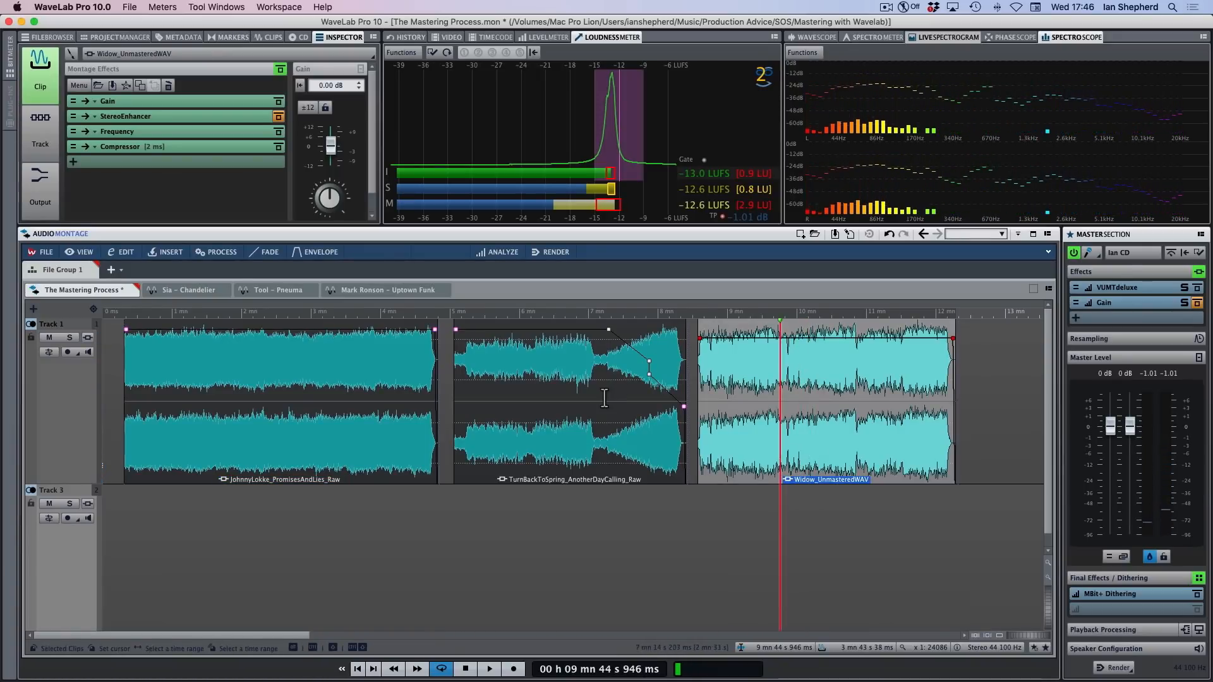
{"action": "left_click", "coordinate": [544, 442]}
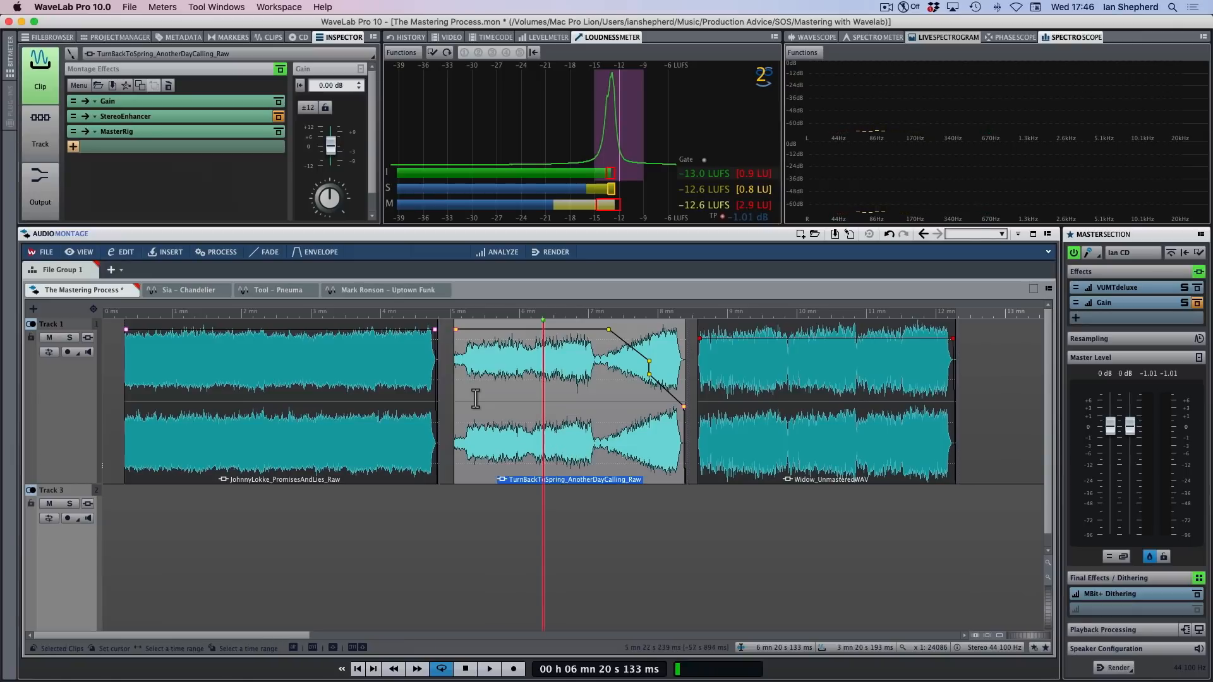
{"action": "left_click", "coordinate": [366, 438]}
{"action": "left_click", "coordinate": [514, 436]}
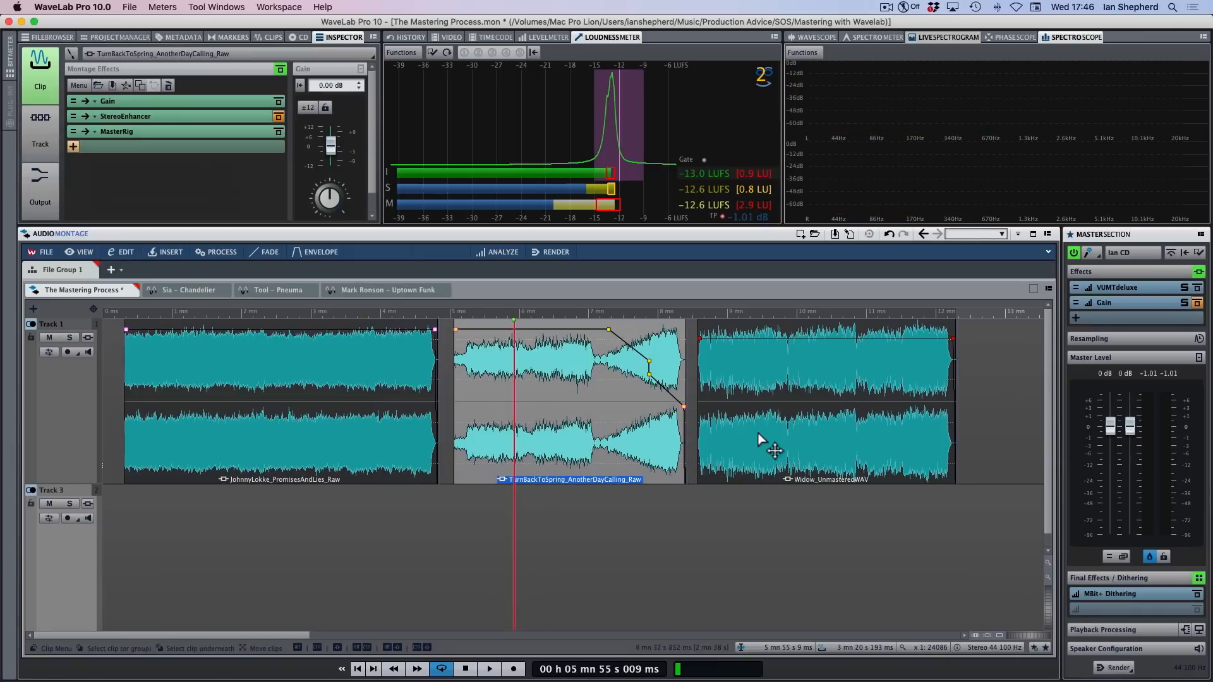
{"action": "left_click", "coordinate": [764, 436]}
{"action": "left_click", "coordinate": [513, 445]}
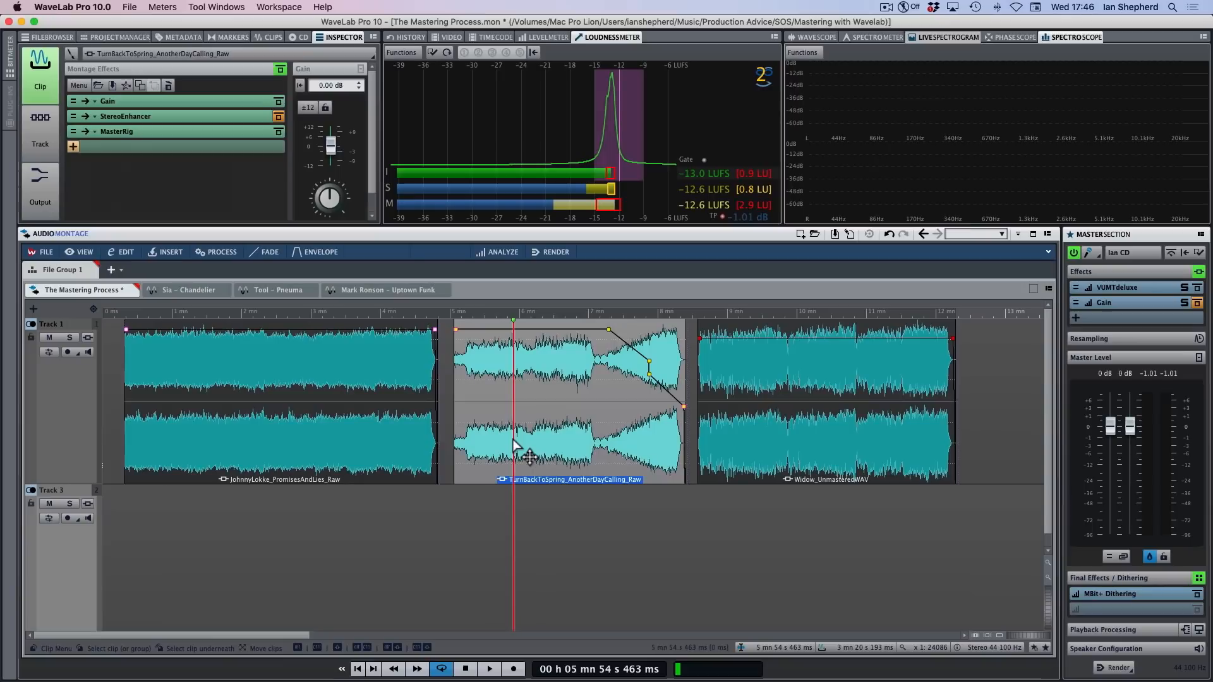
{"action": "left_click", "coordinate": [791, 447]}
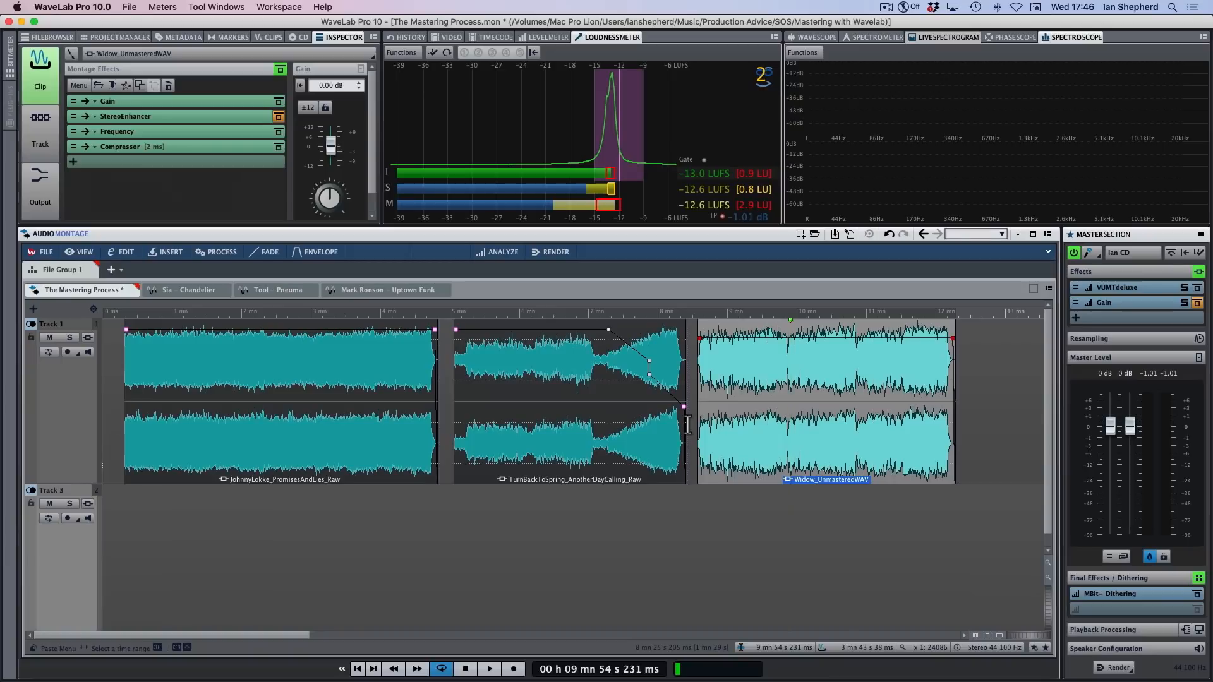
{"action": "left_click", "coordinate": [621, 454]}
{"action": "left_click", "coordinate": [348, 454]}
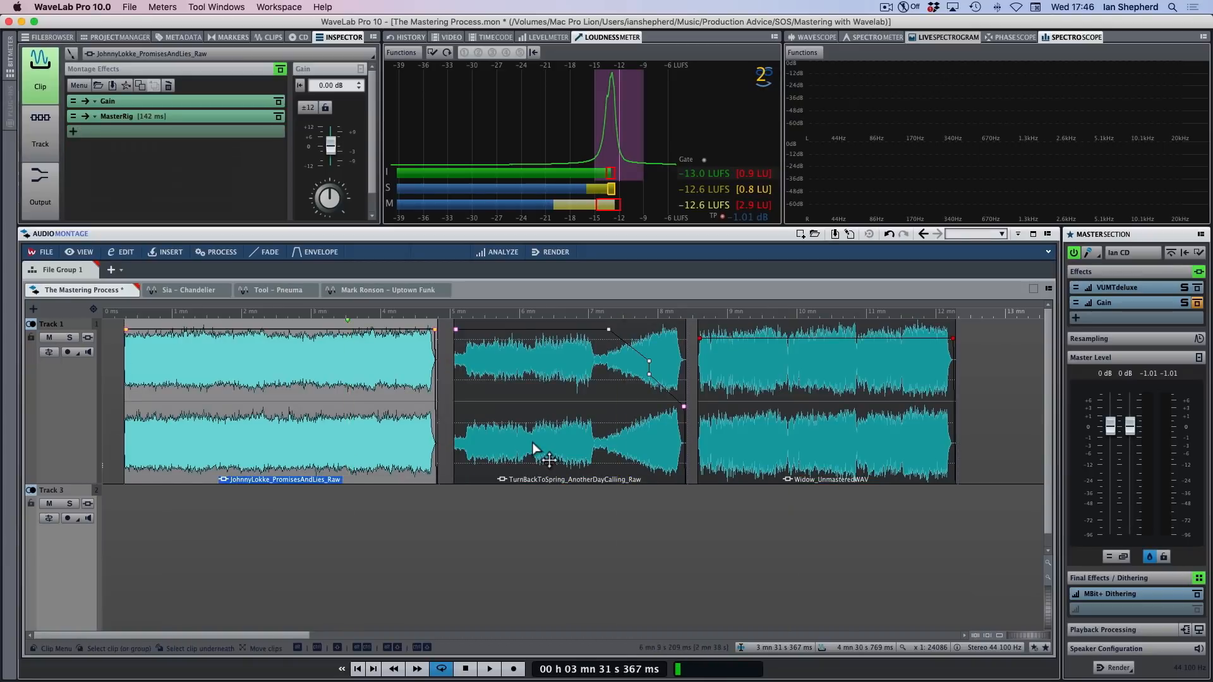
{"action": "left_click", "coordinate": [593, 452]}
{"action": "left_click", "coordinate": [737, 456]}
{"action": "left_click", "coordinate": [593, 565]}
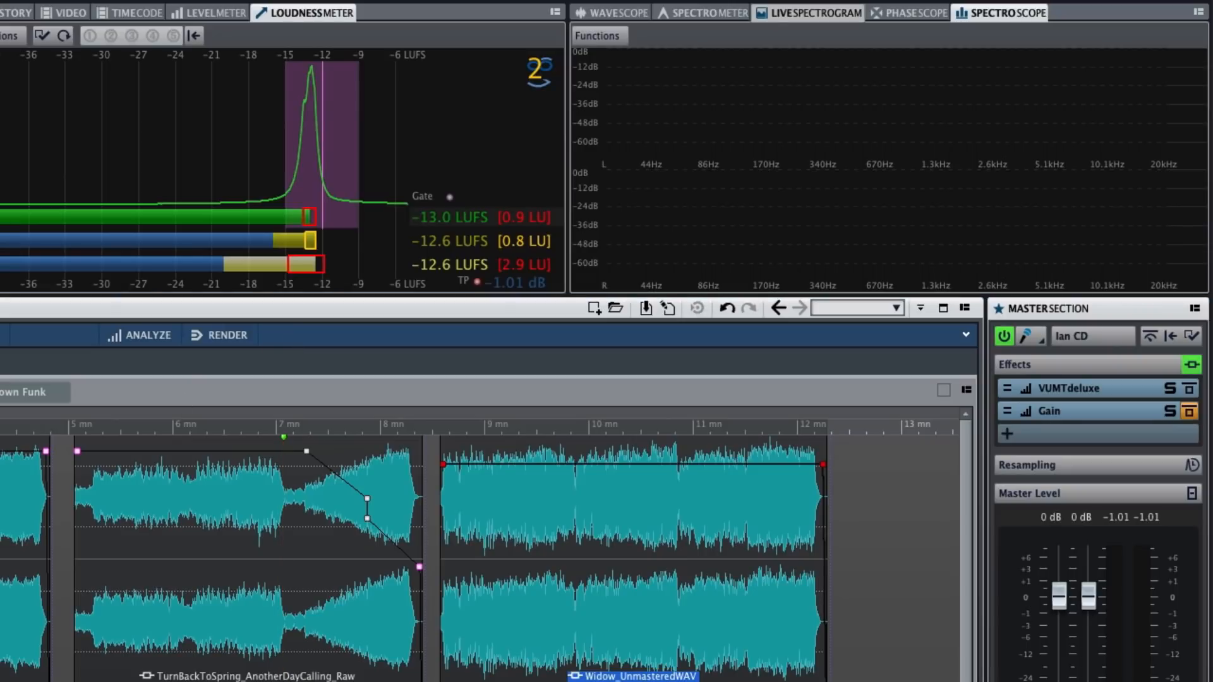
Start playback and jump back and forth between the three clips to compare their spectrum and loudness meter readings
{"action": "key", "text": "space"}
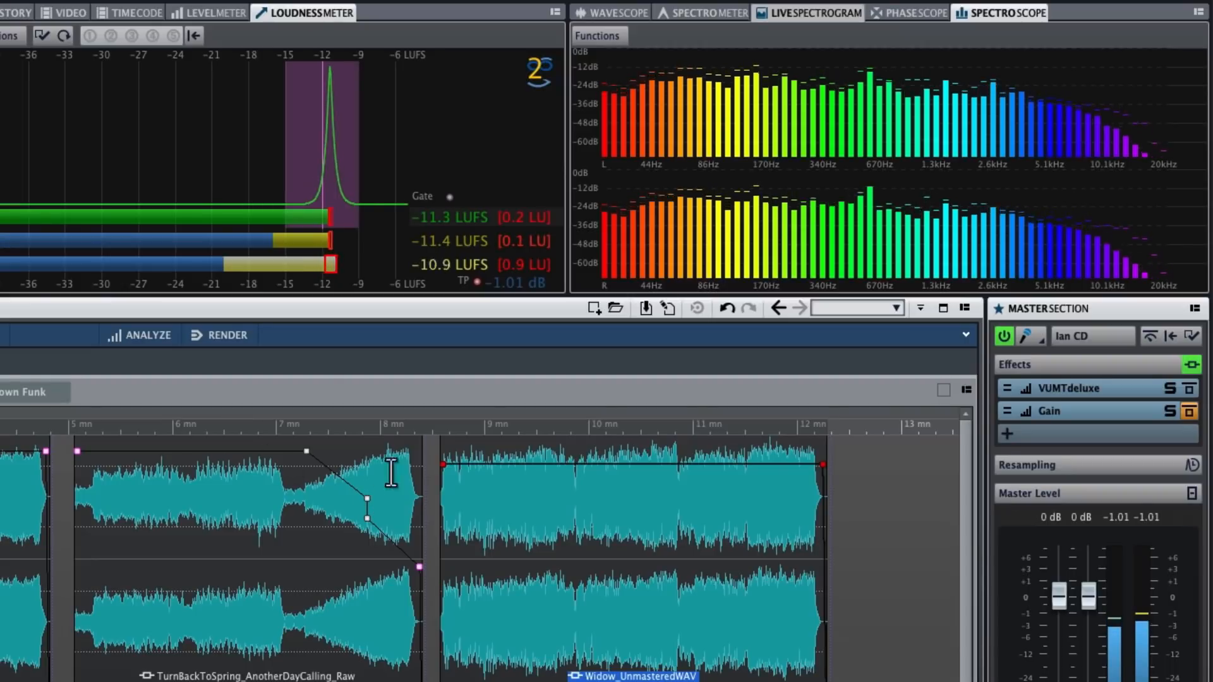
{"action": "left_click", "coordinate": [250, 430]}
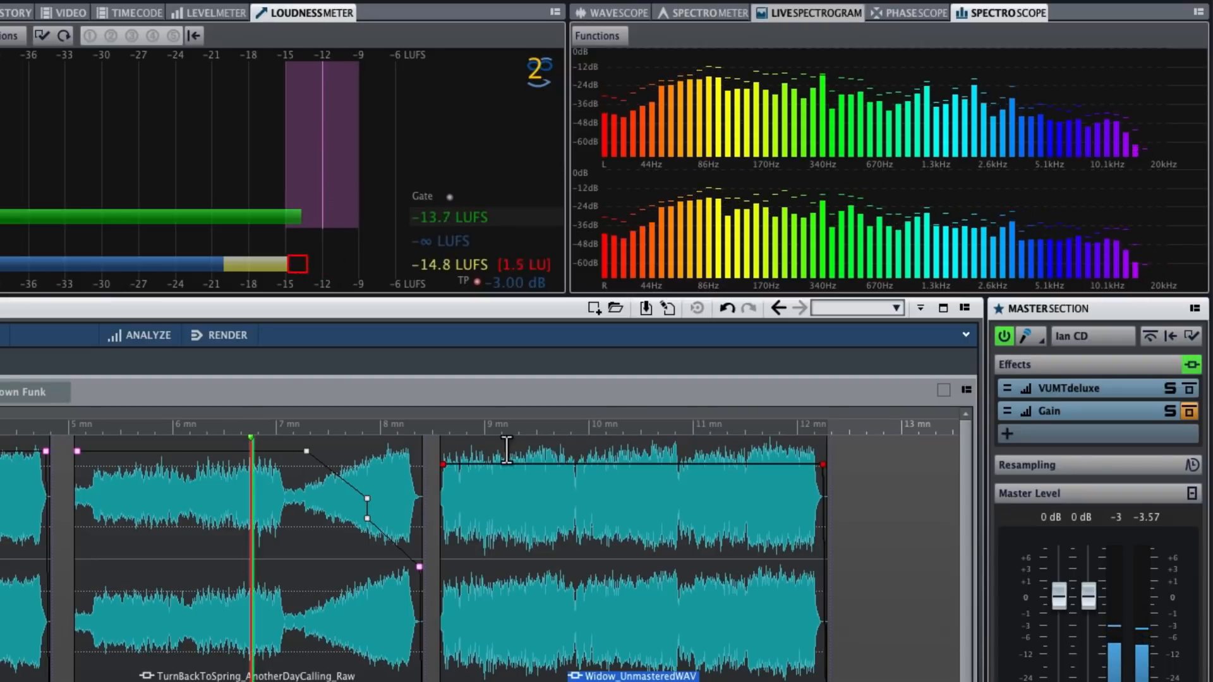
{"action": "left_click", "coordinate": [622, 430]}
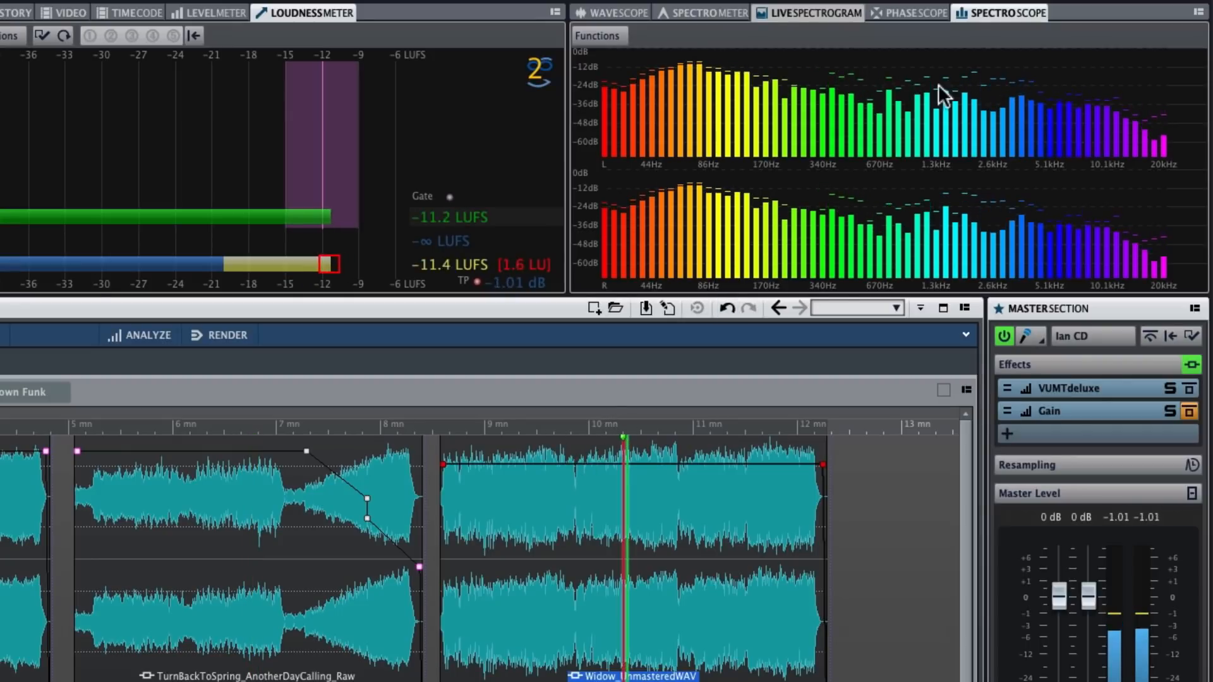
{"action": "left_click", "coordinate": [231, 427]}
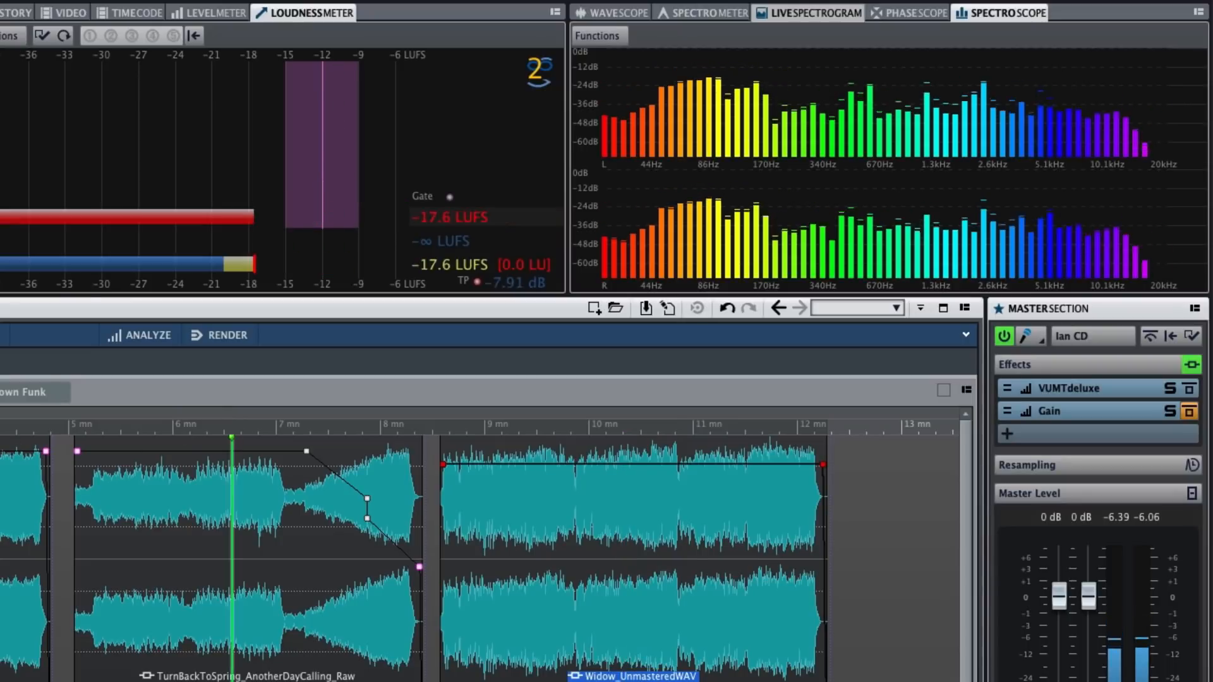
{"action": "left_click", "coordinate": [3, 427]}
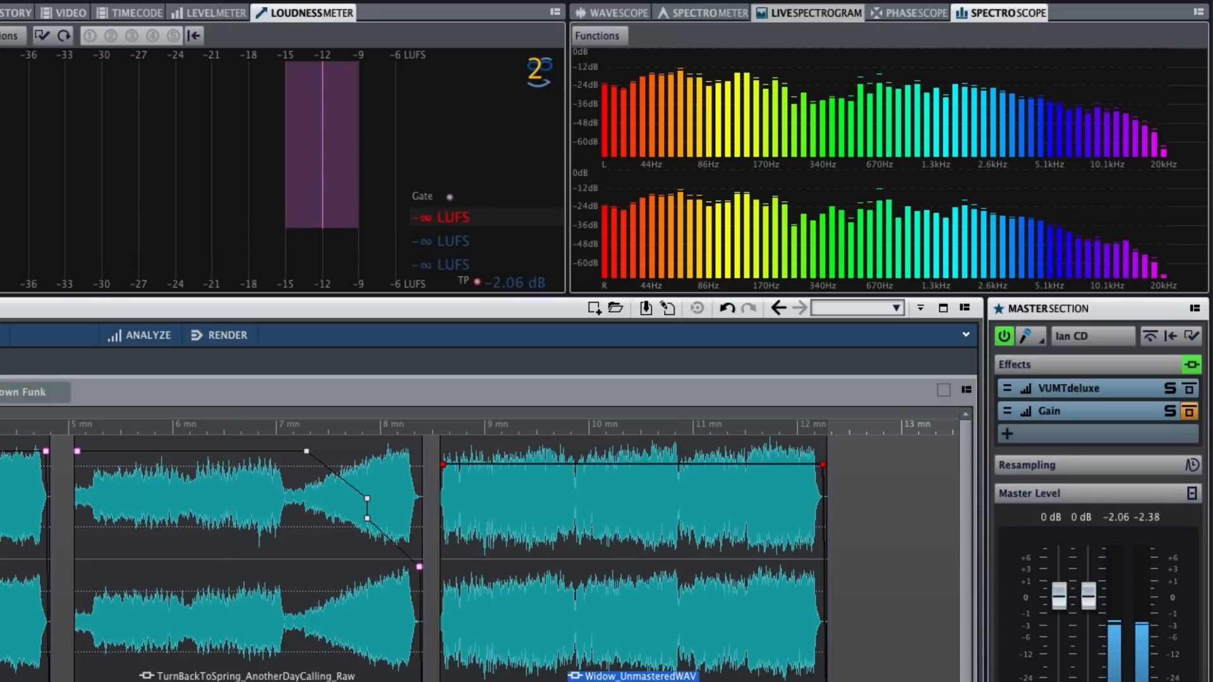